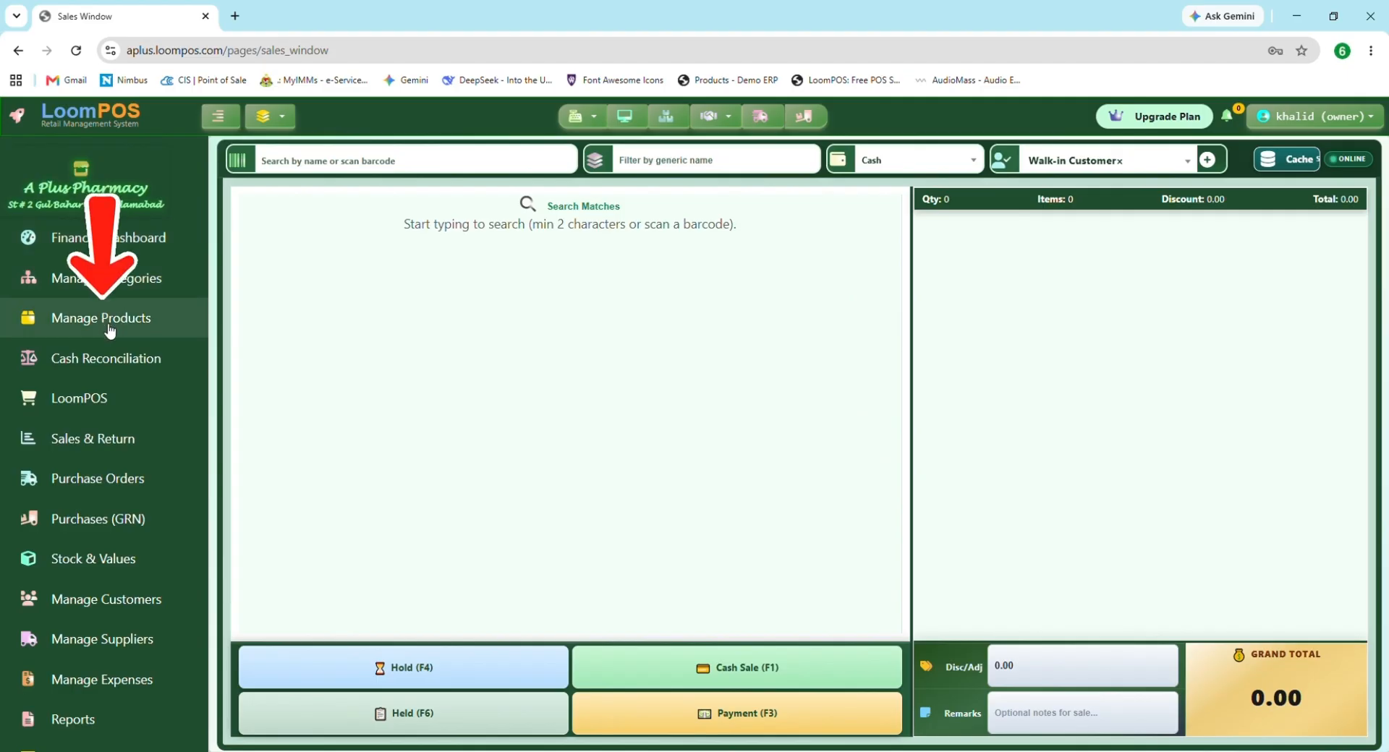
Step: Open the Add Products page and create a new product category named "Retail Itams2"
left_click(108, 327)
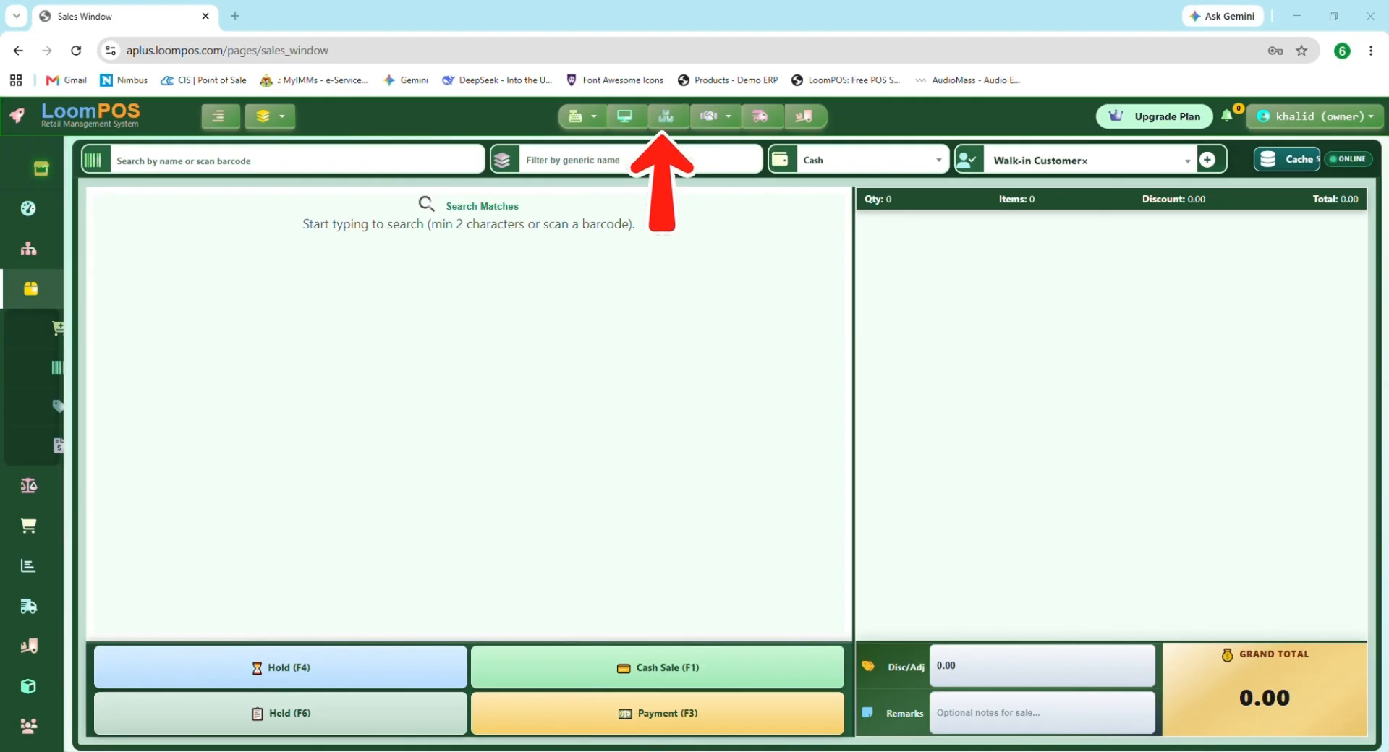
left_click(672, 125)
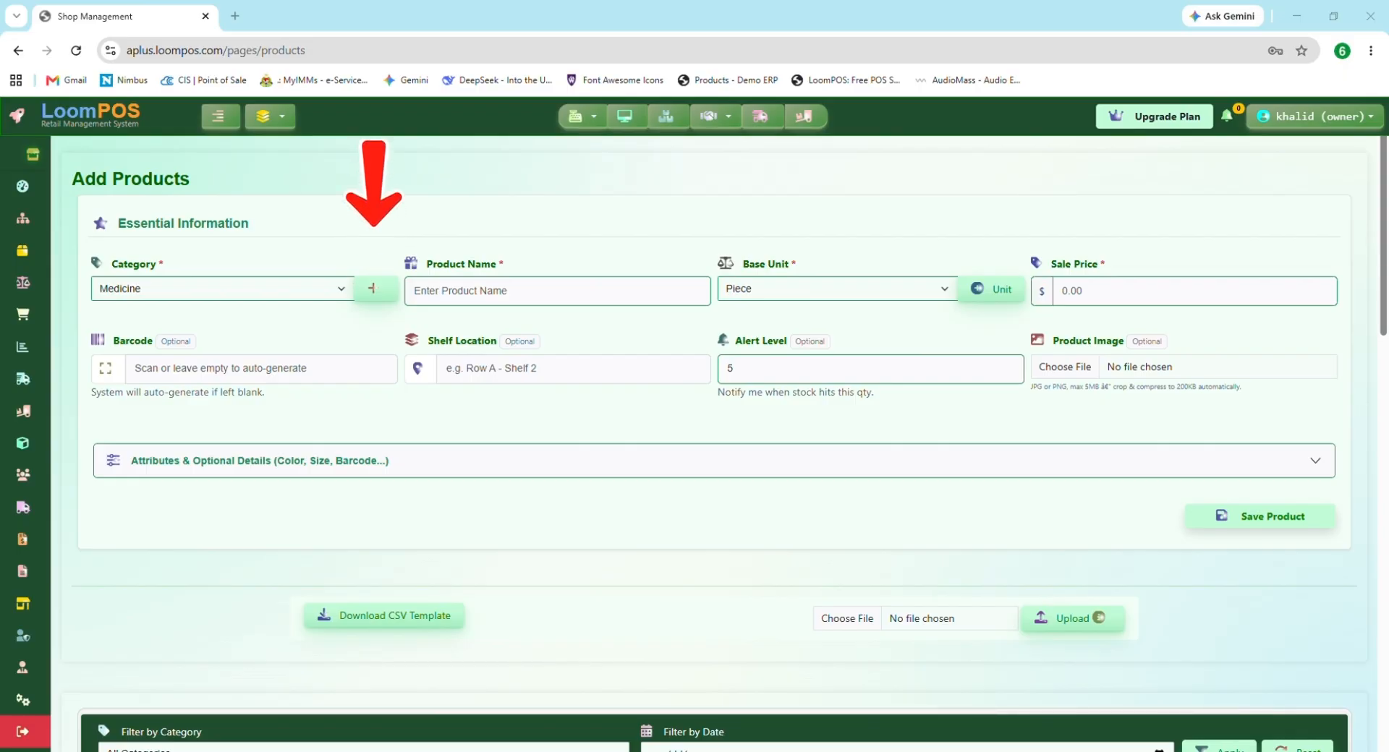
left_click(374, 289)
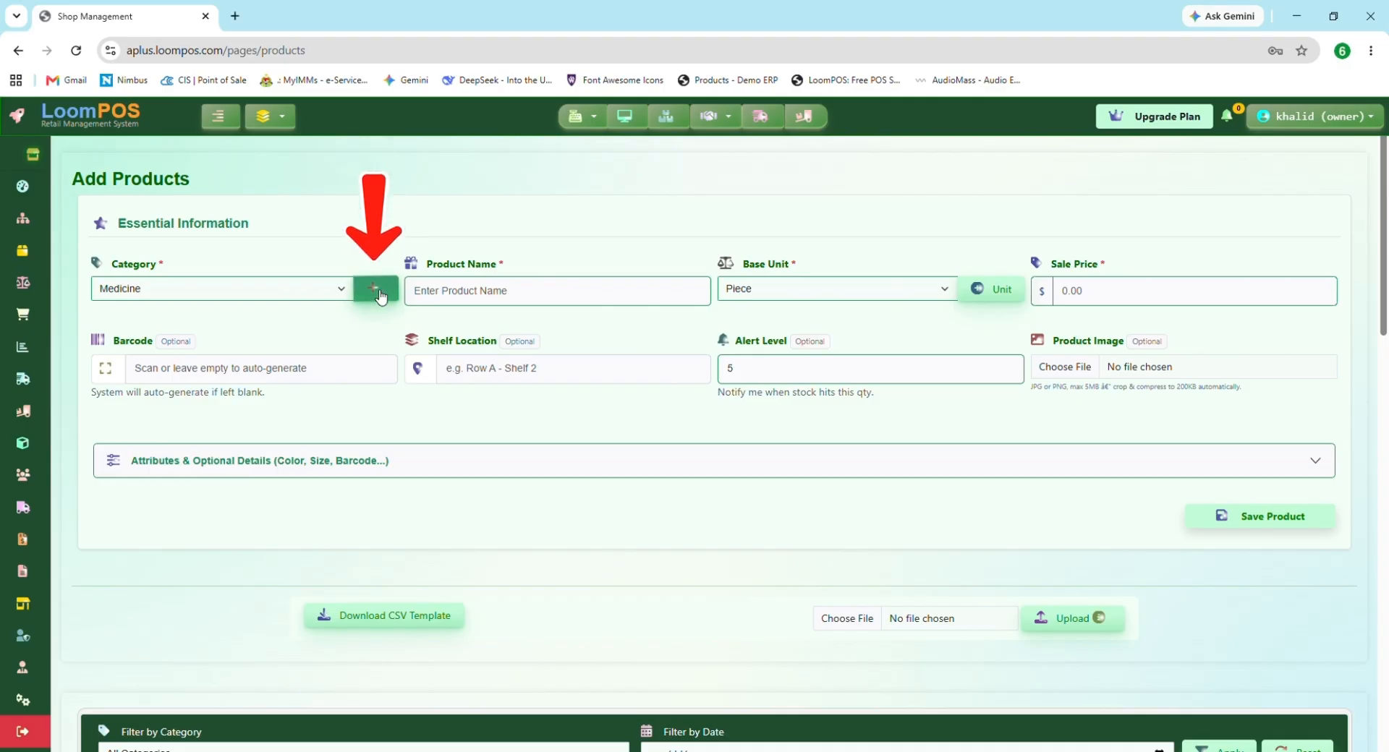
left_click(597, 199)
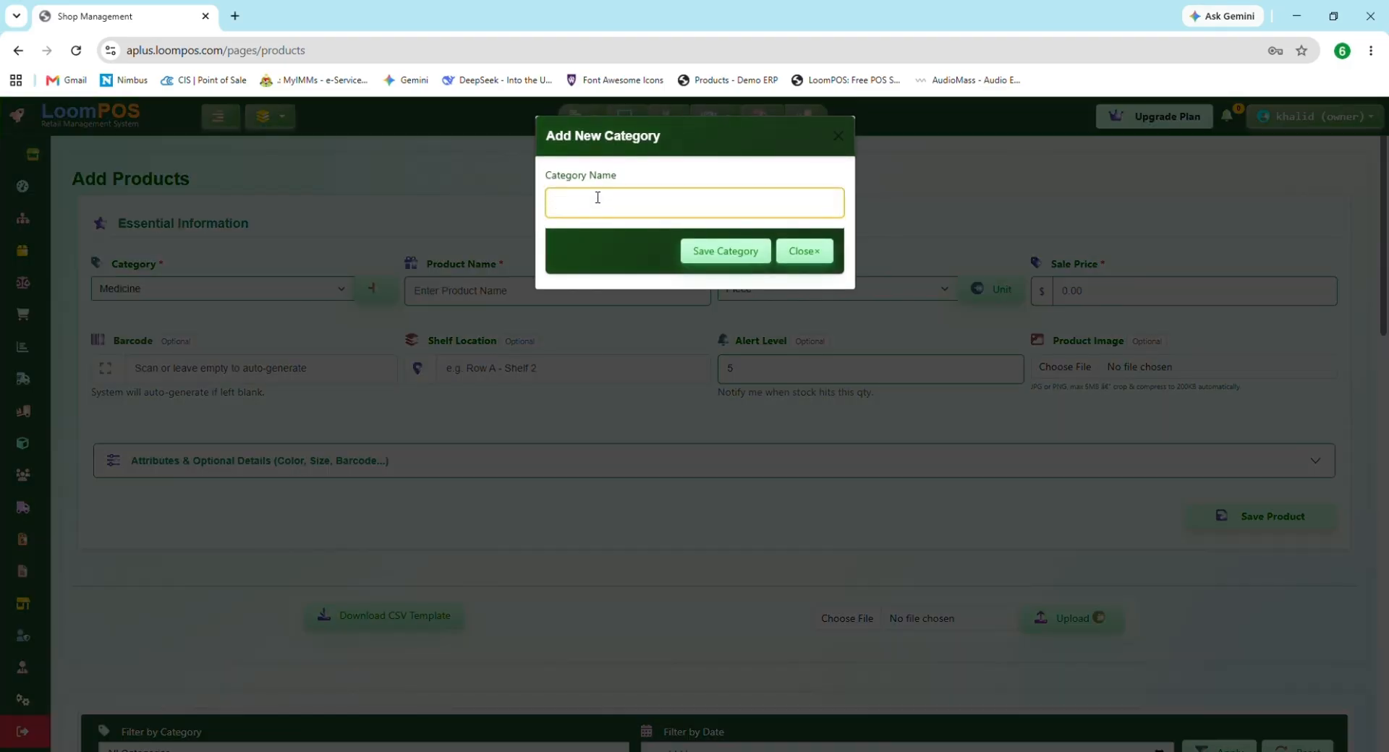
type("Retail Itams")
left_click(752, 253)
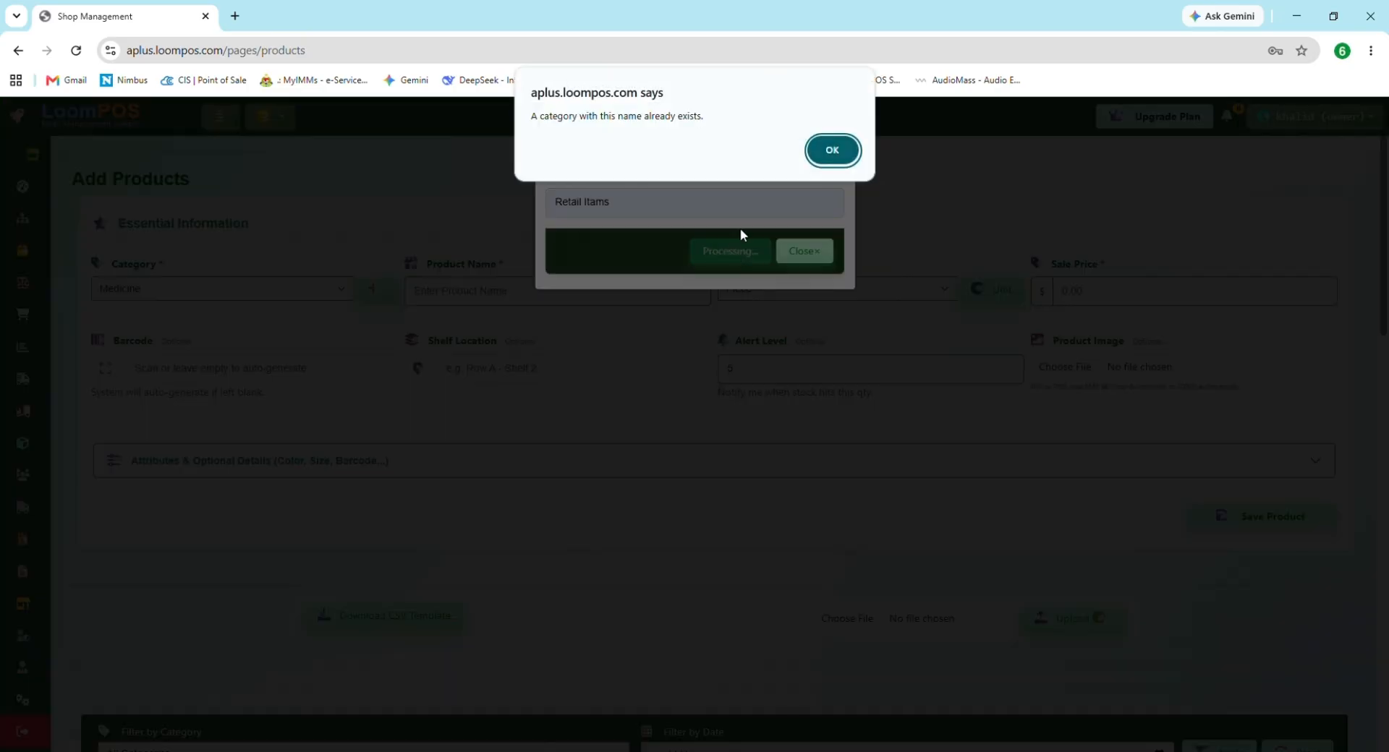
left_click(832, 149)
left_click(671, 207)
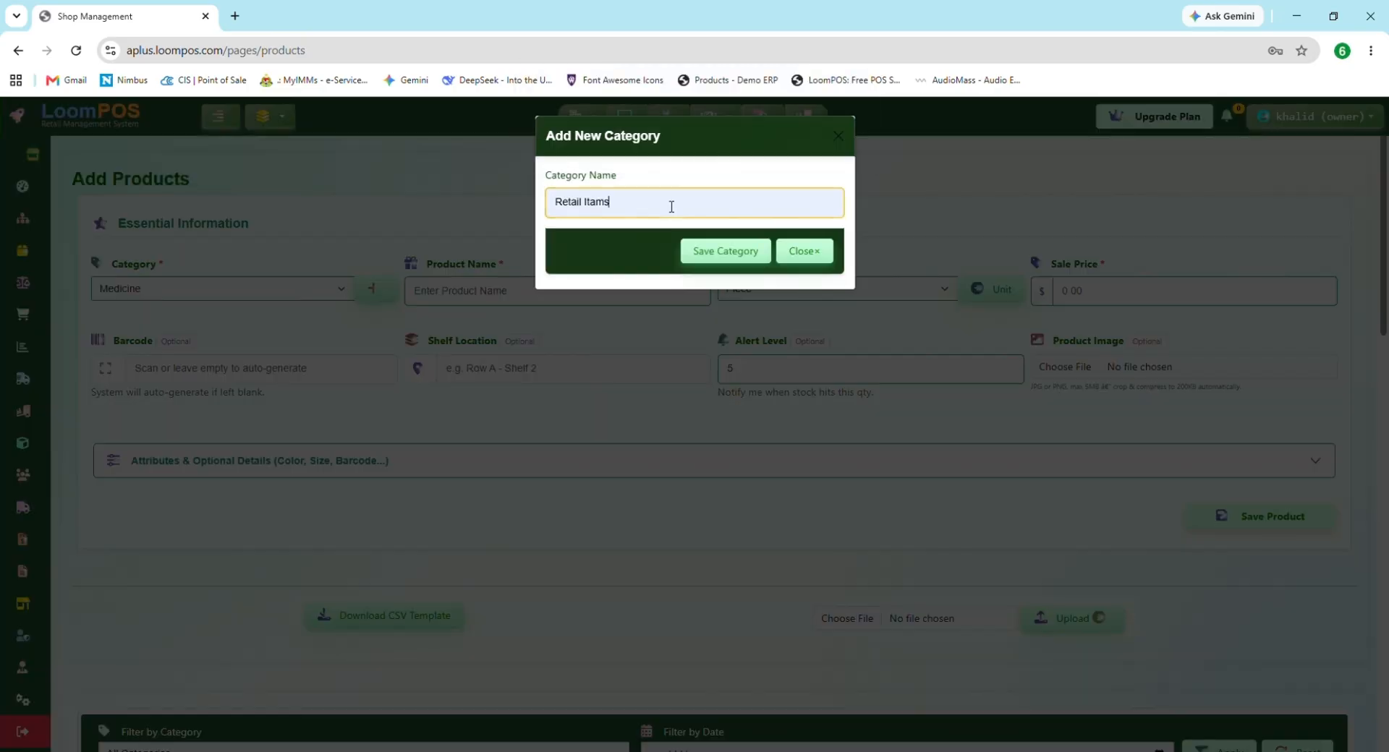
type("2")
left_click(716, 249)
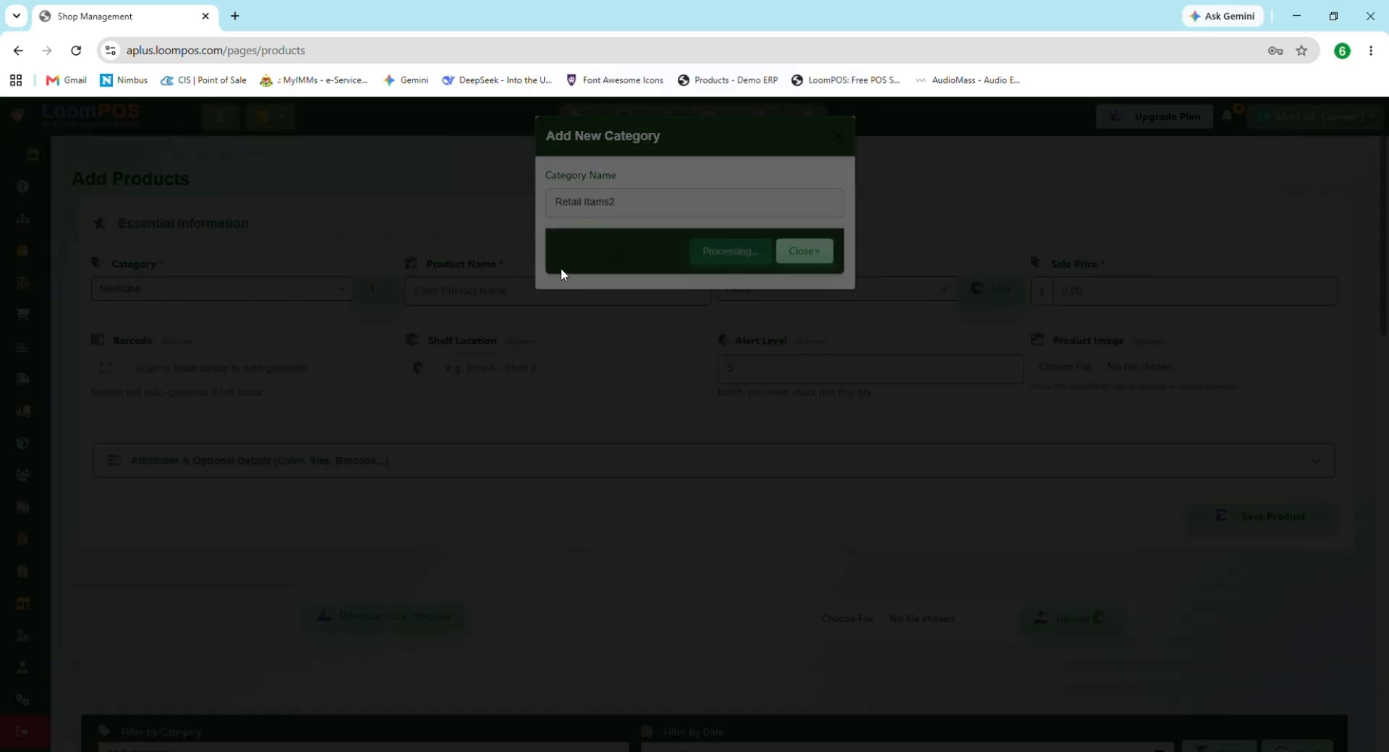
left_click(832, 150)
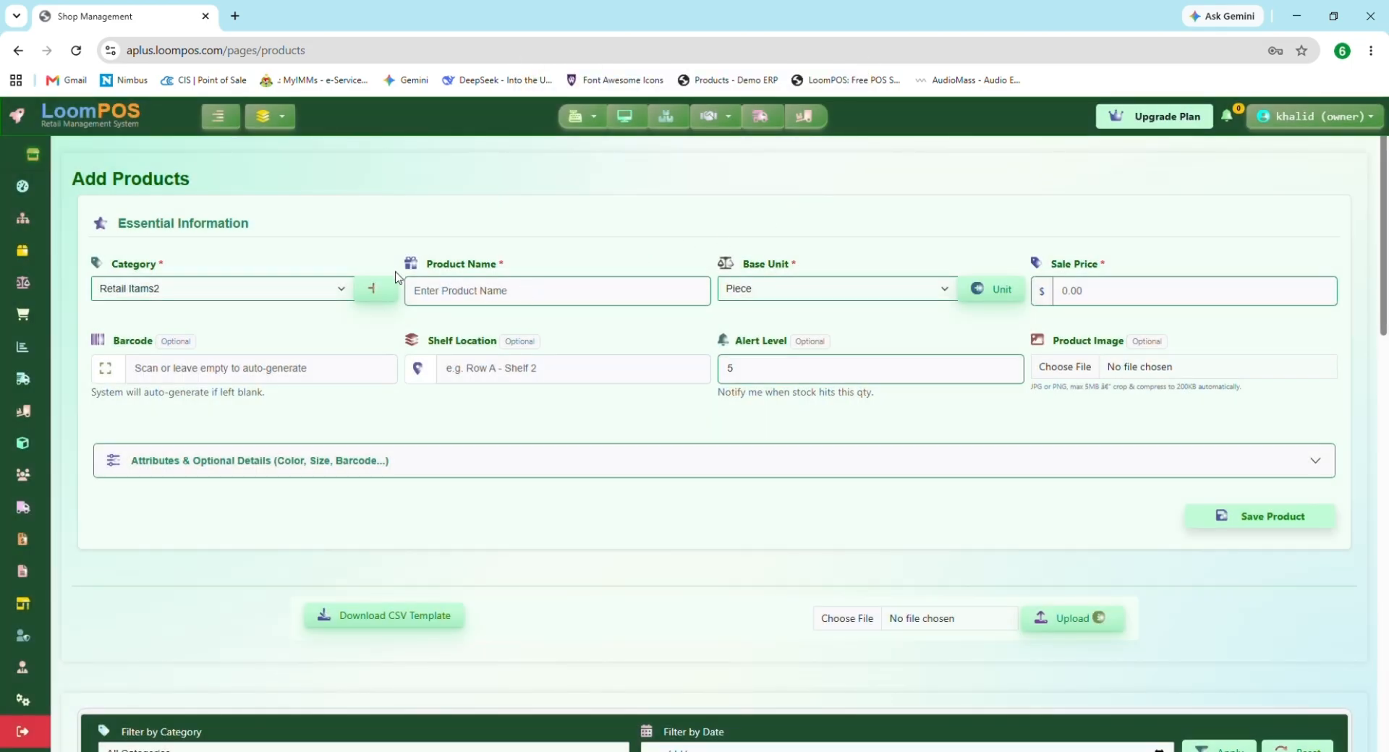
Step: Name the new product "Panadol 500mg" and set its sale price to 10
left_click(551, 293)
type("Panadol 50")
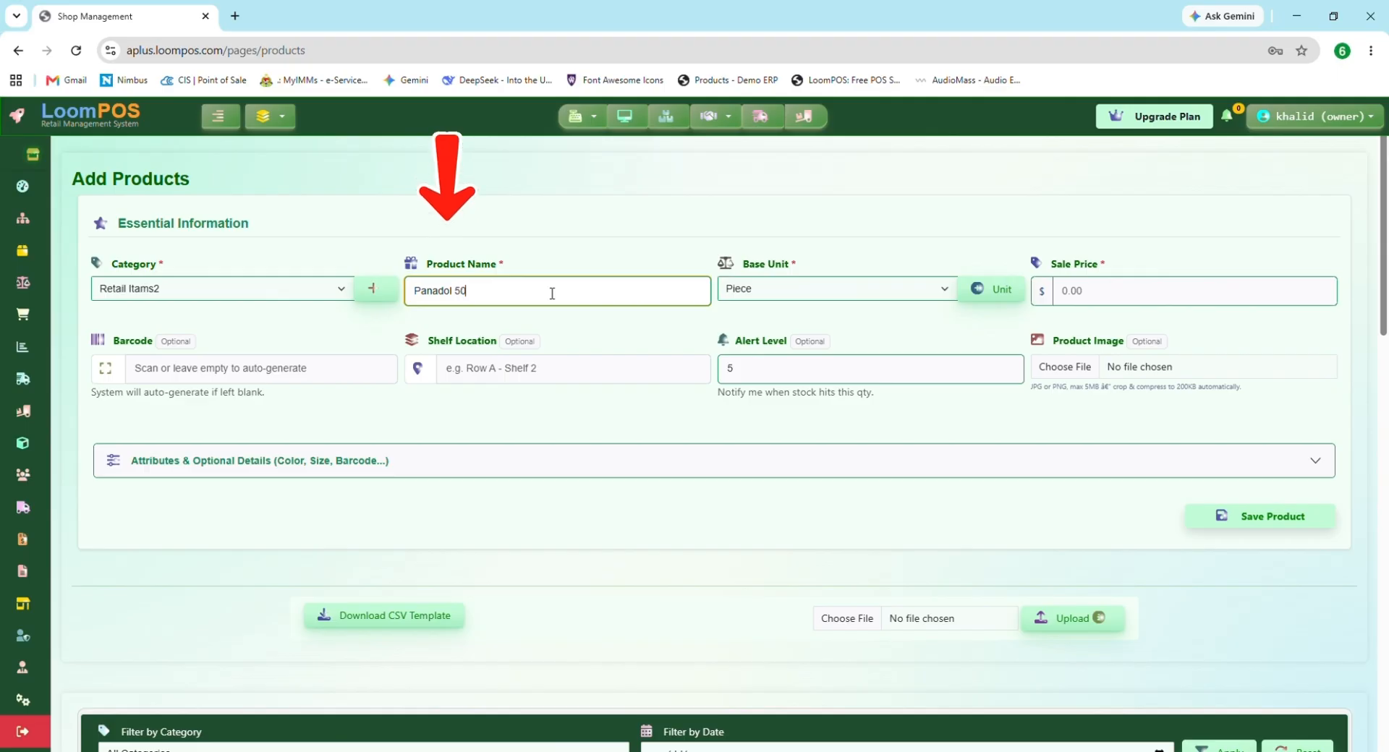
type("0mg")
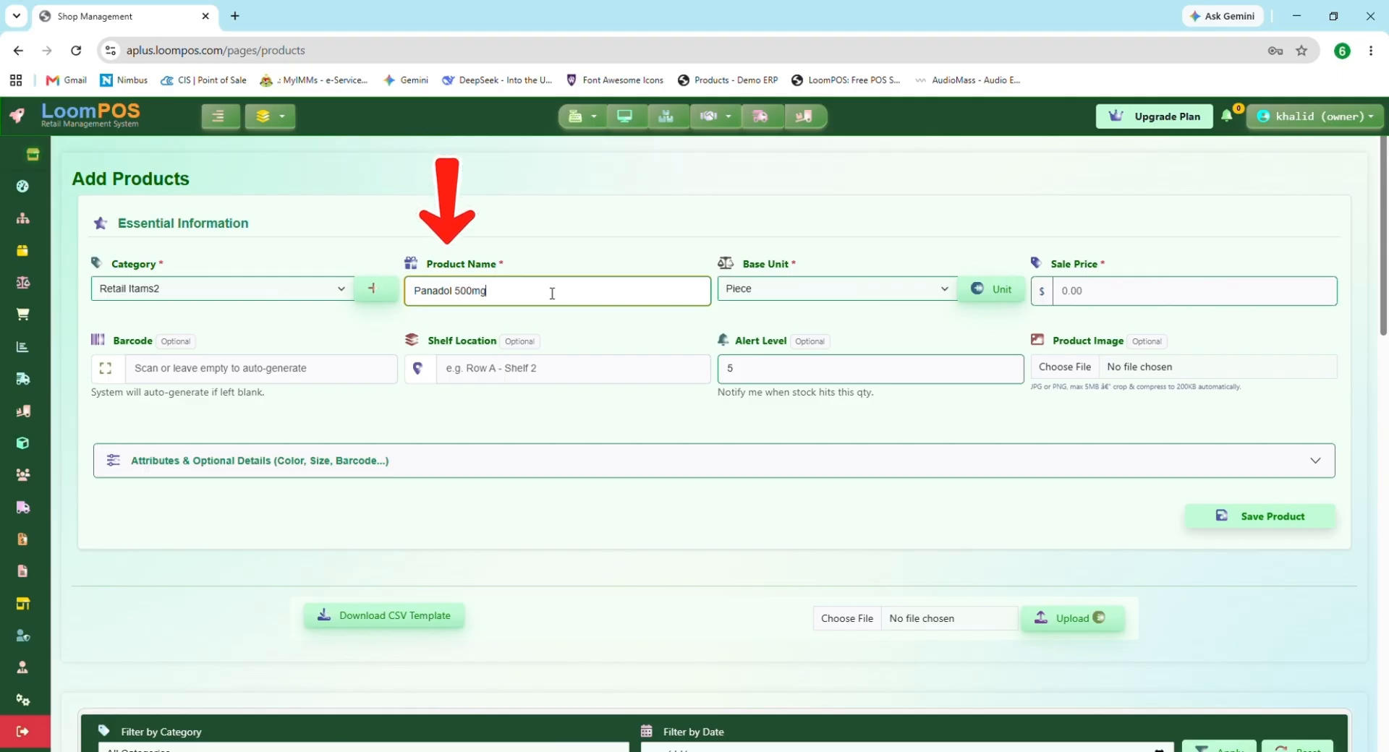
key("Tab")
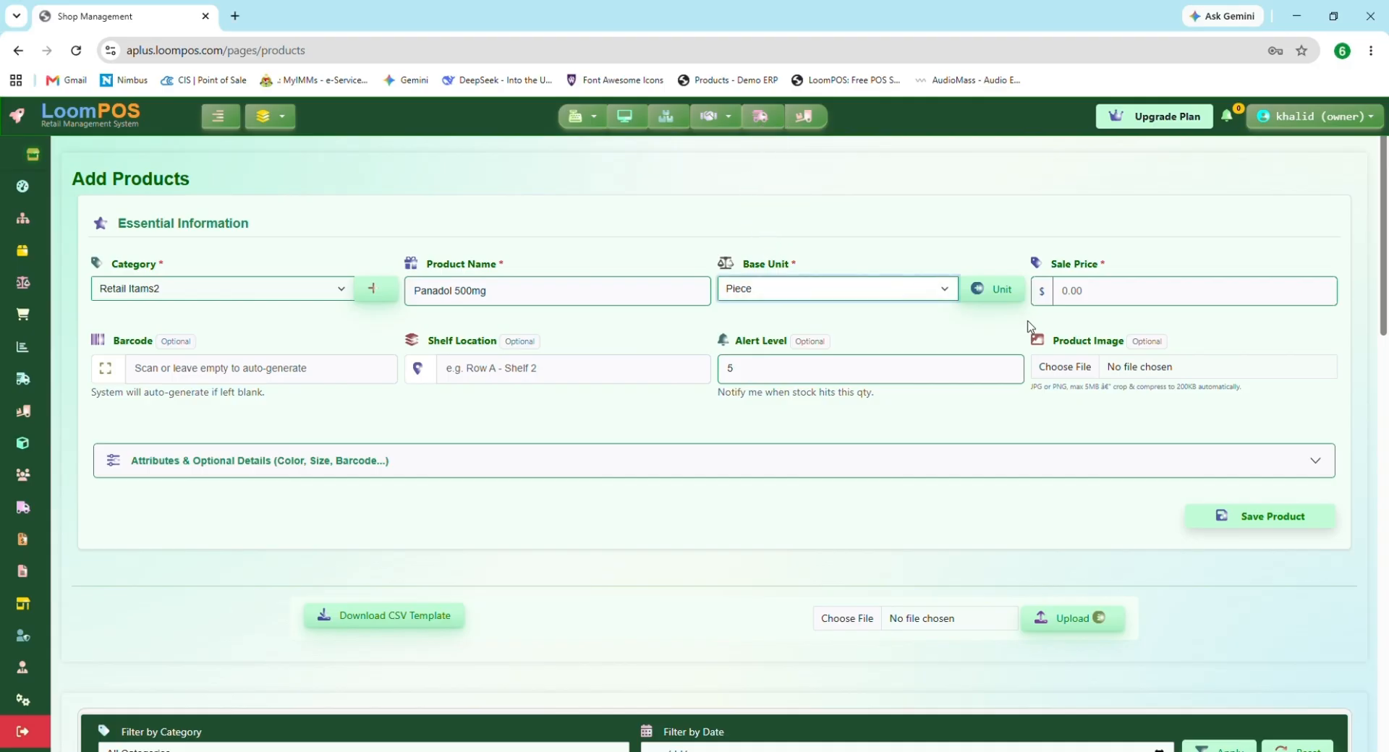
left_click(1073, 300)
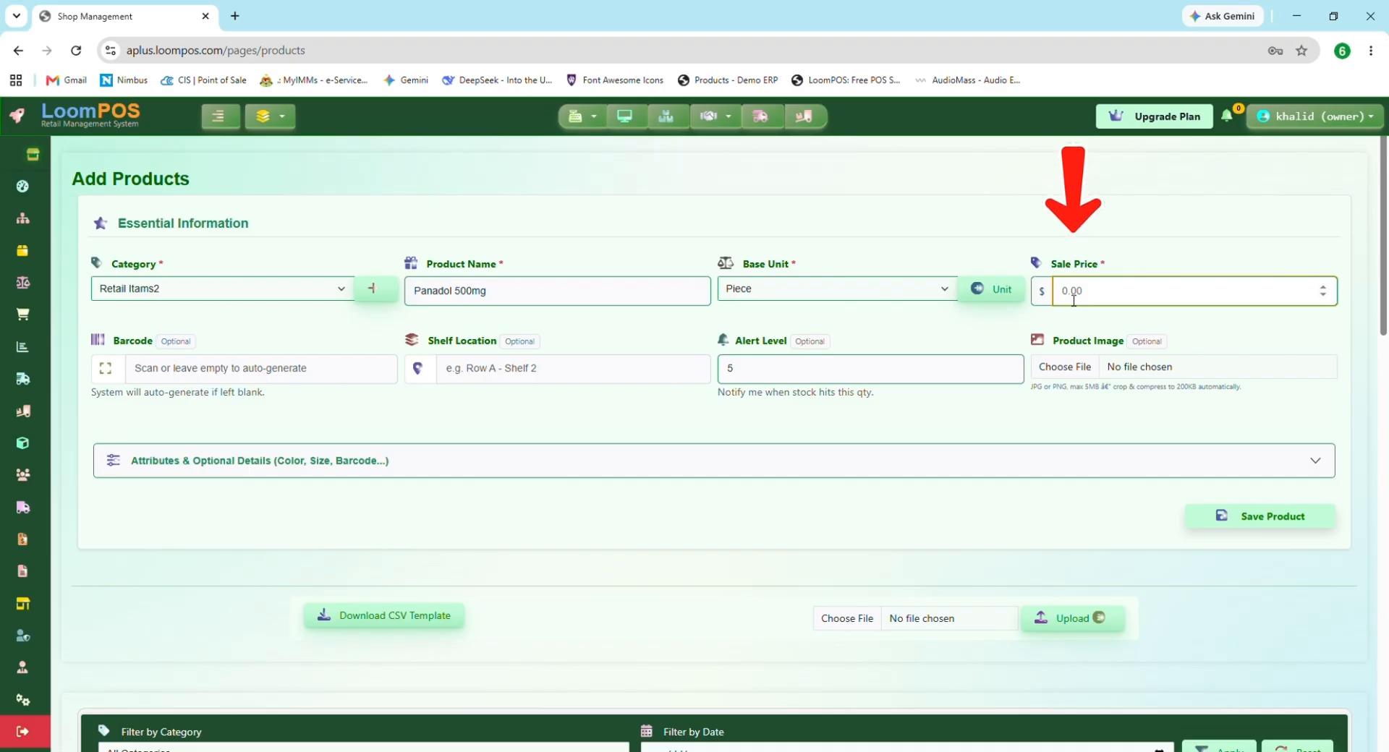
type("10")
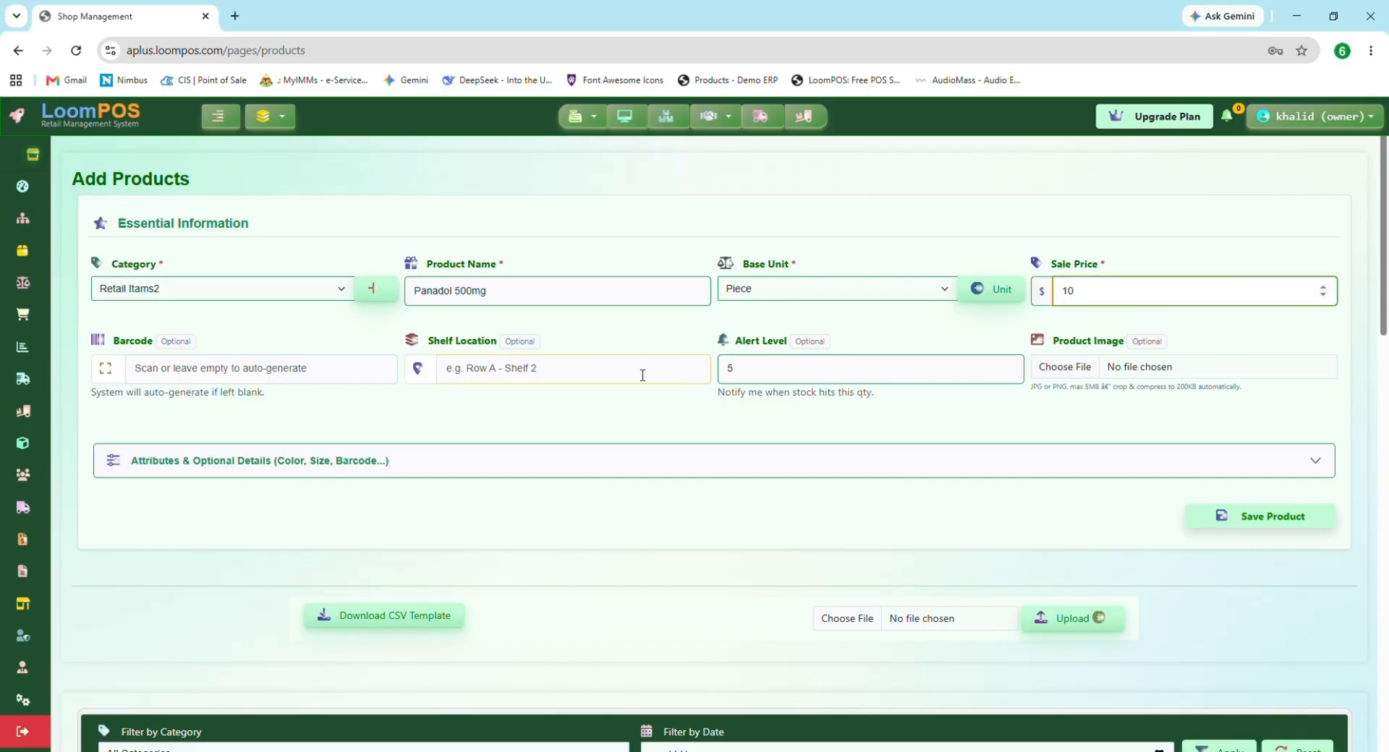
Step: Set the product's shelf location to "Shelf 5" and its stock alert level to 5
left_click(526, 371)
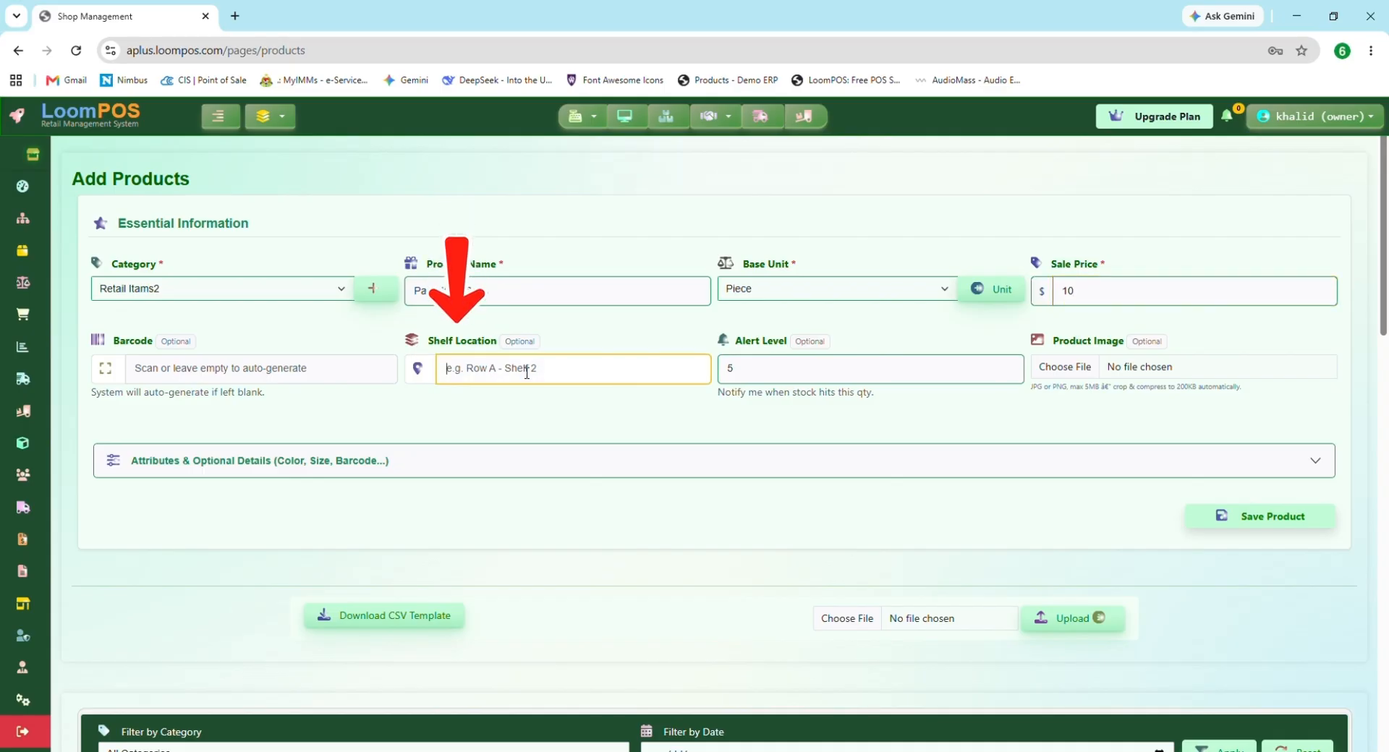
type("Shelf 5")
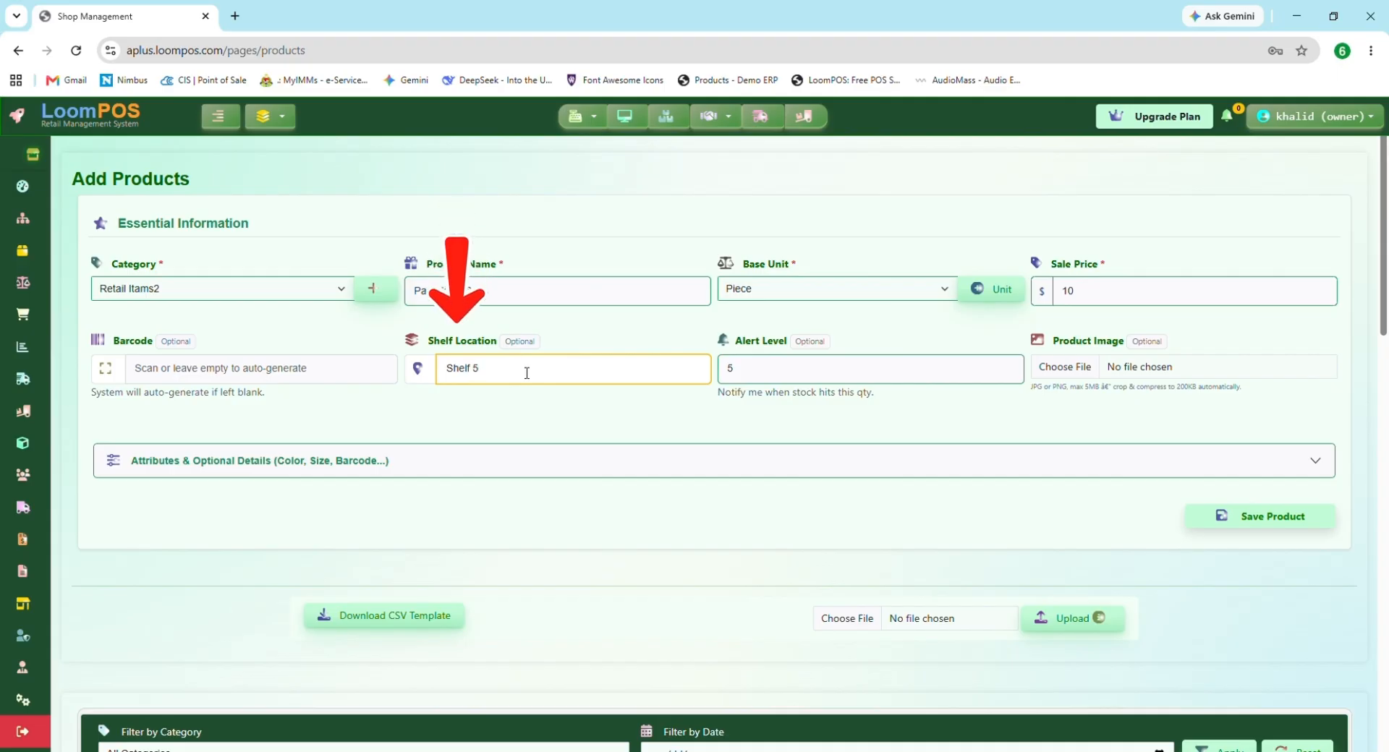
key("Tab")
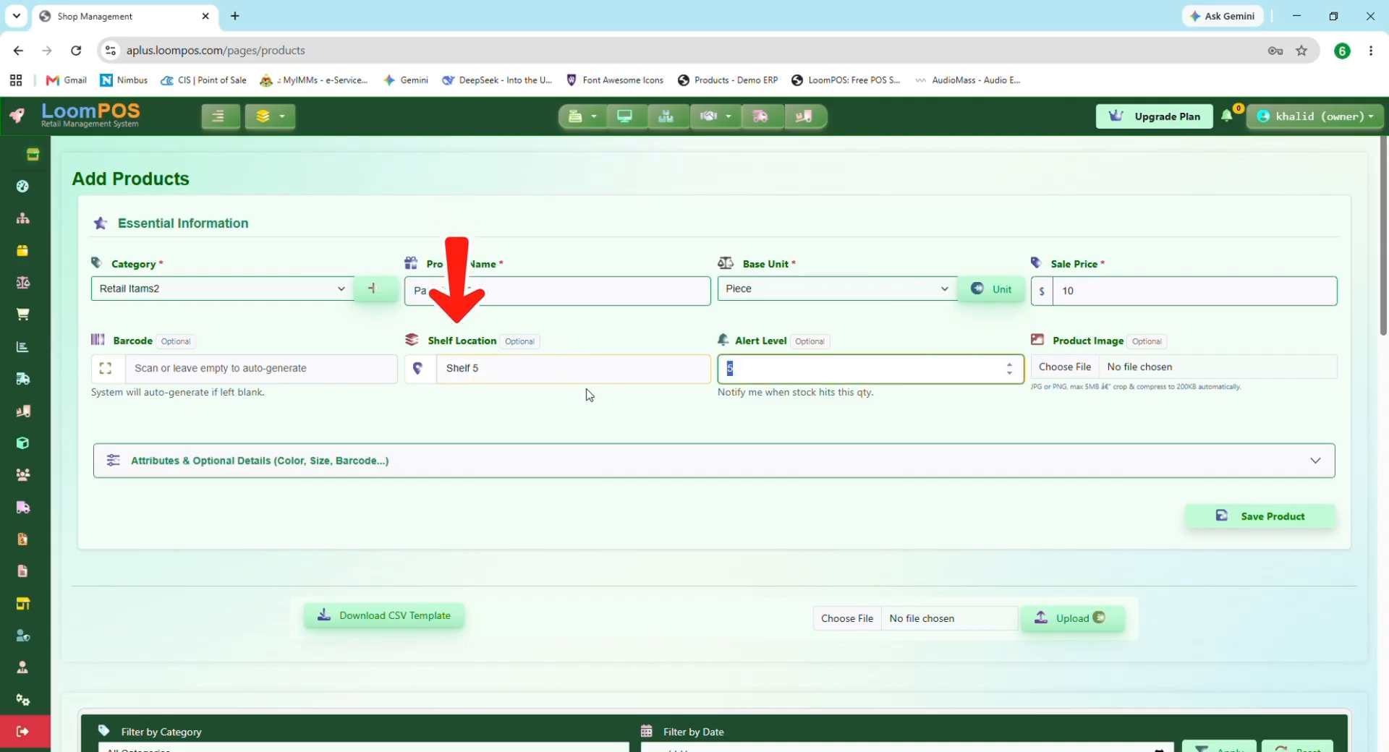
type("5")
Step: Attach the Panadol box picture as the product image, cropping it from the picture's left edge
left_click(1141, 371)
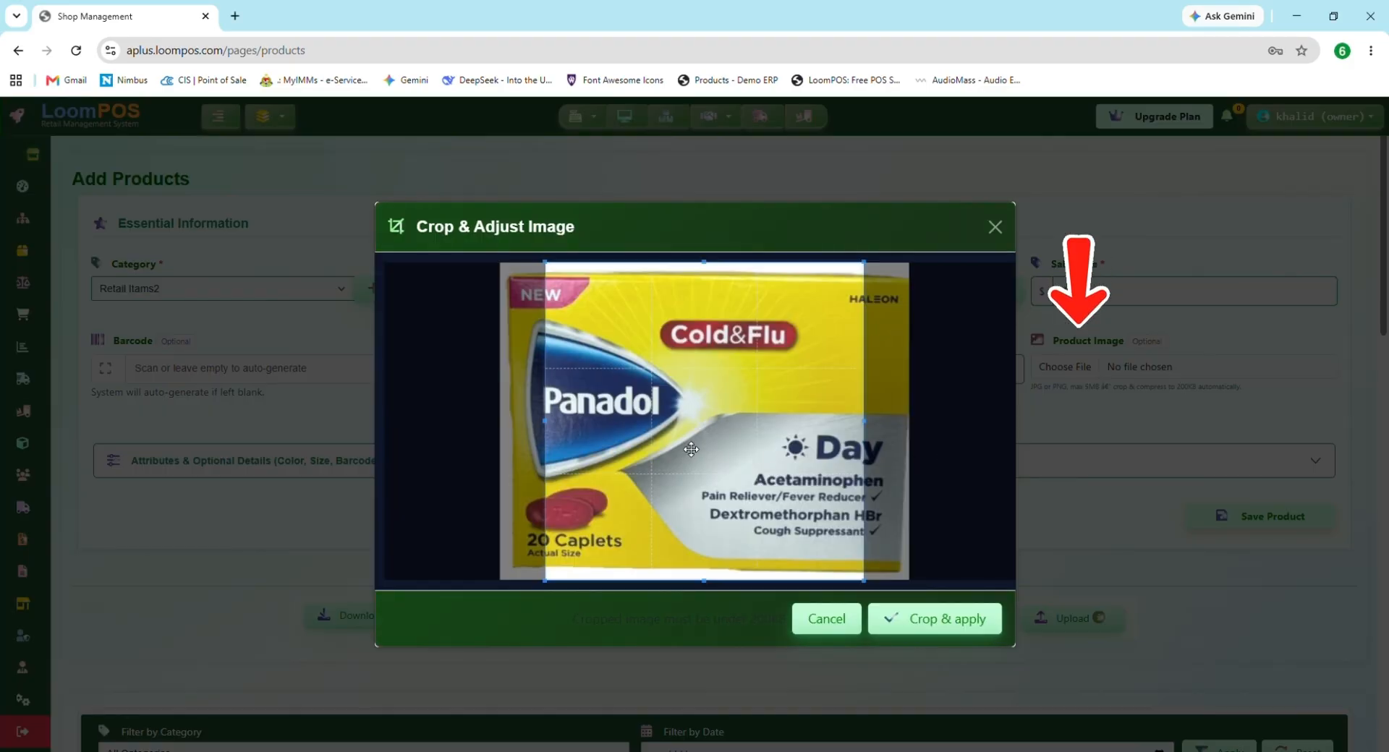
left_click_drag(705, 443, 659, 434)
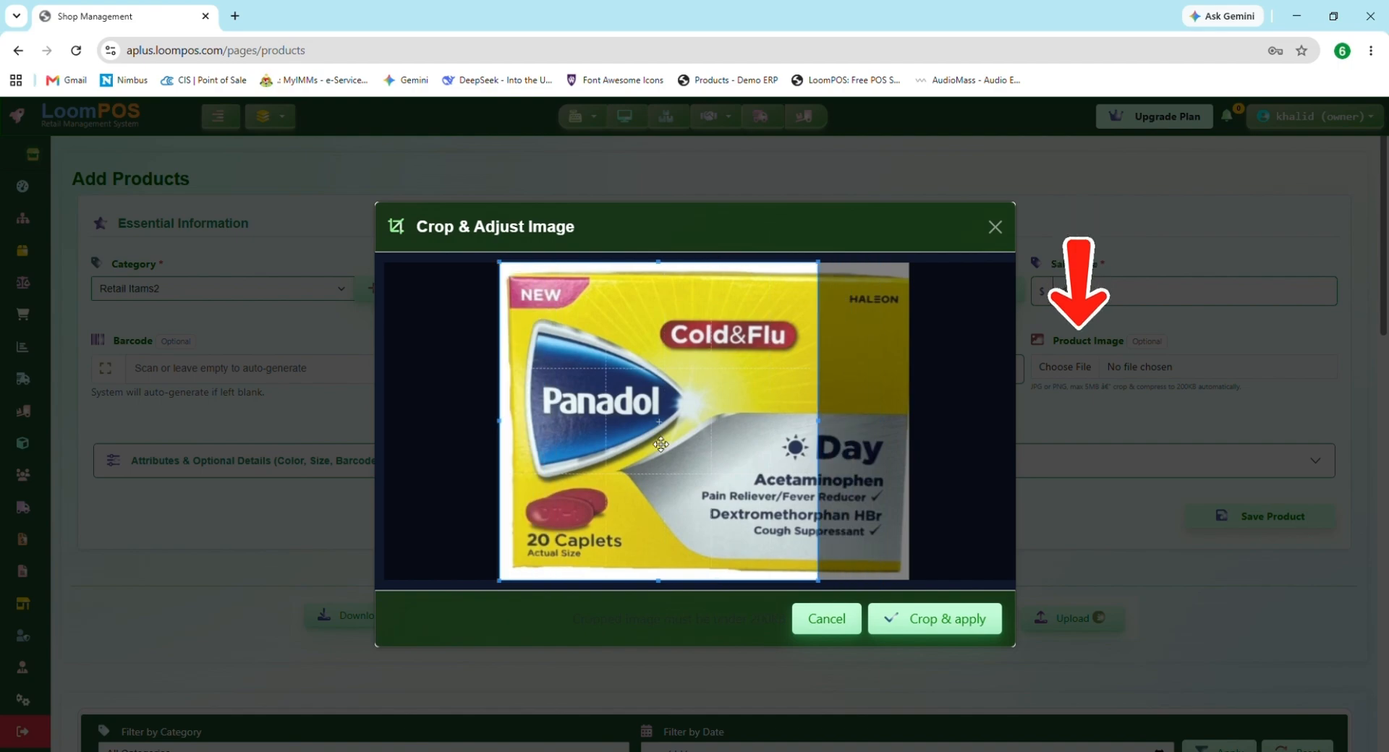
left_click(927, 632)
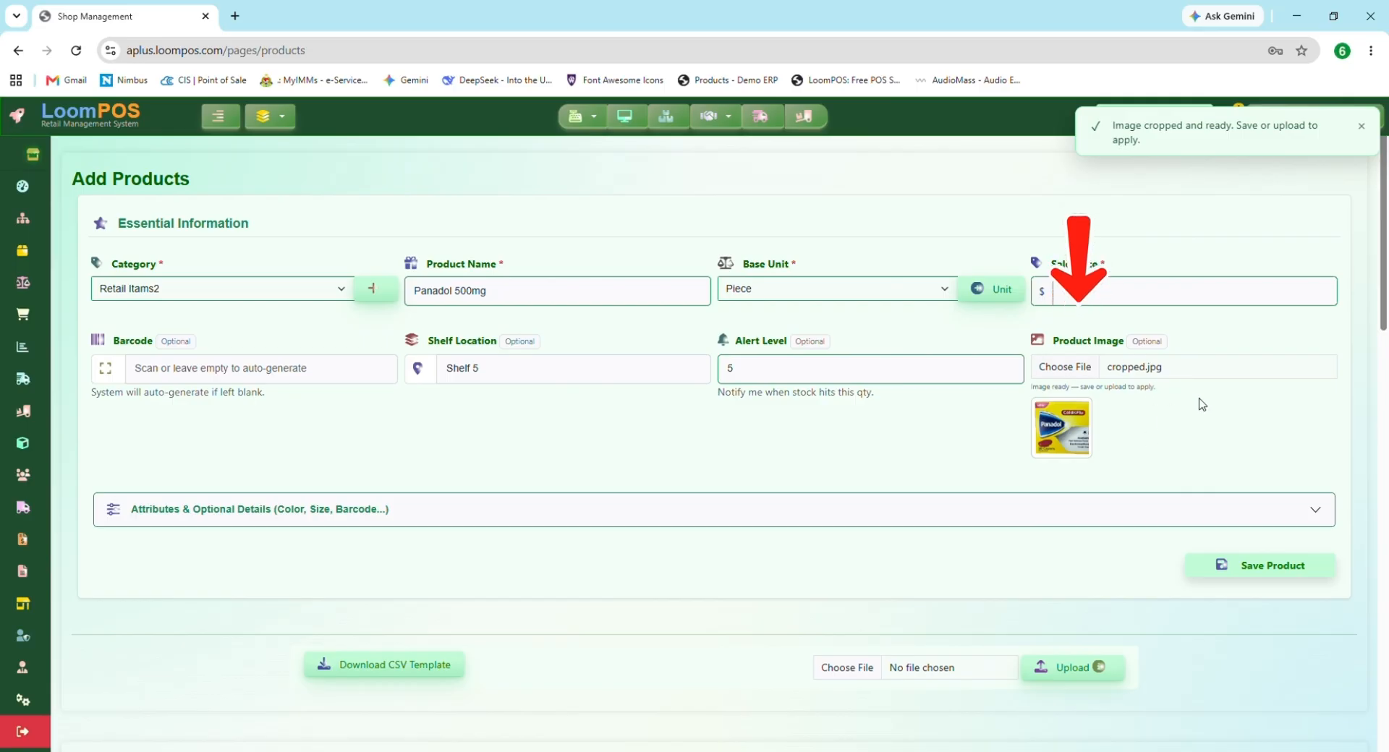
Step: Enter 10 as the sale price and save the Panadol 500mg product
type("10")
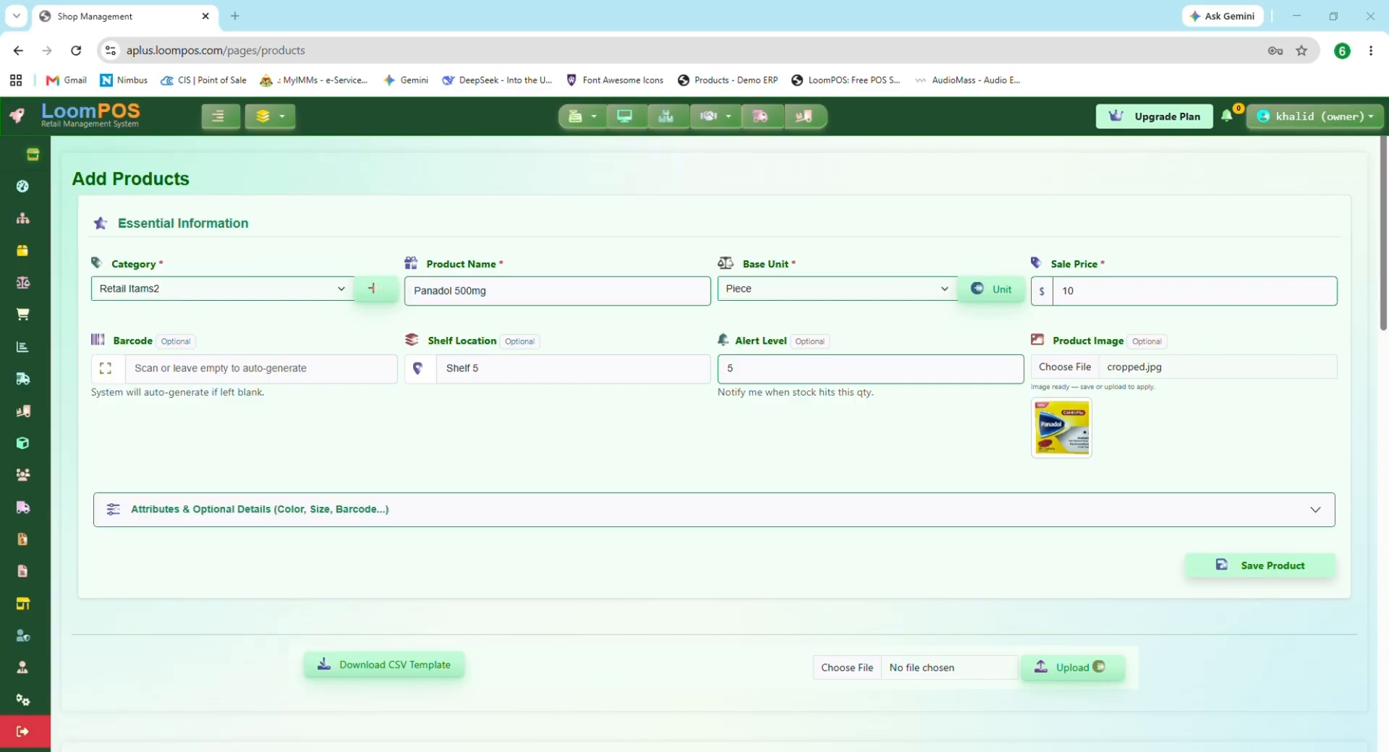
left_click(1258, 565)
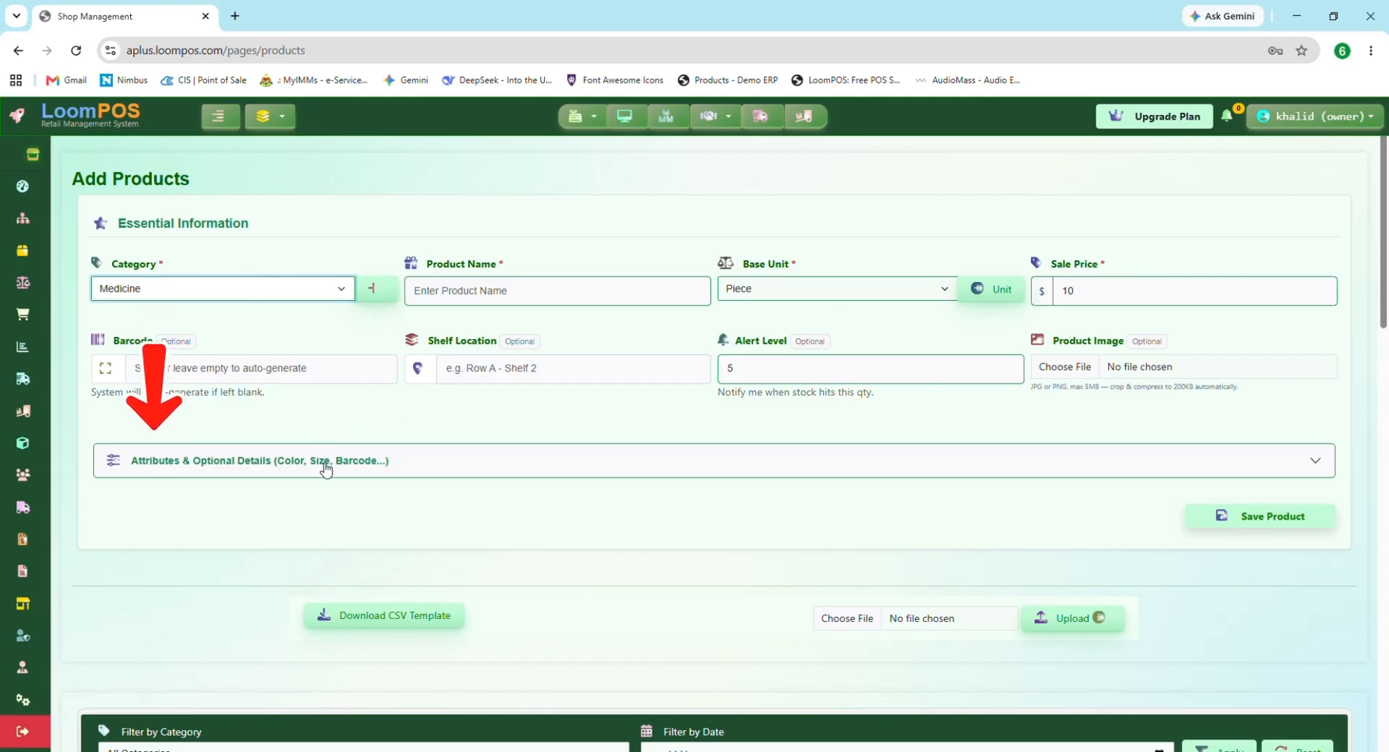
Step: In the product's optional attributes, add a custom color named "Red" and choose the size 500Mg
left_click(274, 470)
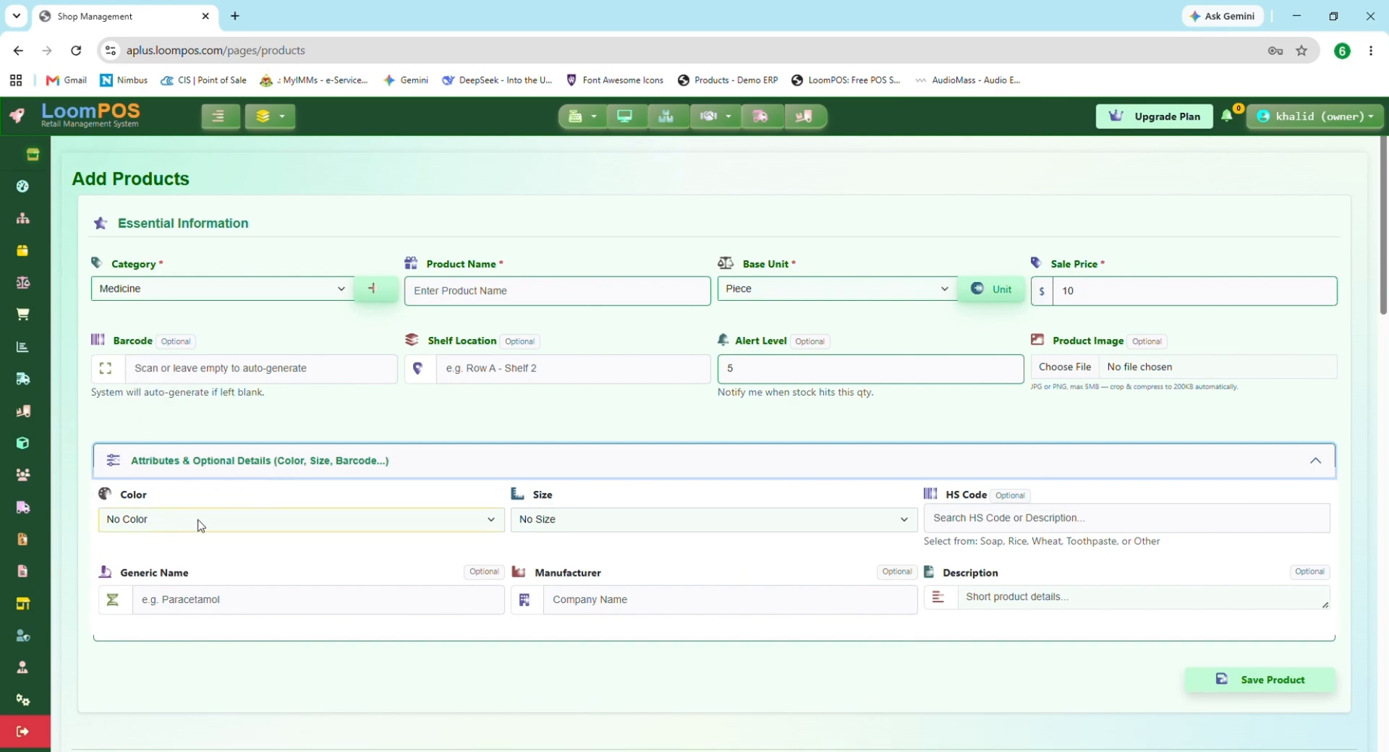
left_click(174, 520)
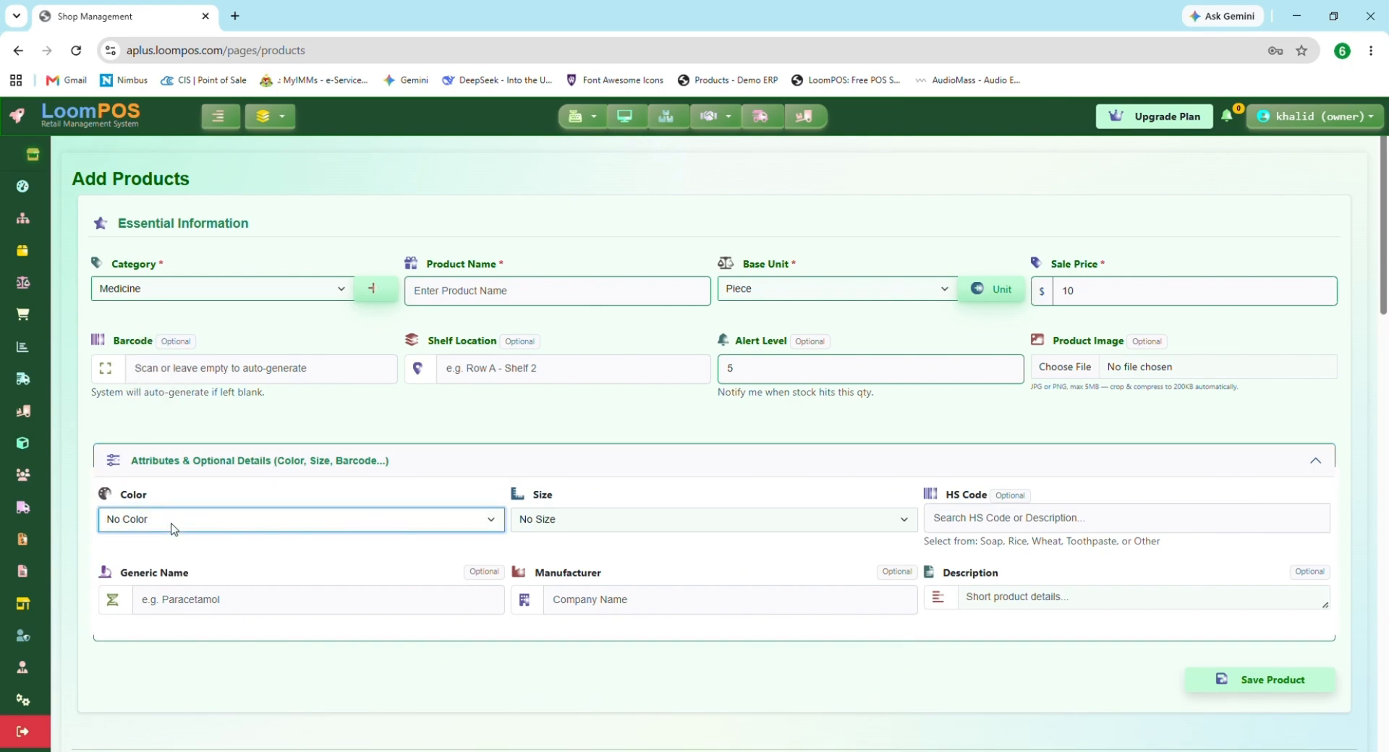
left_click(126, 567)
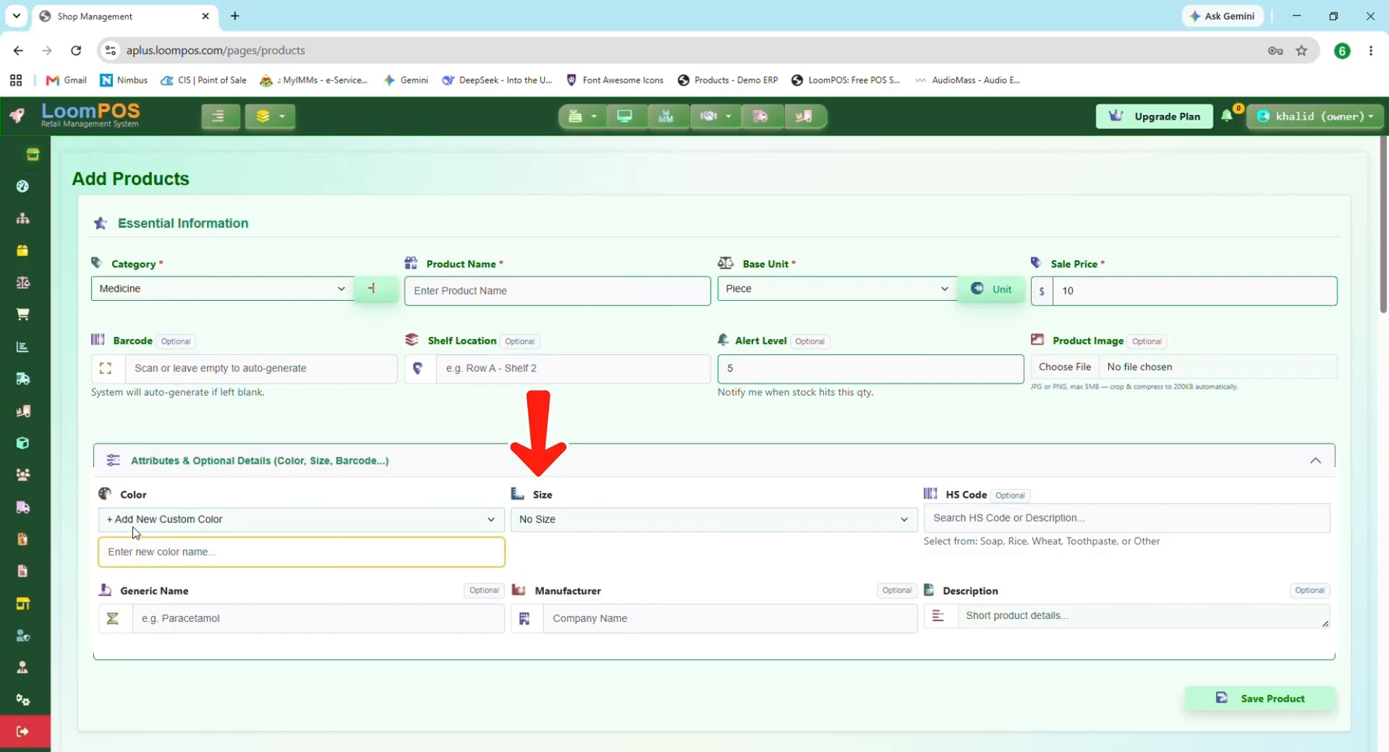
type("Red")
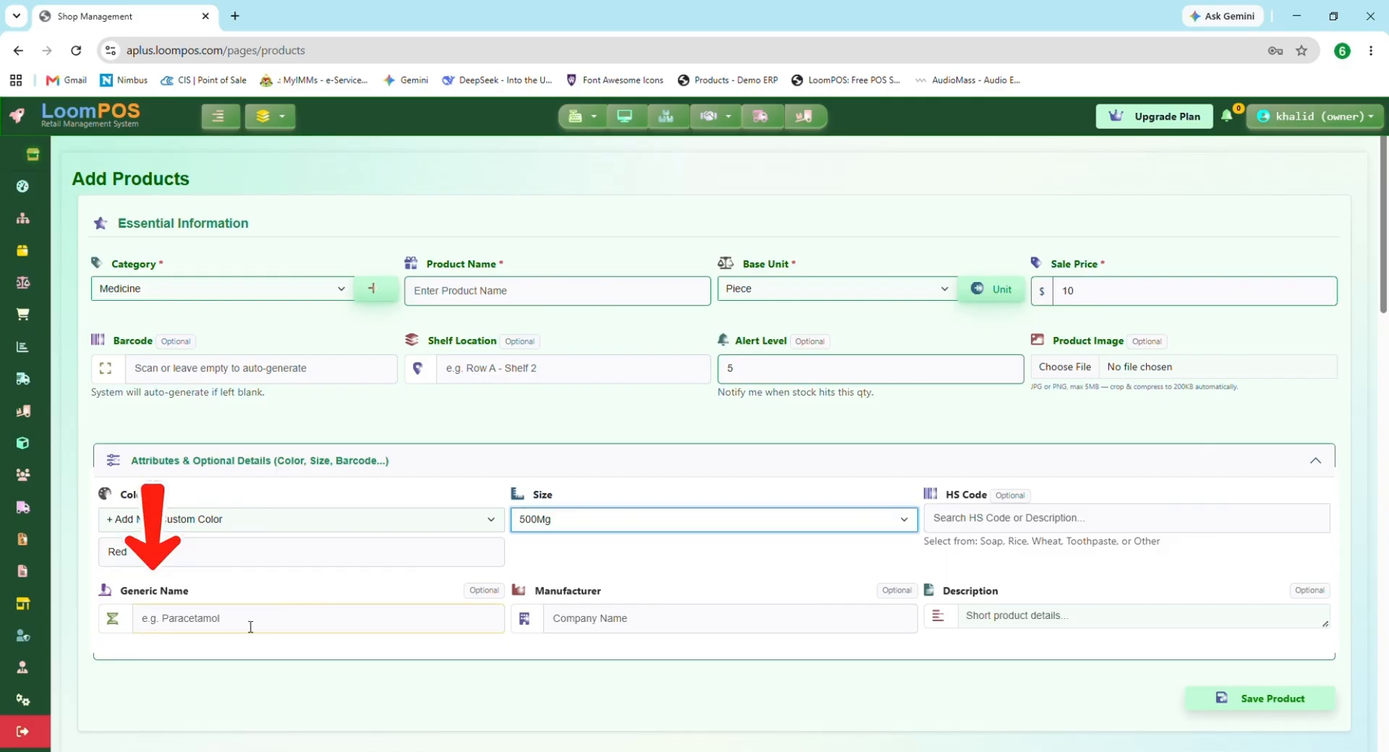
Step: Enter "Paracetamol" as the generic name and start the manufacturer name with "G"
left_click(251, 627)
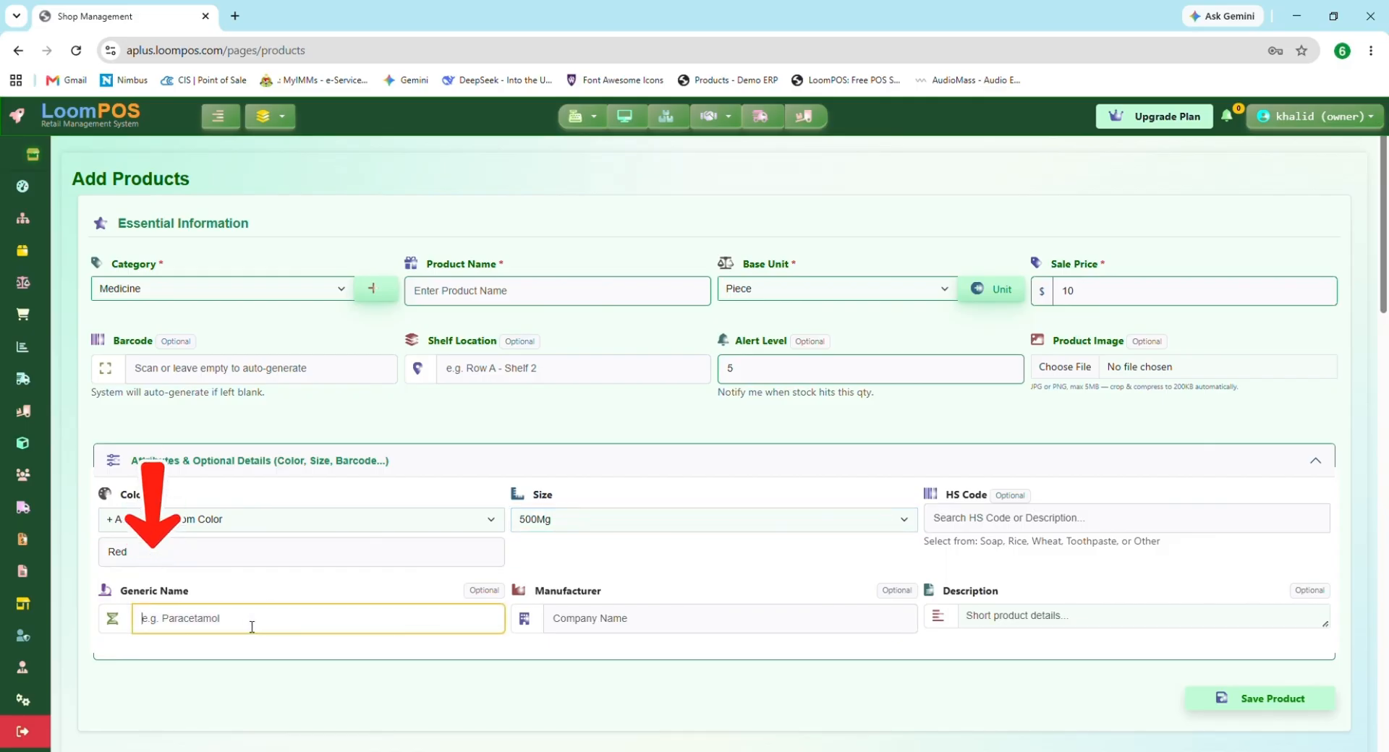
type("Paracetamol")
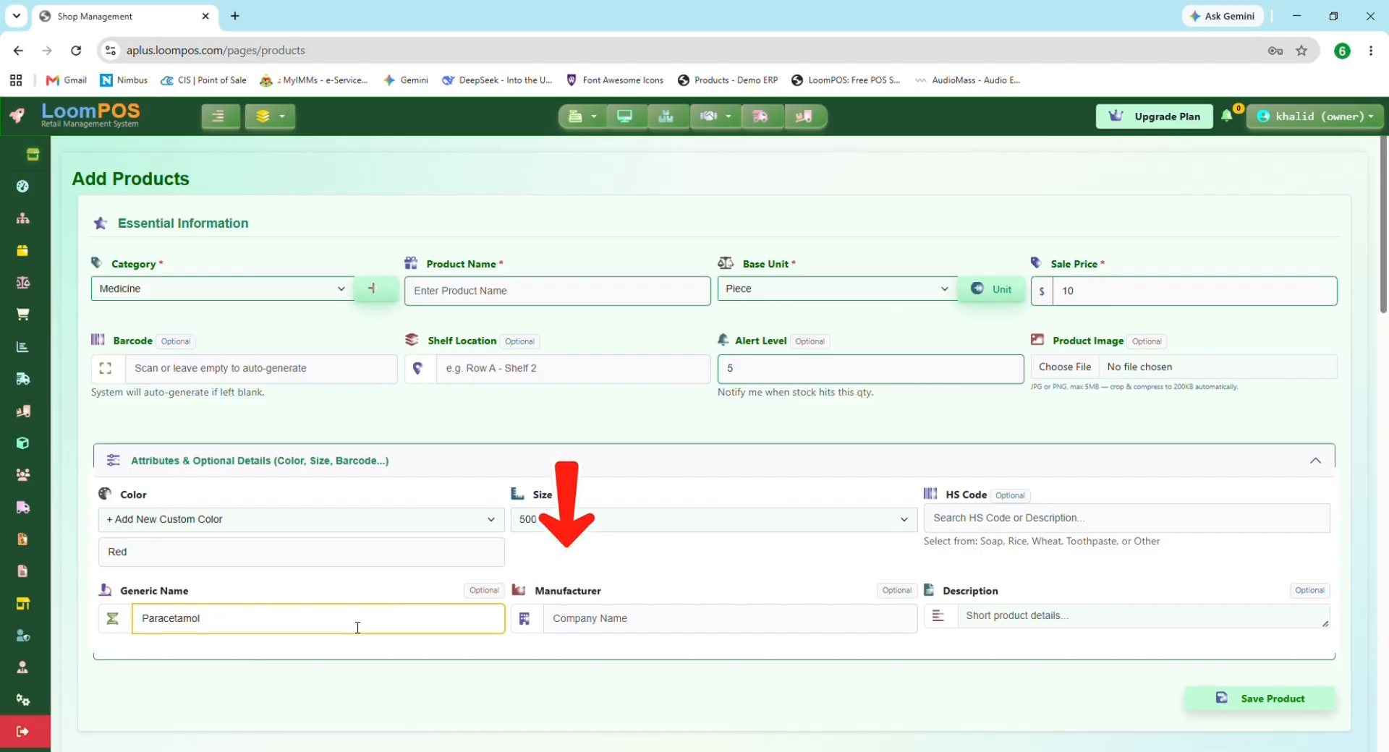
left_click(605, 627)
type("D")
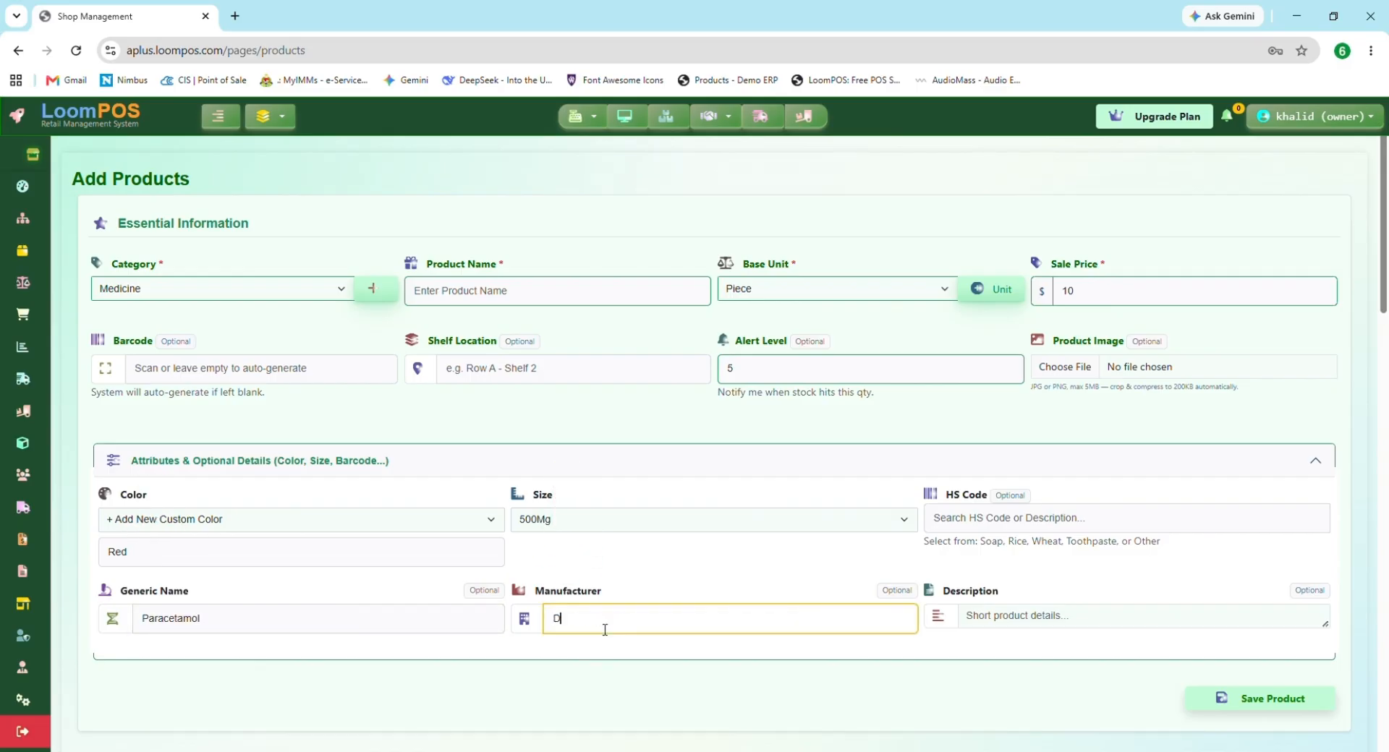
key("BackSpace")
type("G")
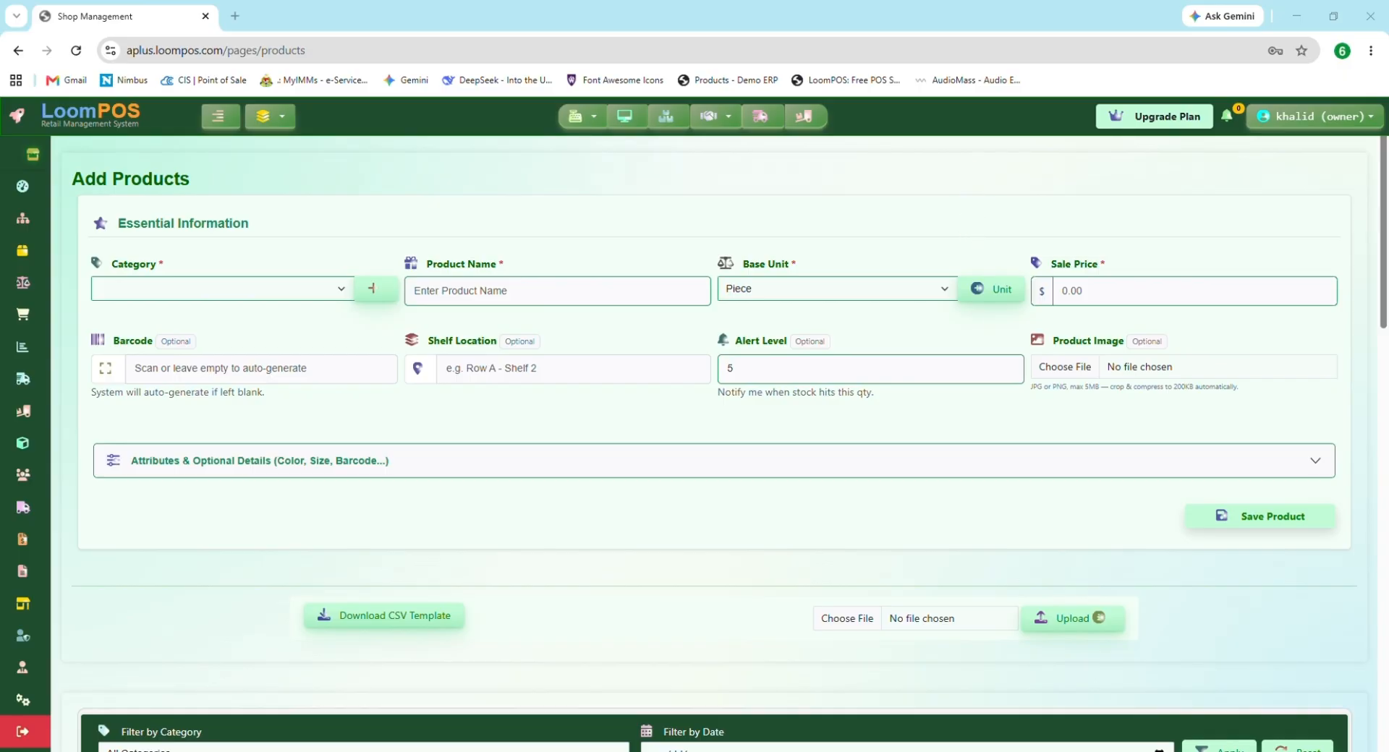
Step: Add an alternate unit named "strip" to the new product alongside the Piece base unit
left_click(996, 295)
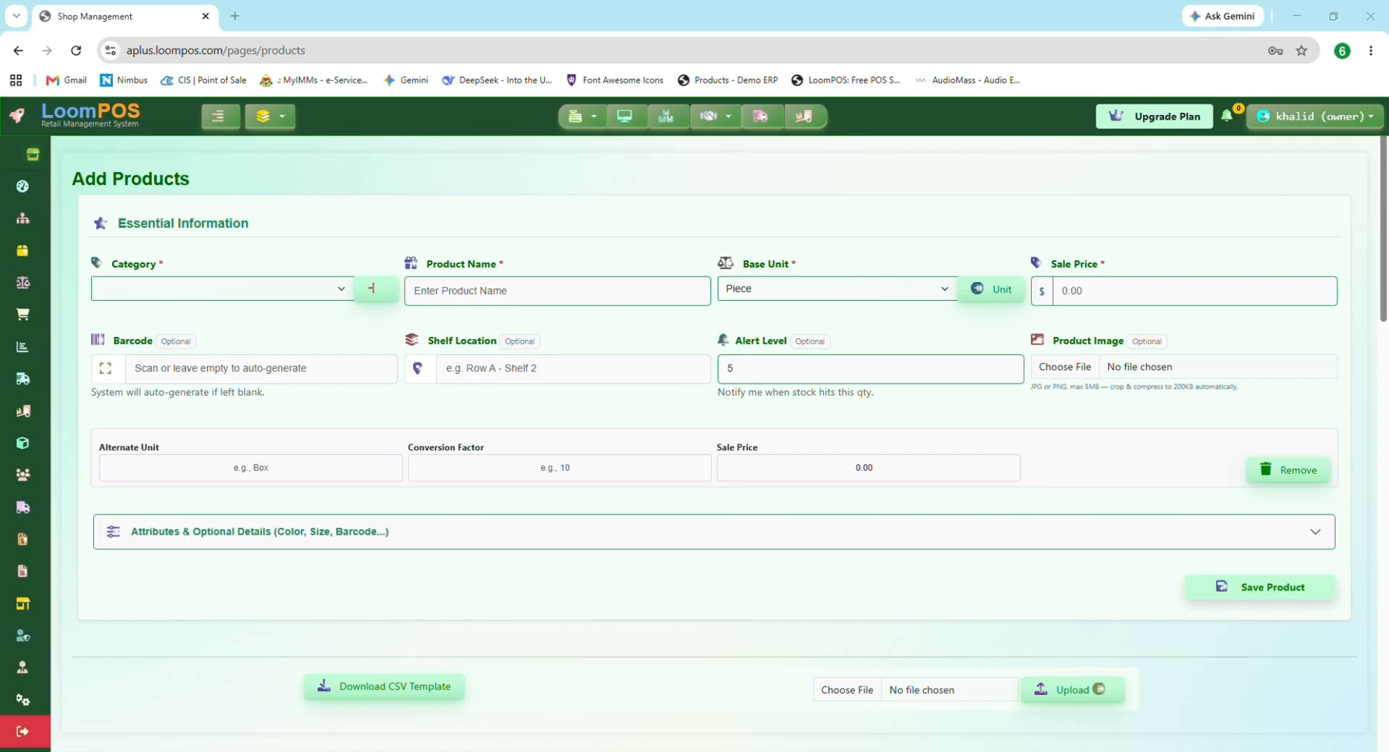
left_click(233, 476)
type("s")
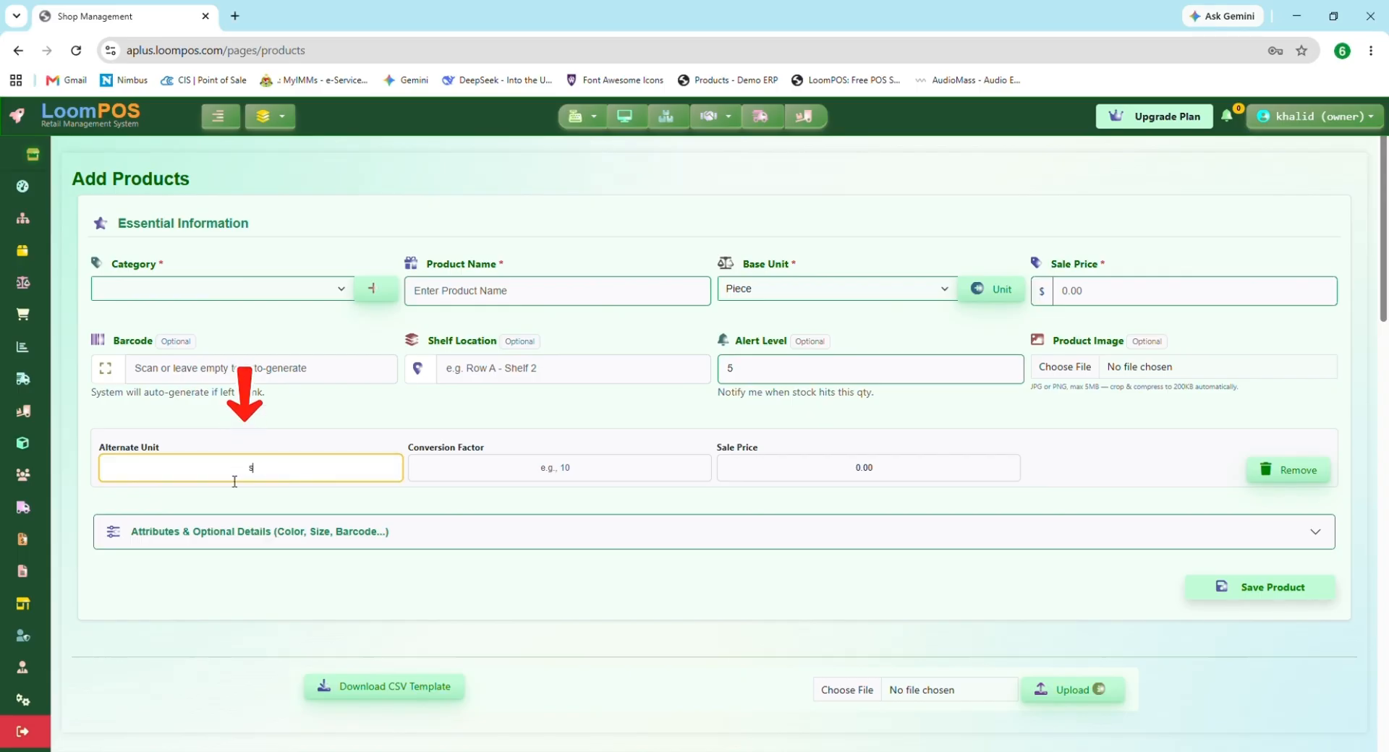
type("d")
key("BackSpace")
key("BackSpace")
type("s")
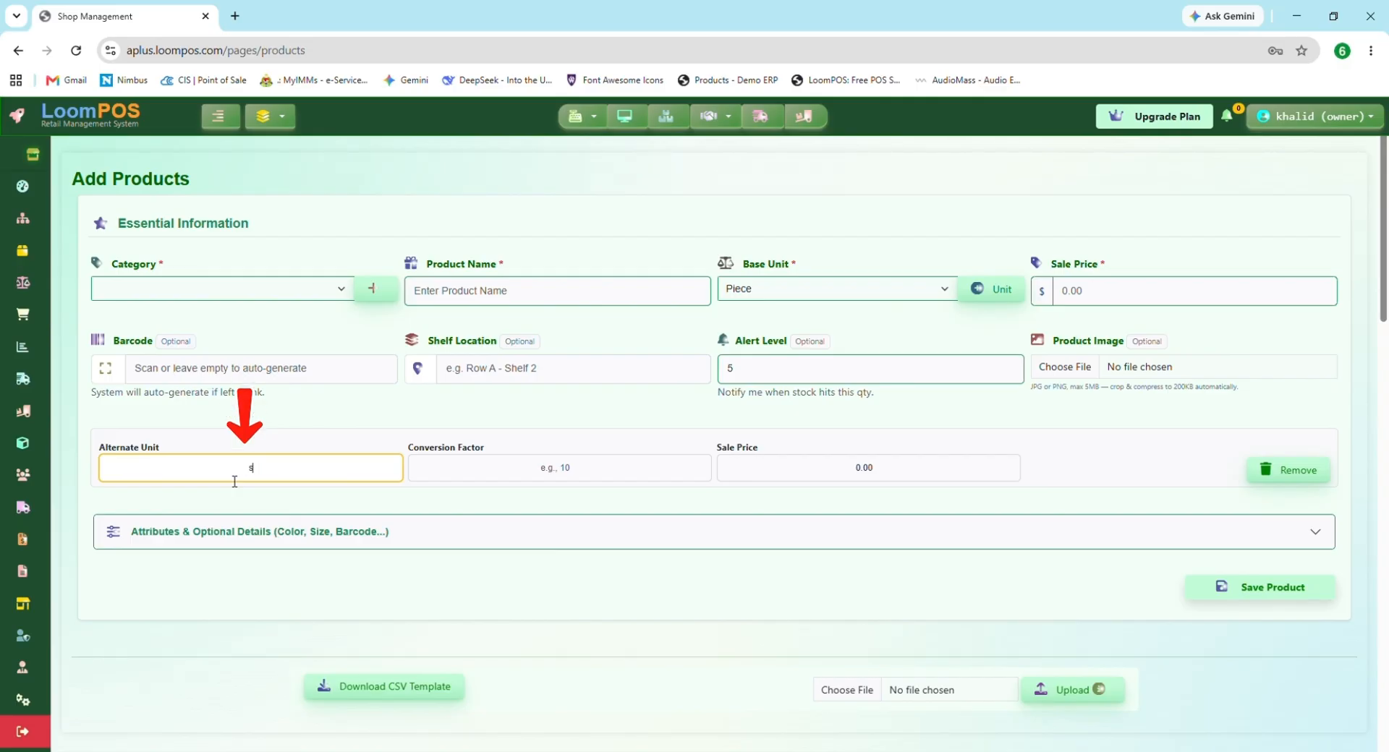
type("trip")
Step: Set the strip unit's conversion factor to 10 and the base unit's sale price to 10
key("Tab")
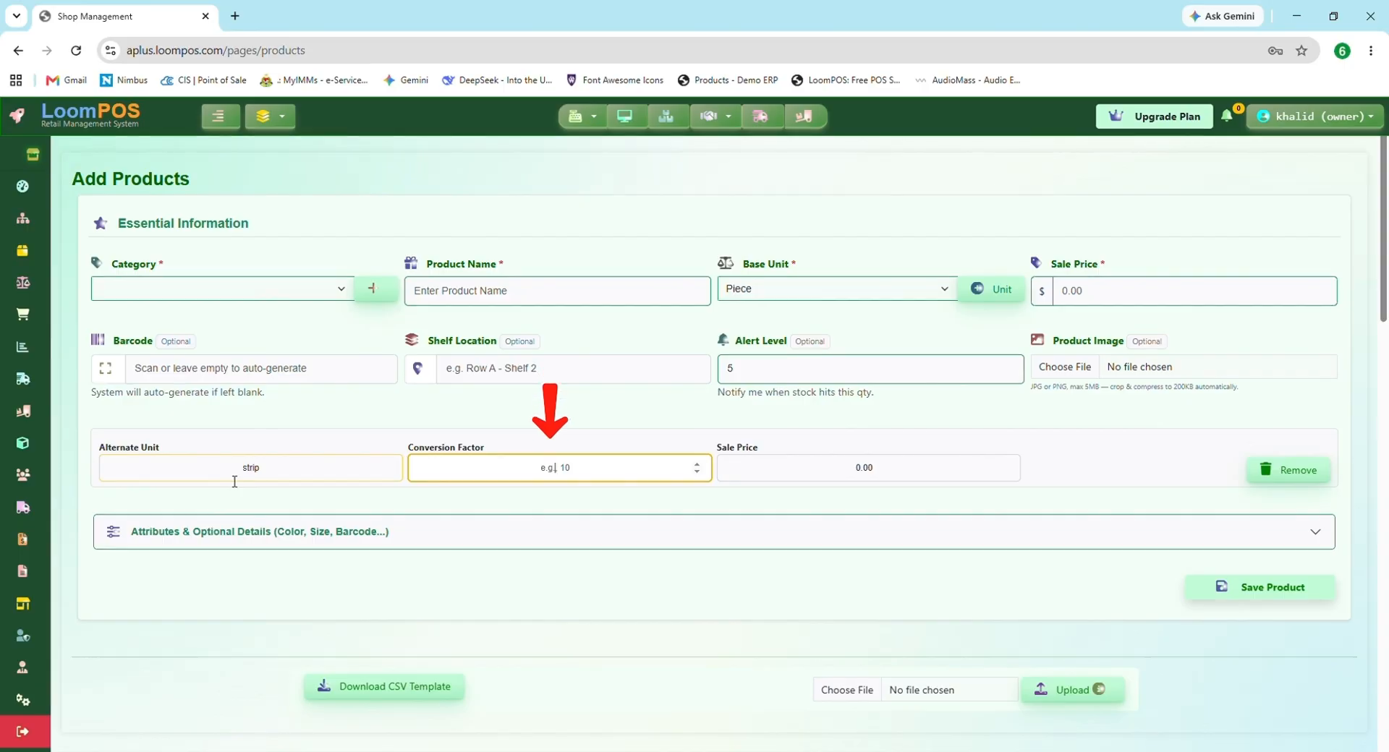
type("10")
key("Tab")
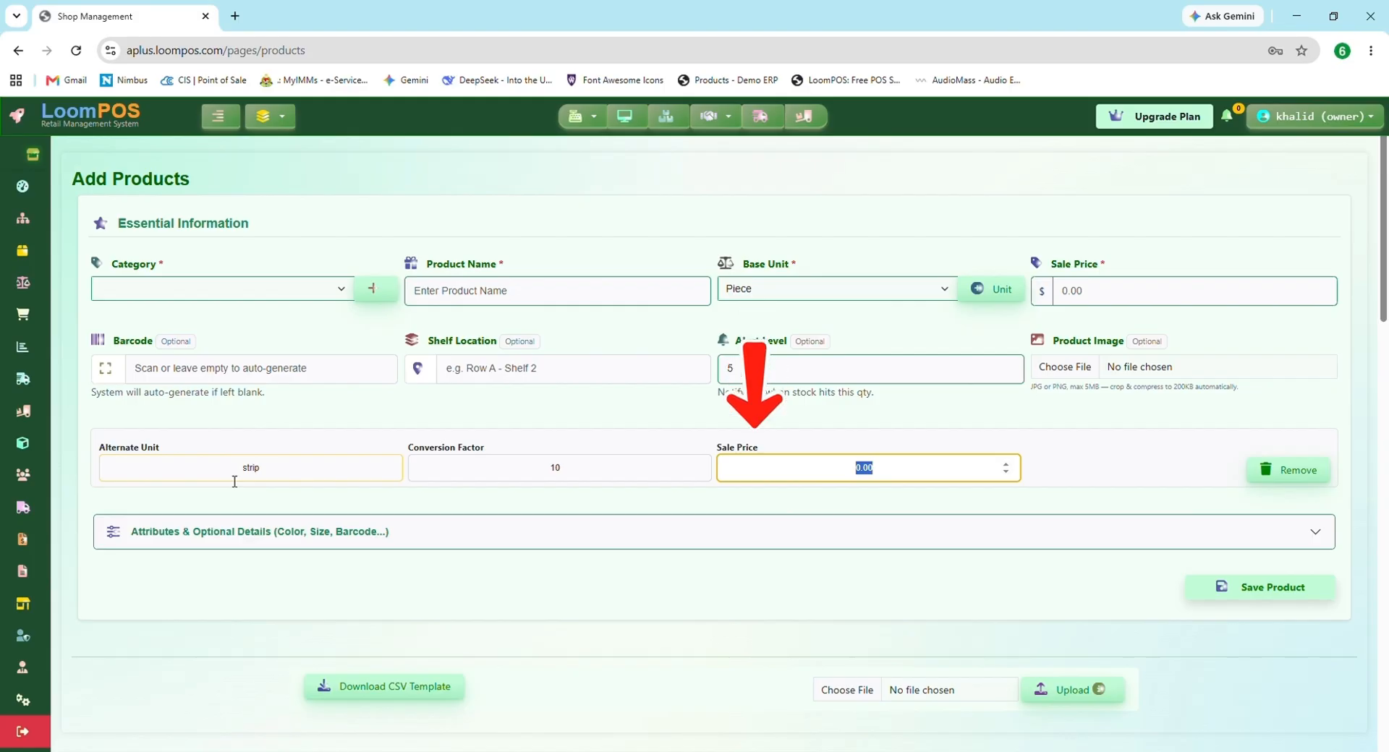
left_click(1119, 304)
type("10")
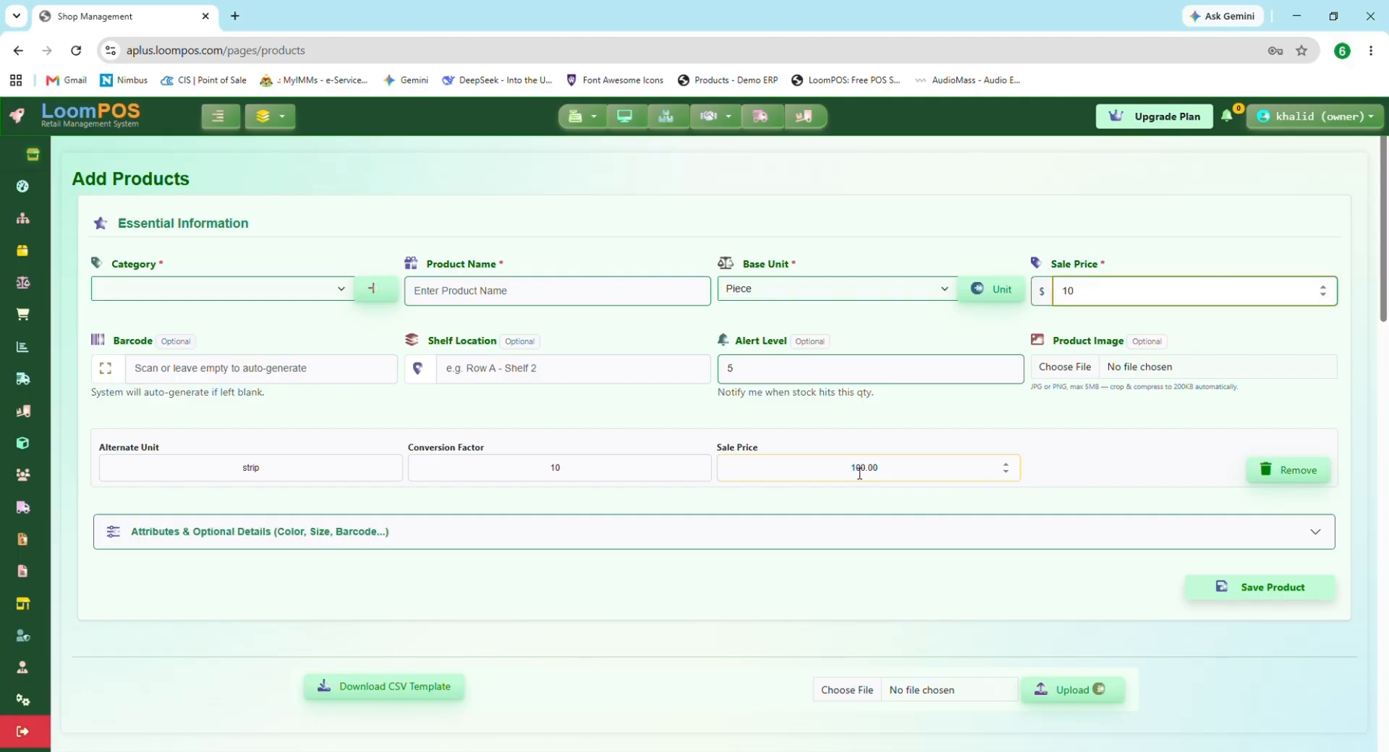
Step: Set the strip unit's sale price to 90
left_click_drag(849, 470, 879, 478)
type("90")
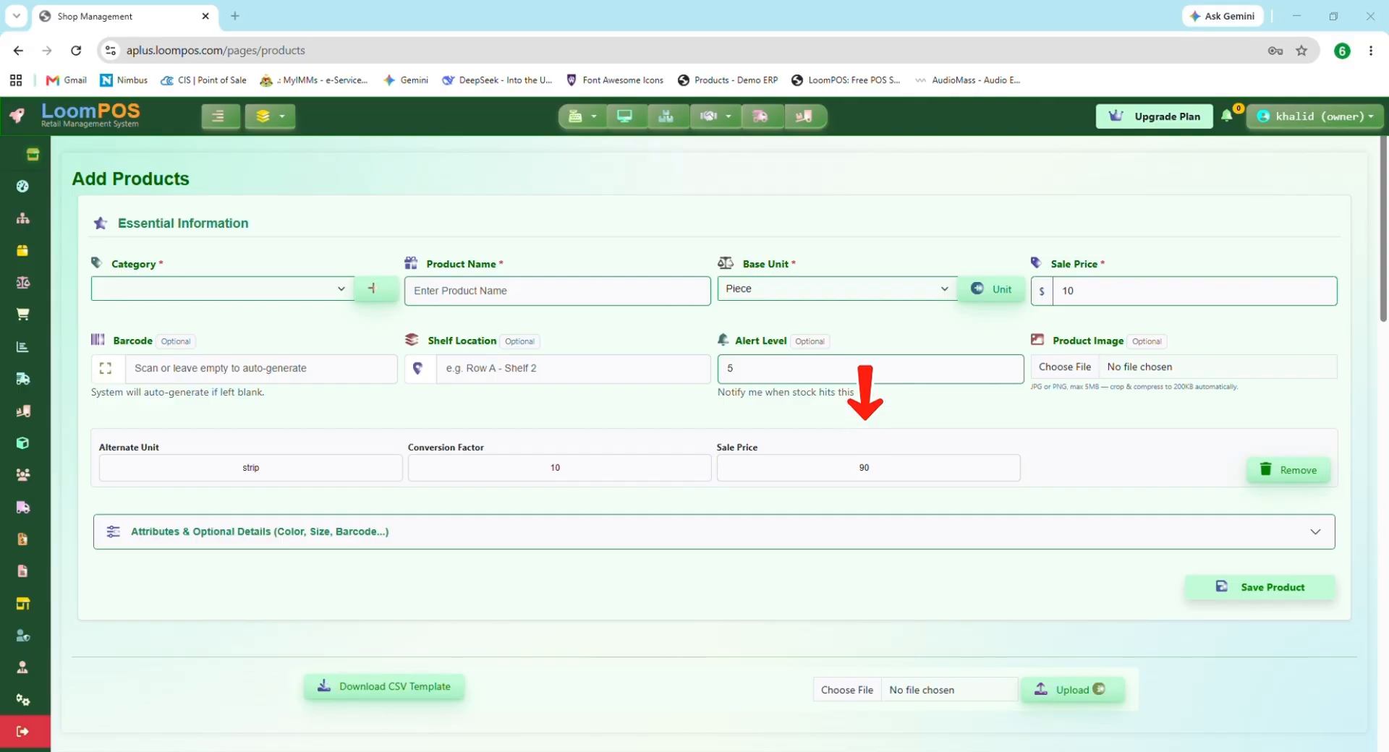
left_click(881, 471)
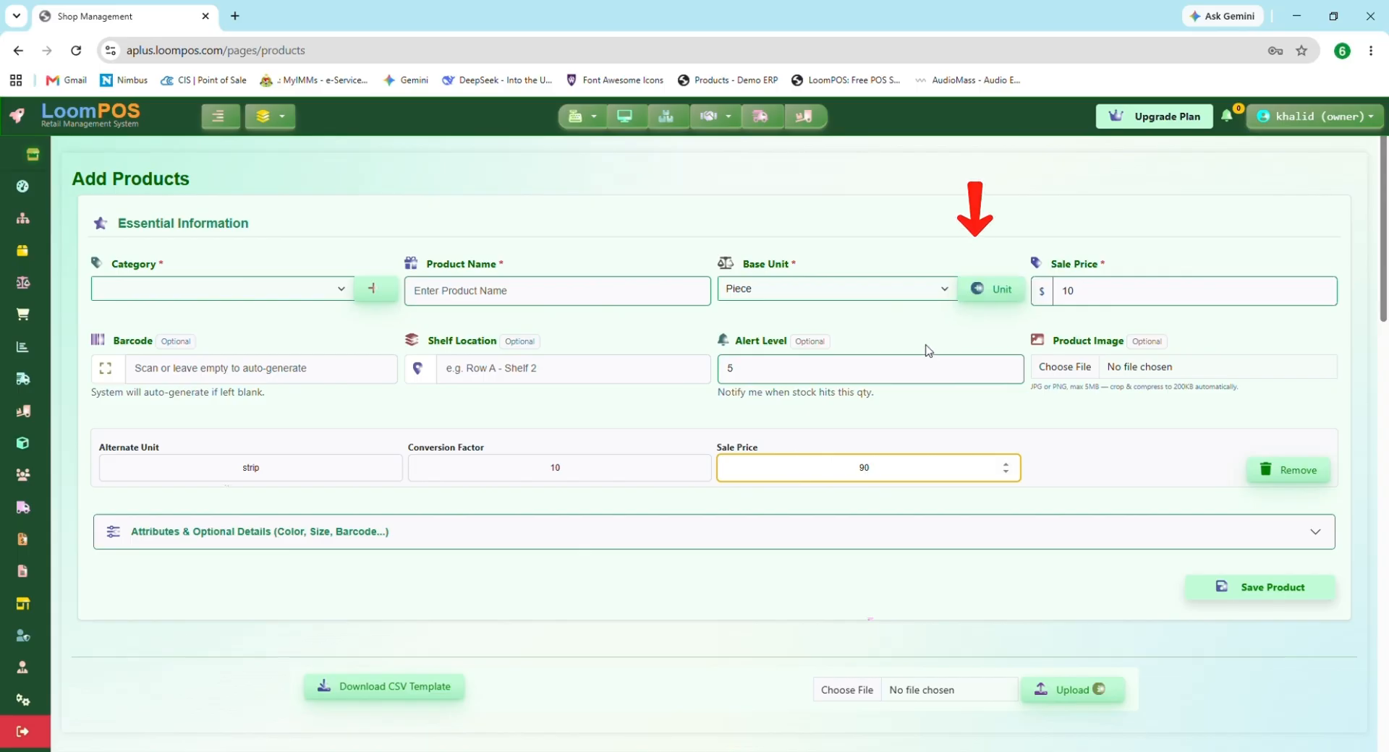
Step: Add a second alternate unit named "Box" with a conversion factor of 100 to the new product
left_click(978, 302)
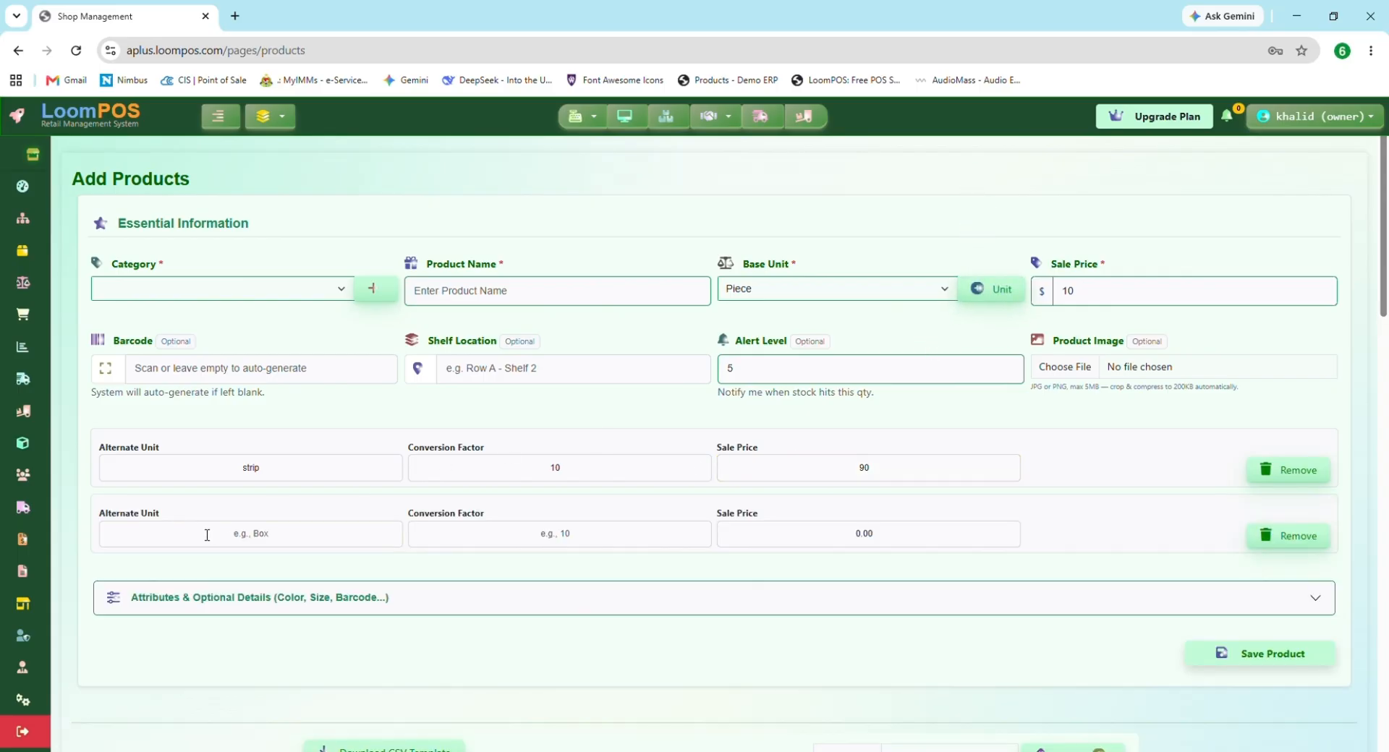
left_click(213, 537)
type("Box")
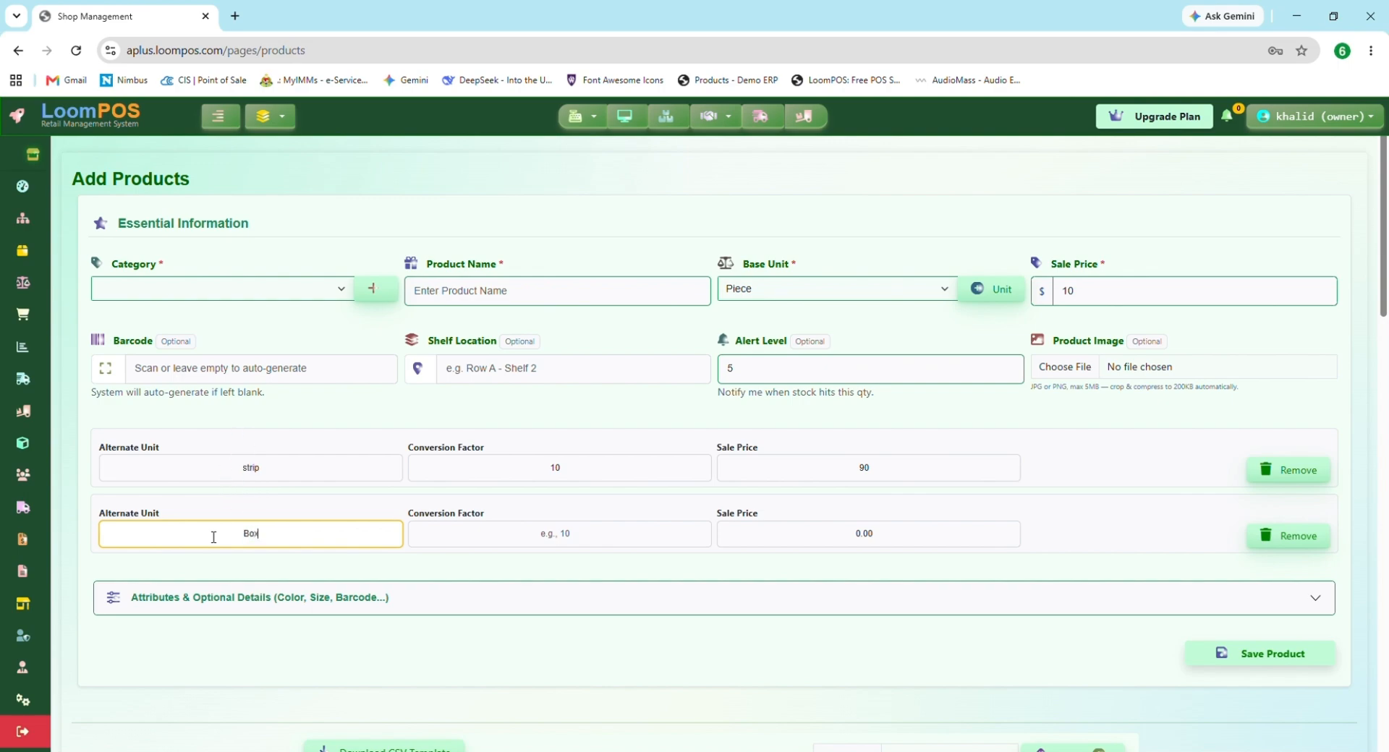
key("Tab")
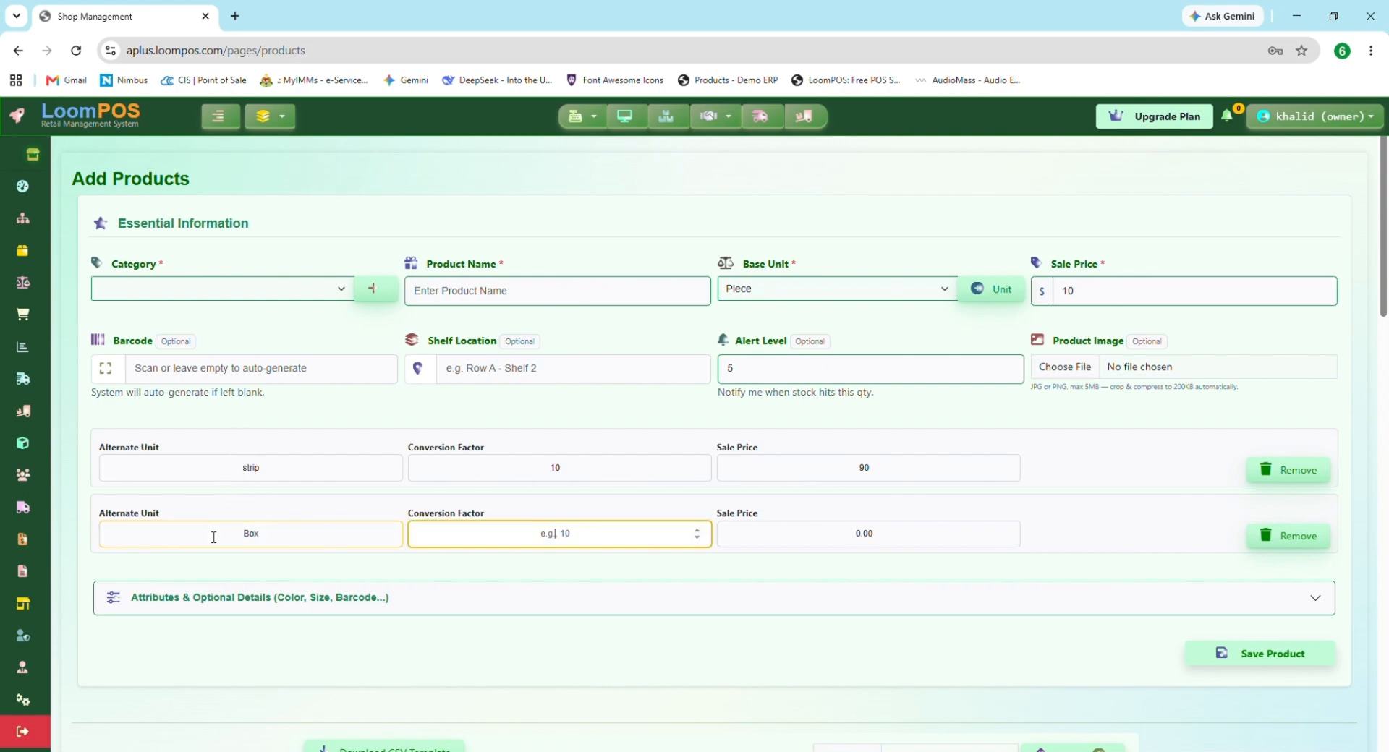
type("100")
left_click(839, 539)
left_click(835, 563)
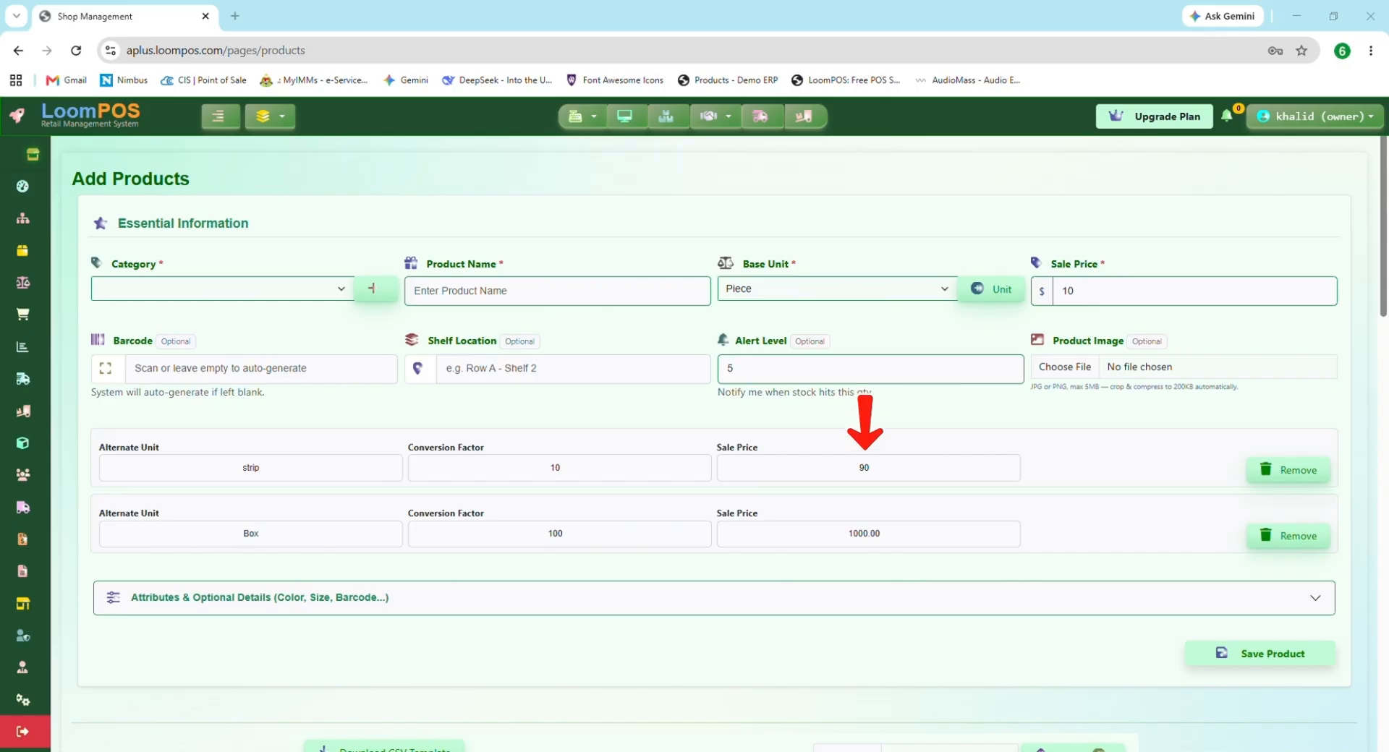
left_click(850, 533)
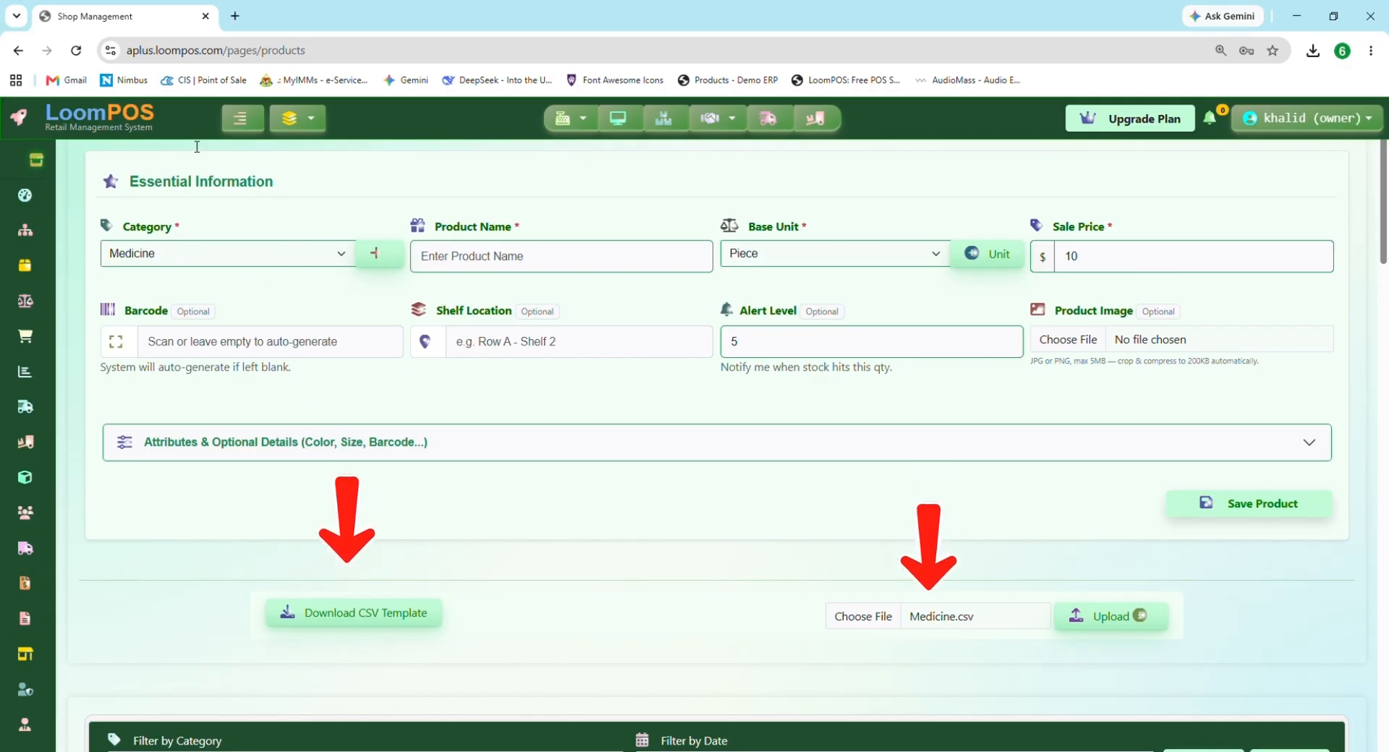
Step: Reload the products page and examine the shelf, pricing and unit details in the product list
left_click(77, 51)
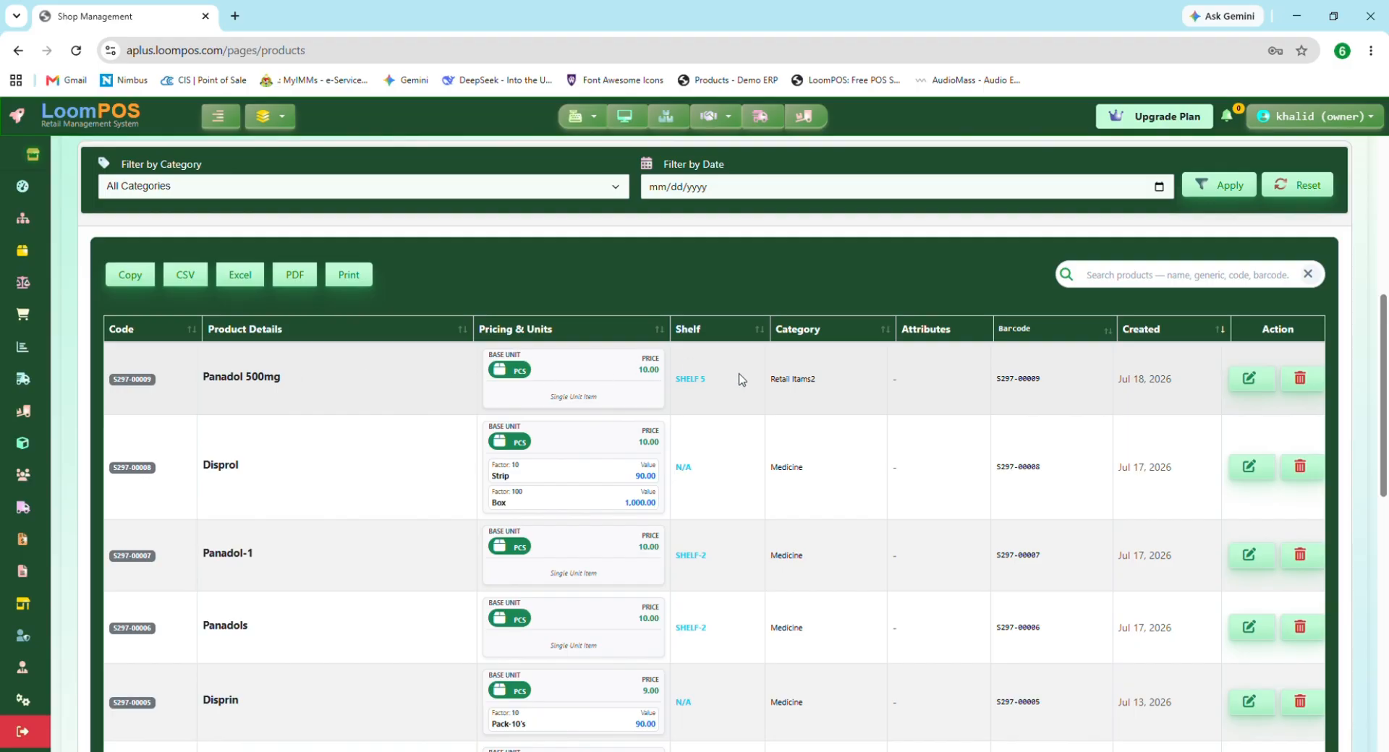
left_click_drag(677, 386, 713, 383)
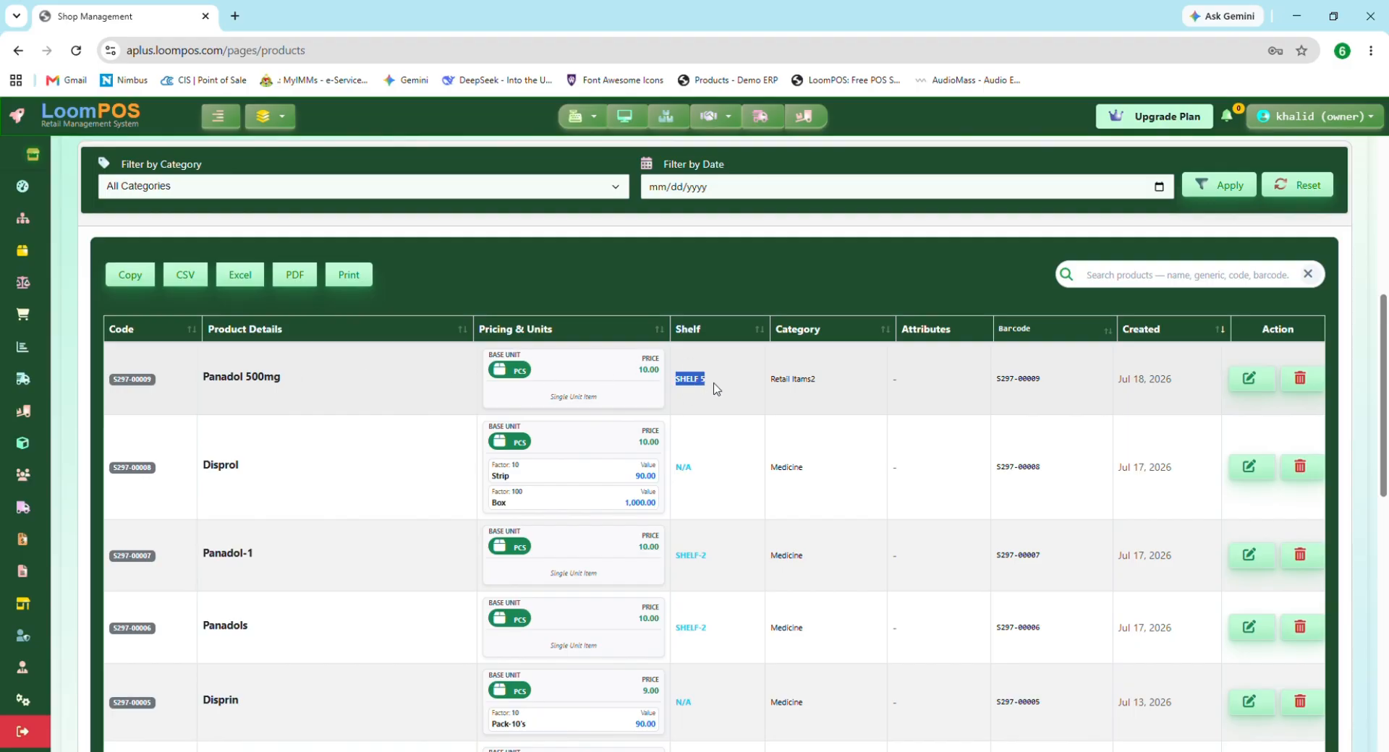
left_click(826, 385)
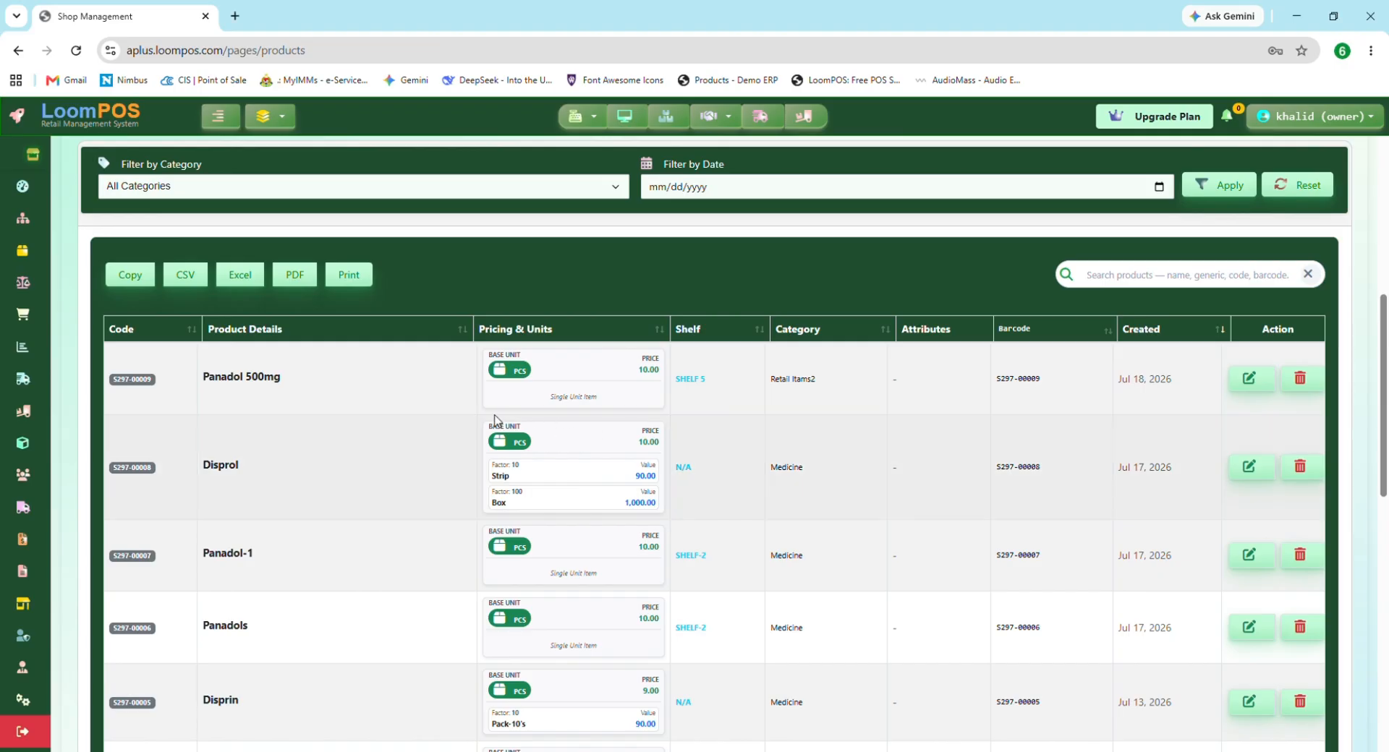
left_click_drag(474, 412, 479, 485)
left_click(482, 486)
key("alt+Tab")
Step: Search the product list for "panado", then clear the search
left_click(1101, 279)
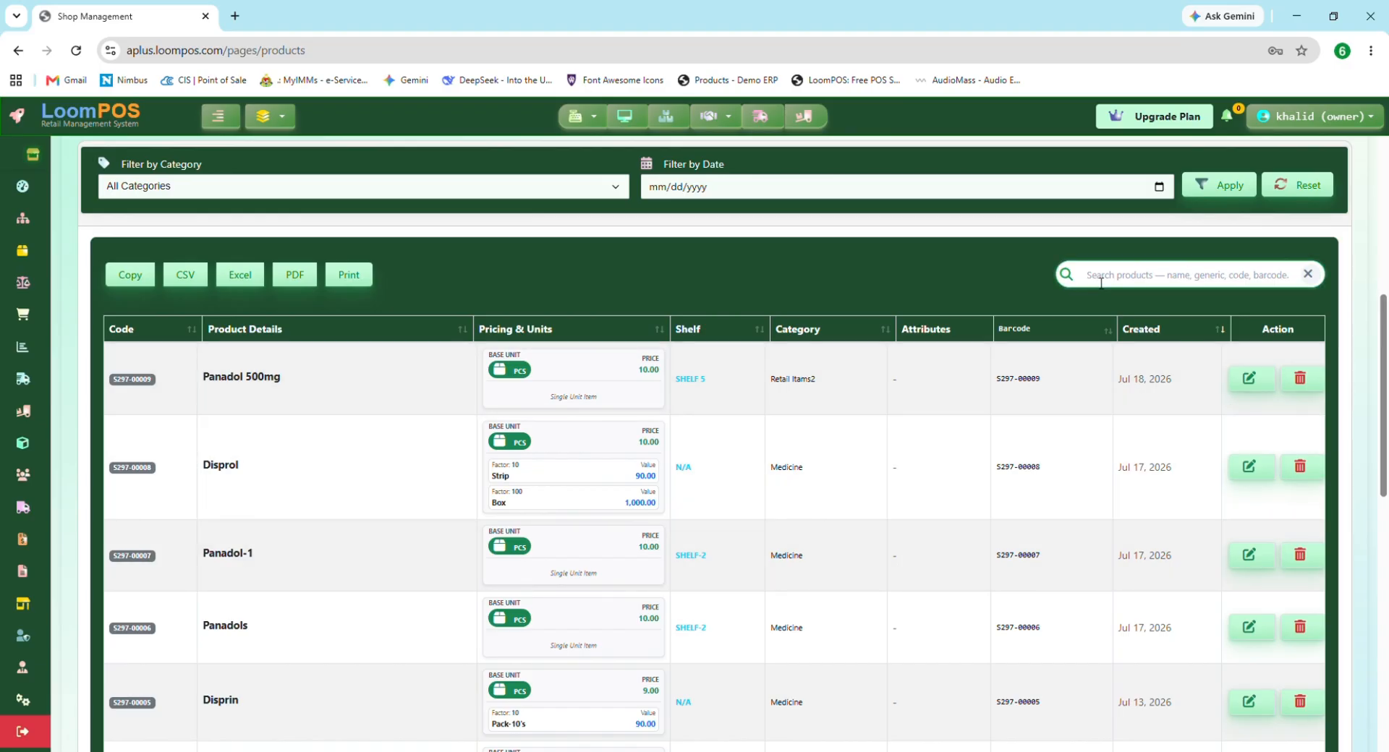
type("pa")
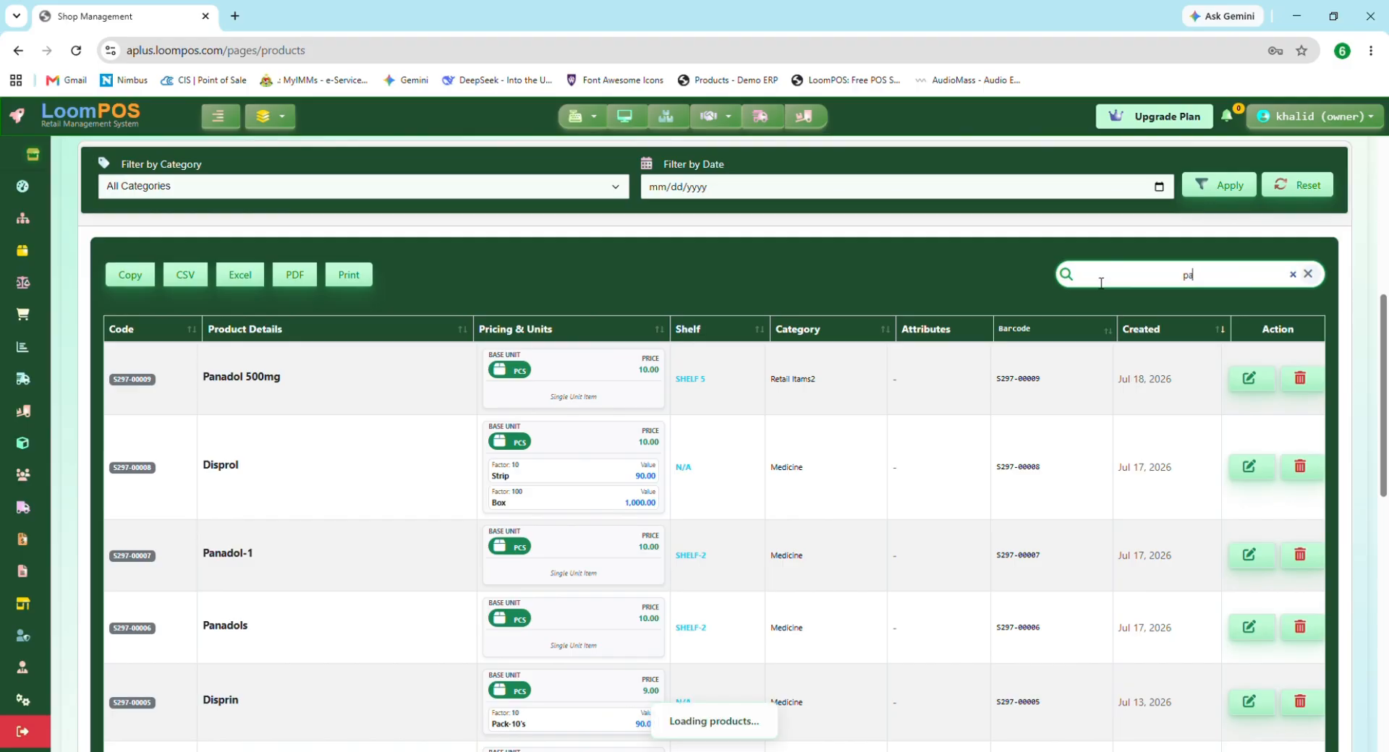
type("nado")
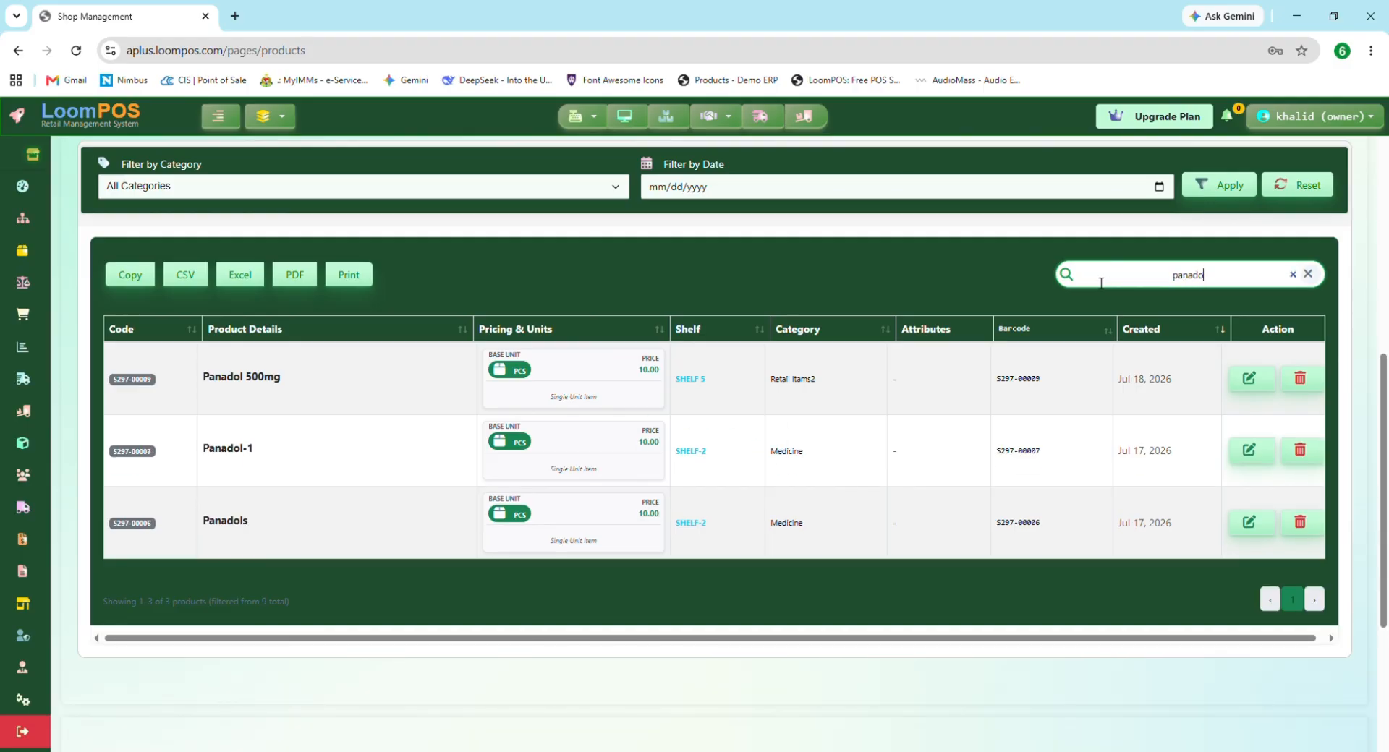
key("BackSpace")
key("BackSpace")
key("BackSpace")
key("BackSpace")
key("BackSpace")
key("BackSpace")
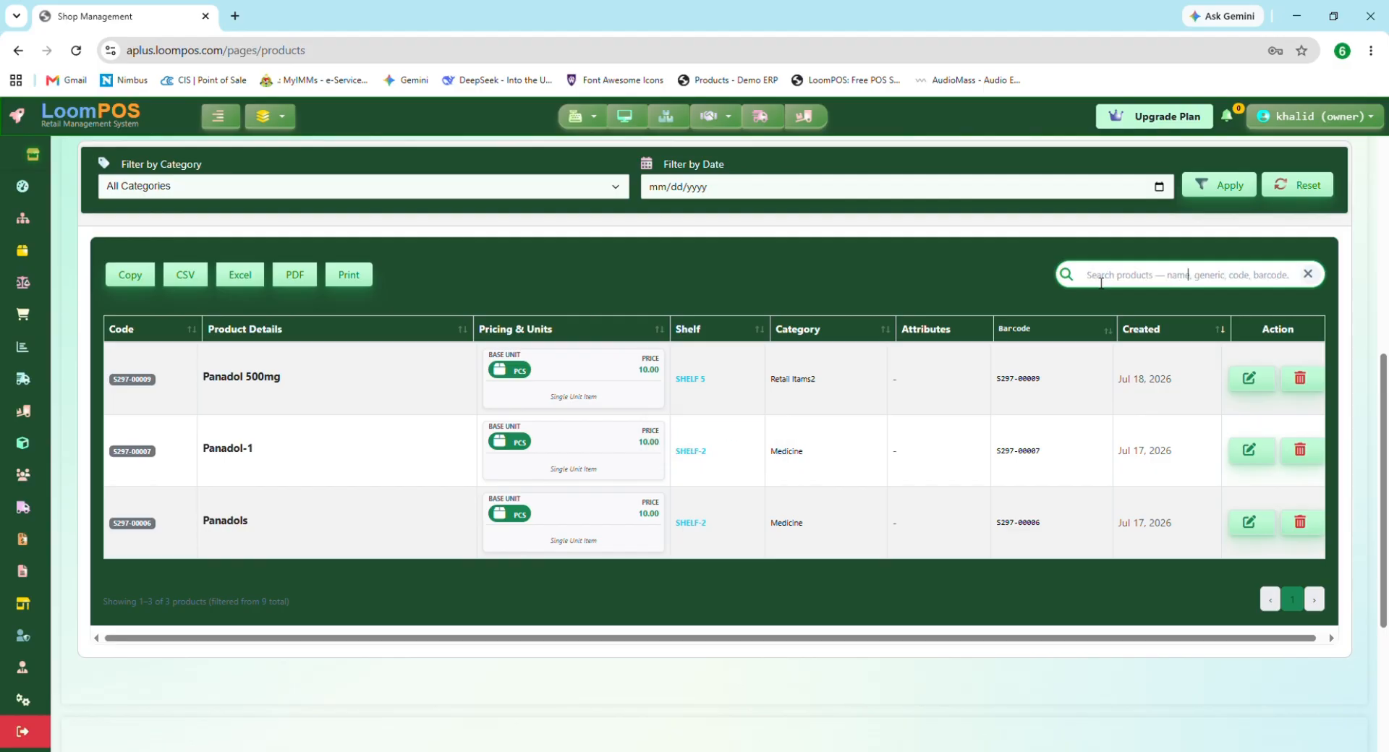
Step: Narrow the product list by searching for "disprin", then clear the search term
type("dispr")
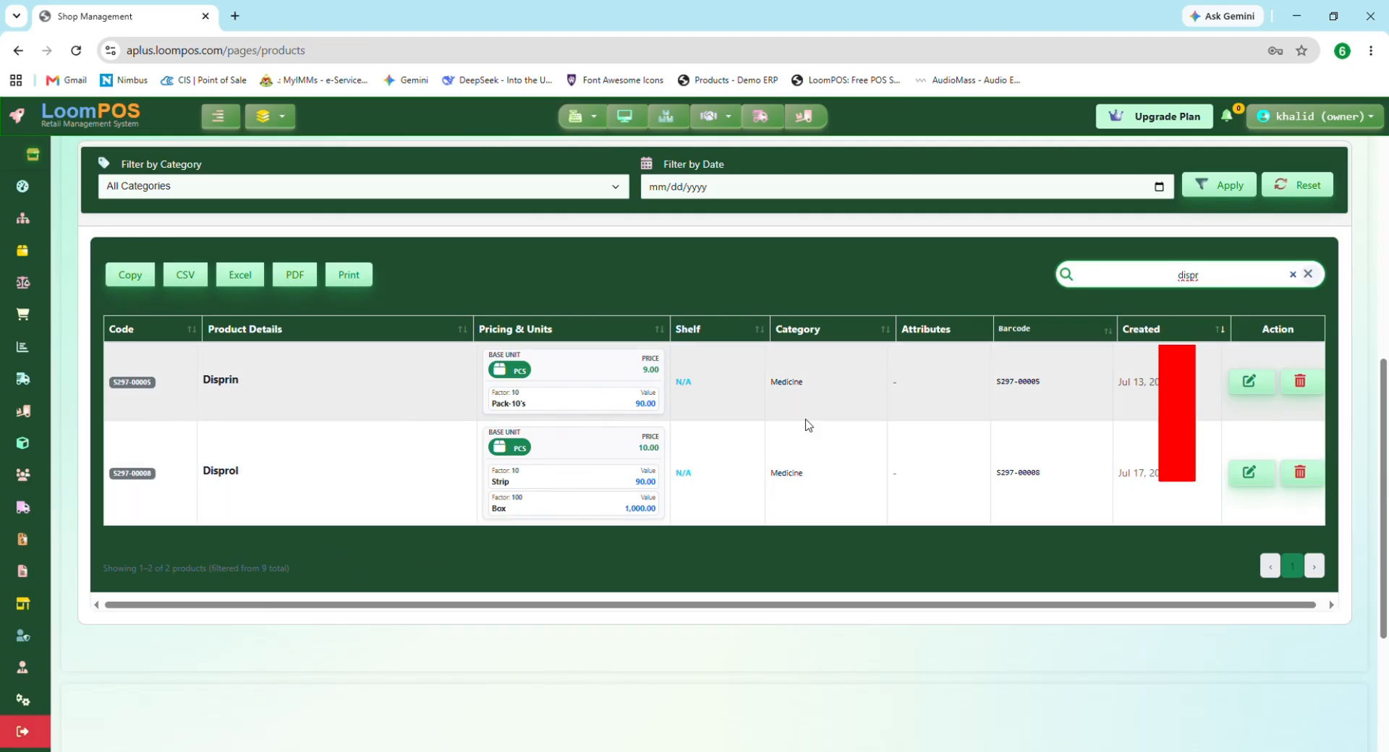
type("in")
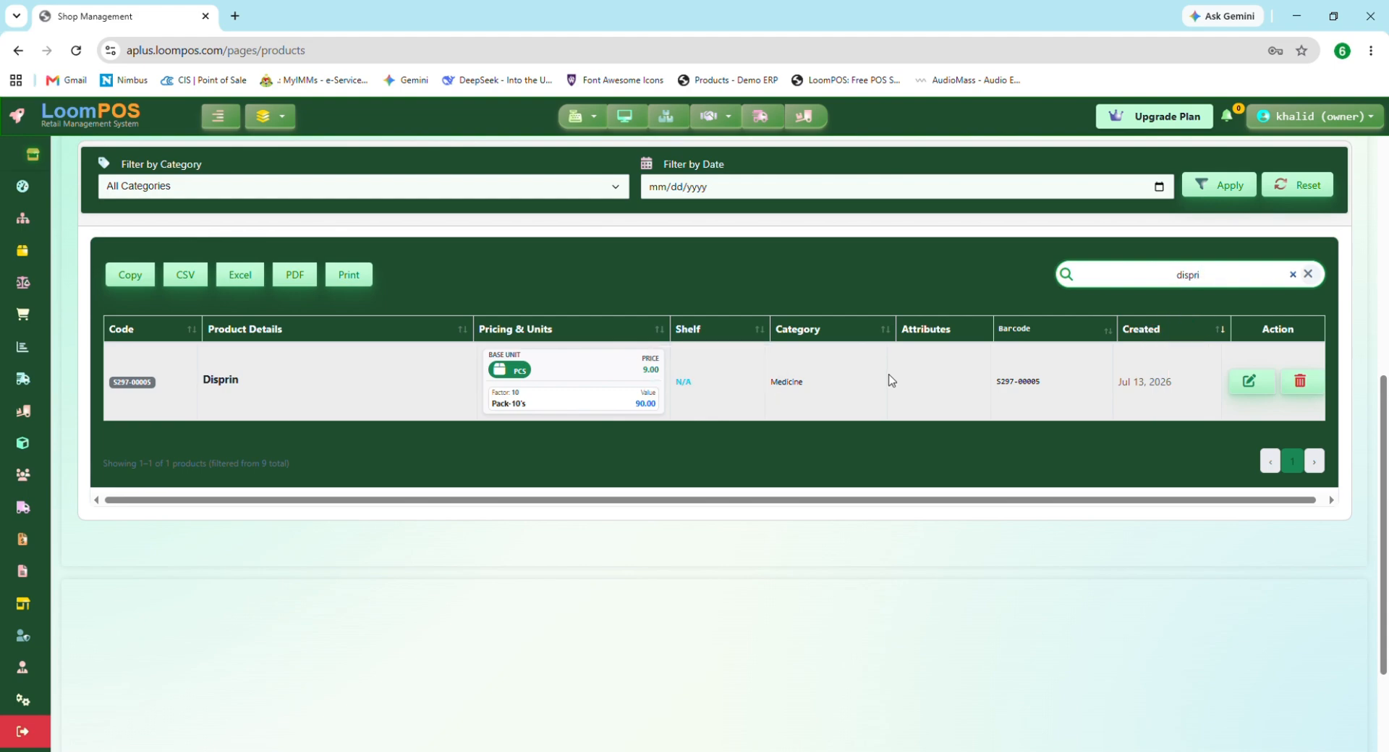
key("BackSpace")
key("BackSpace")
key("BackSpace")
key("BackSpace")
key("BackSpace")
key("BackSpace")
key("BackSpace")
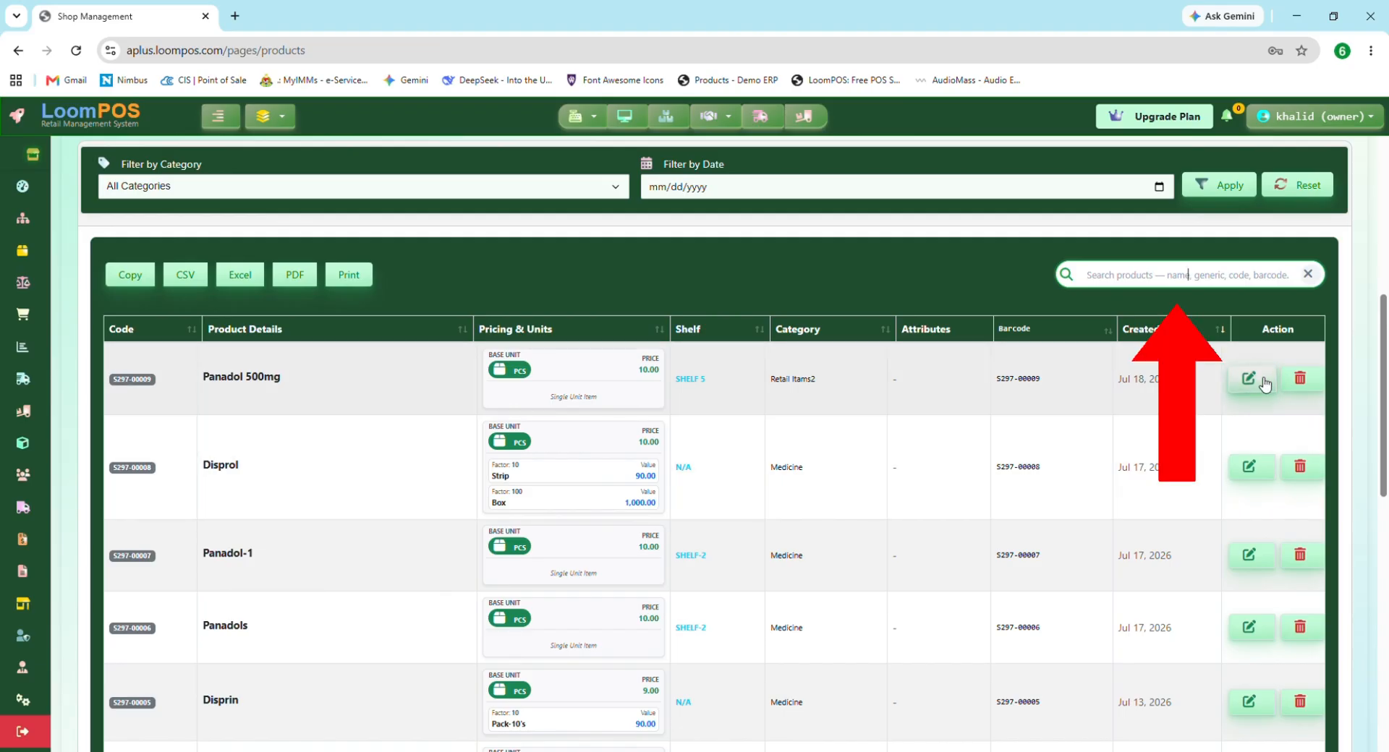
Step: Find the product "disprin", open it for editing and expand its optional attributes
type("disprin")
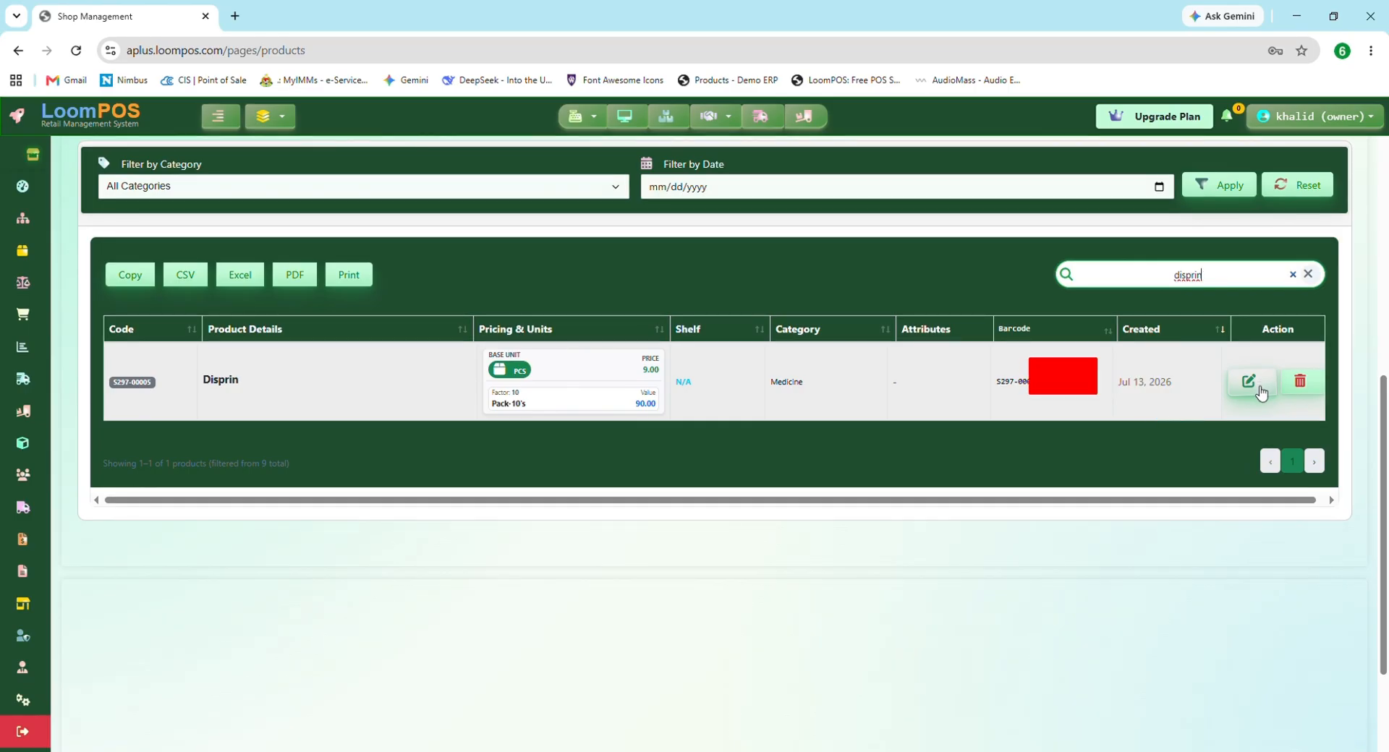
left_click(1257, 389)
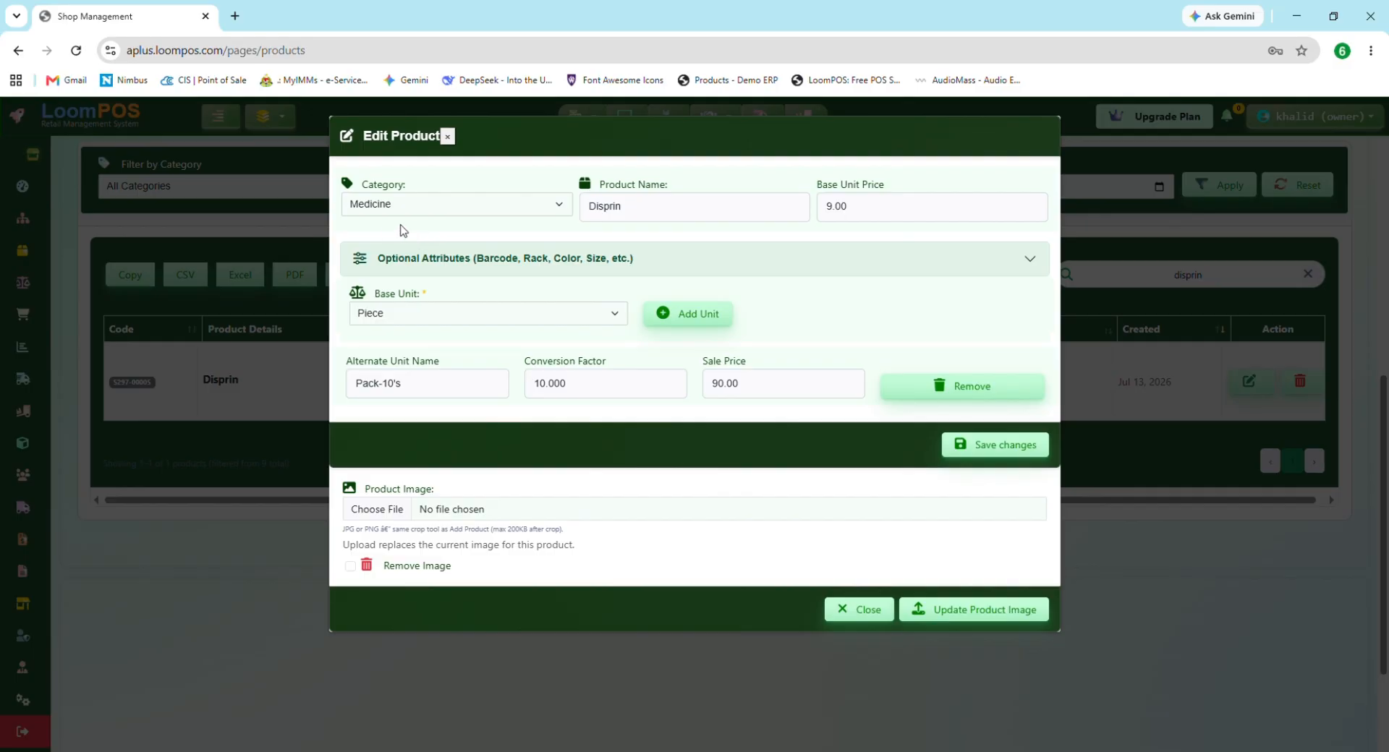
left_click(796, 265)
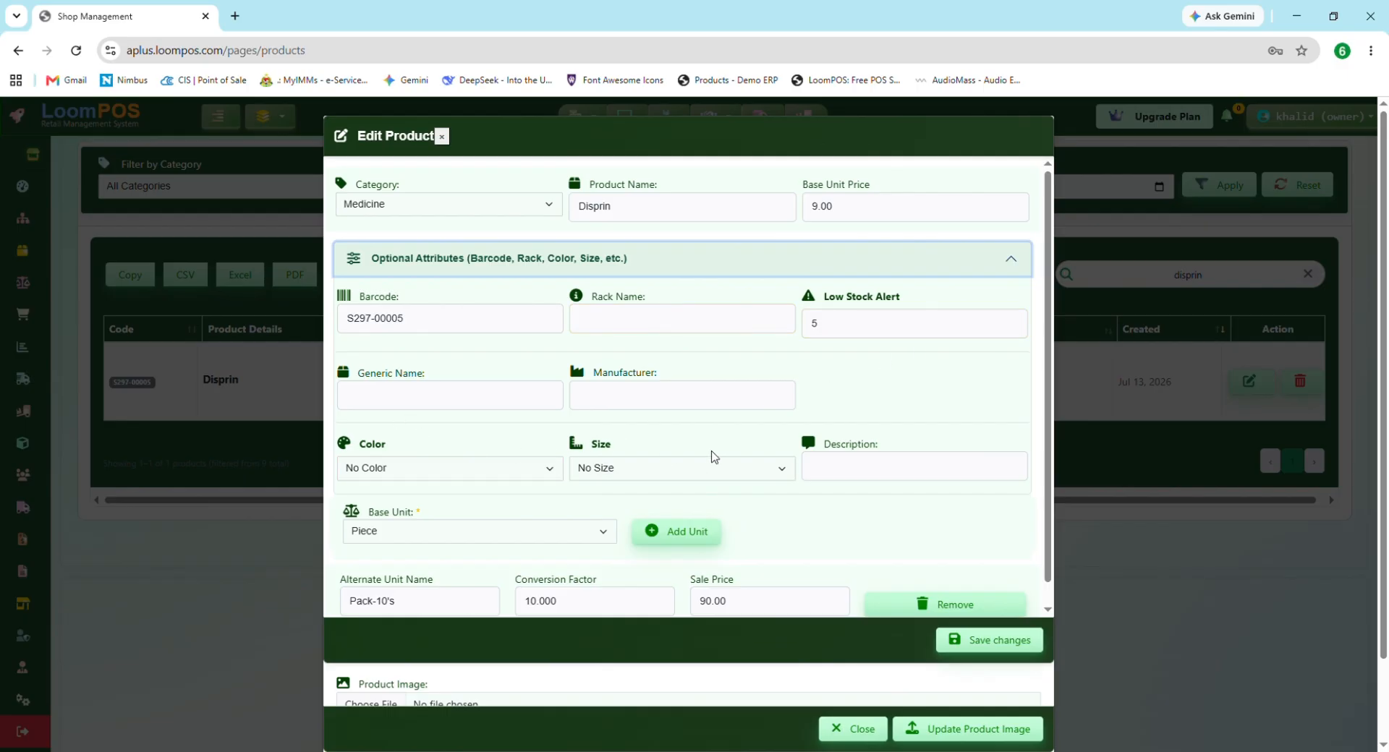
scroll(712, 458, "down", 1)
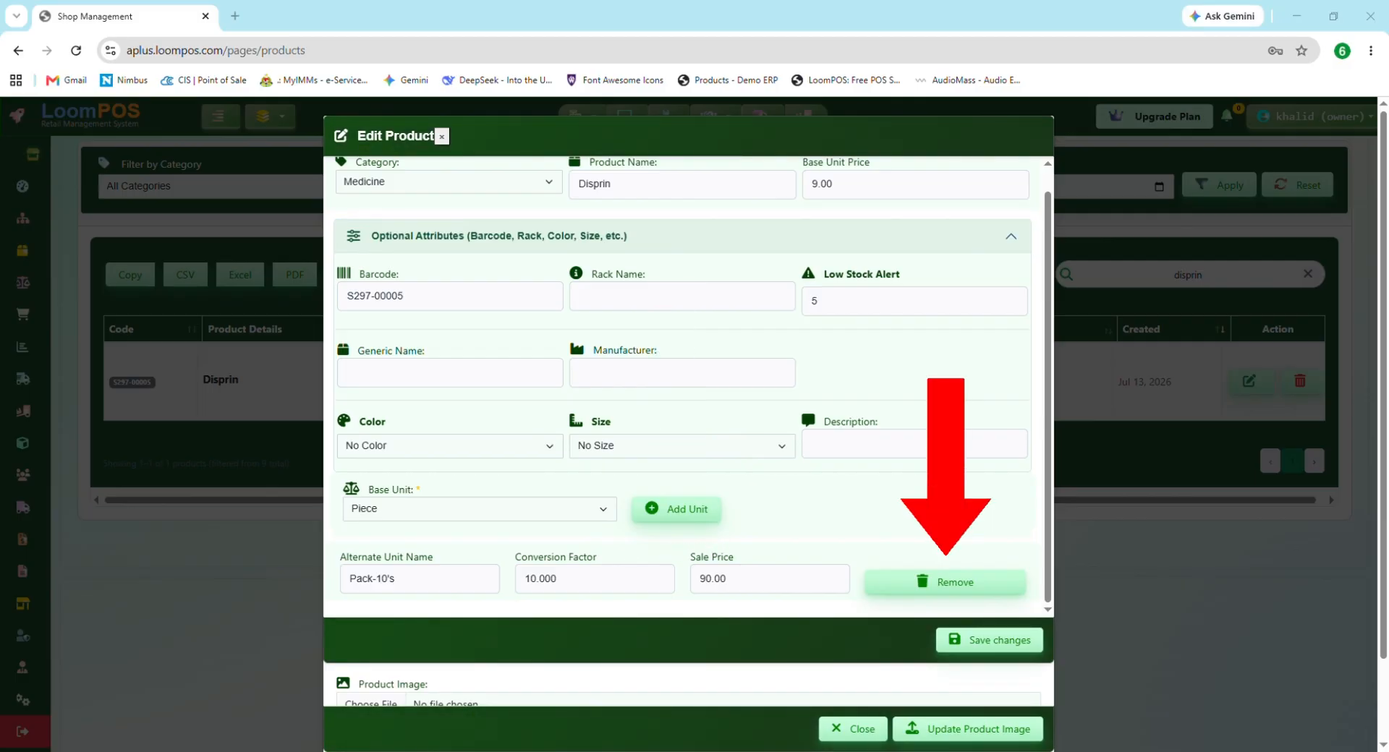
Step: Add an alternate unit named "Box" to Disprin with conversion factor 100 and sale price 1000
left_click(712, 506)
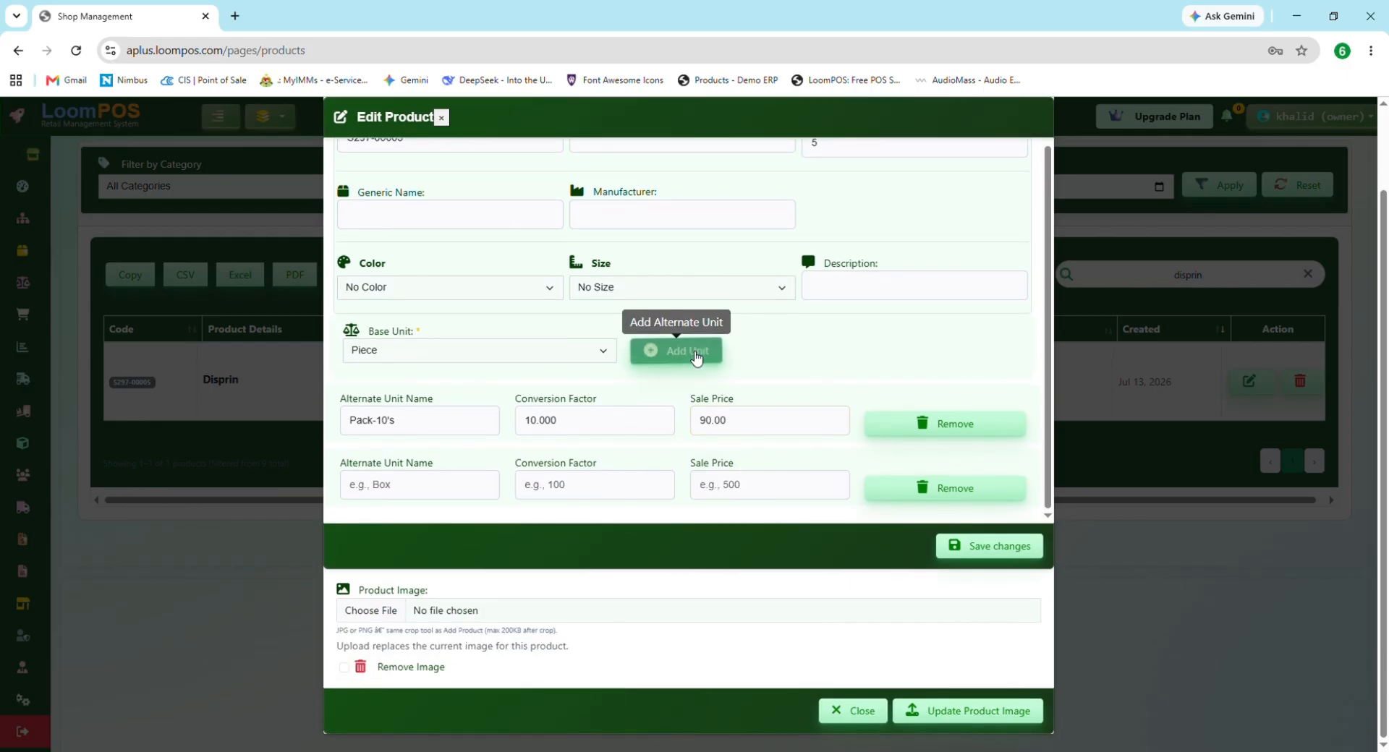
left_click(696, 479)
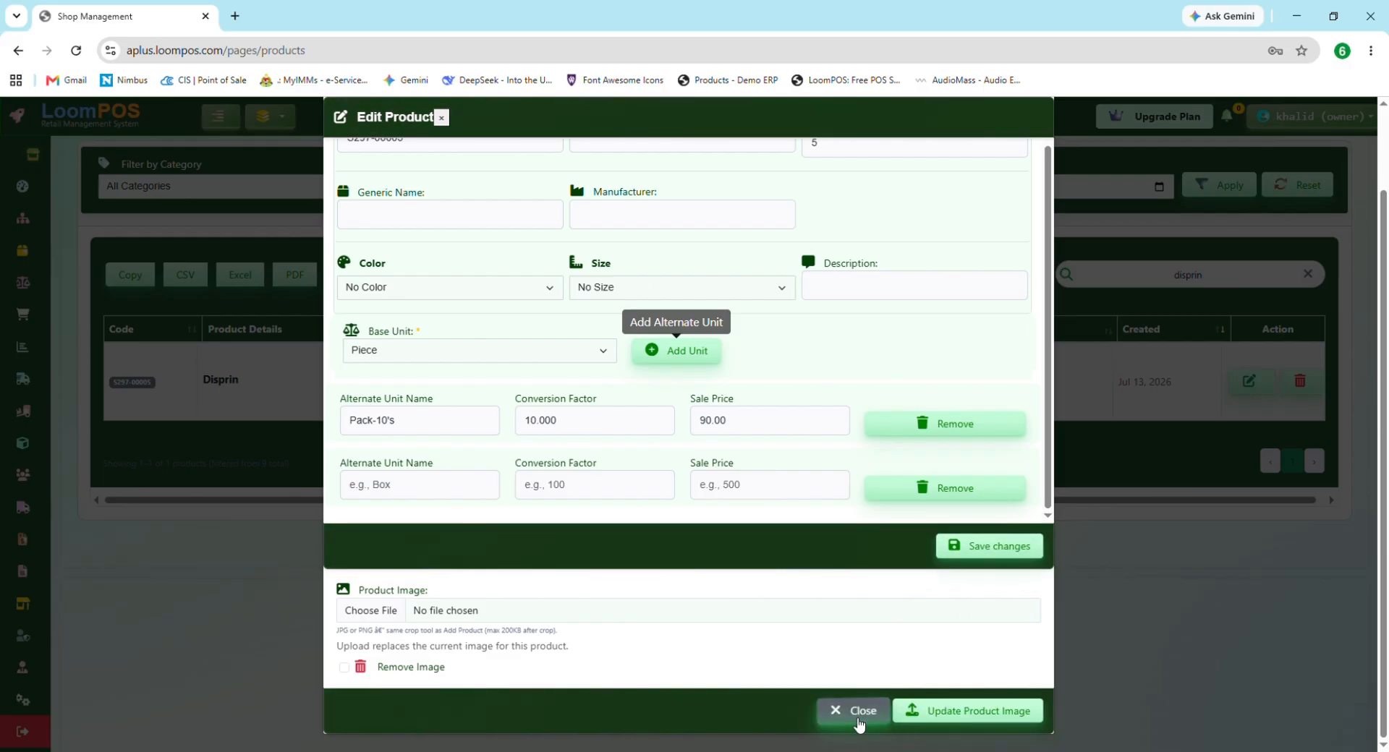
left_click(667, 481)
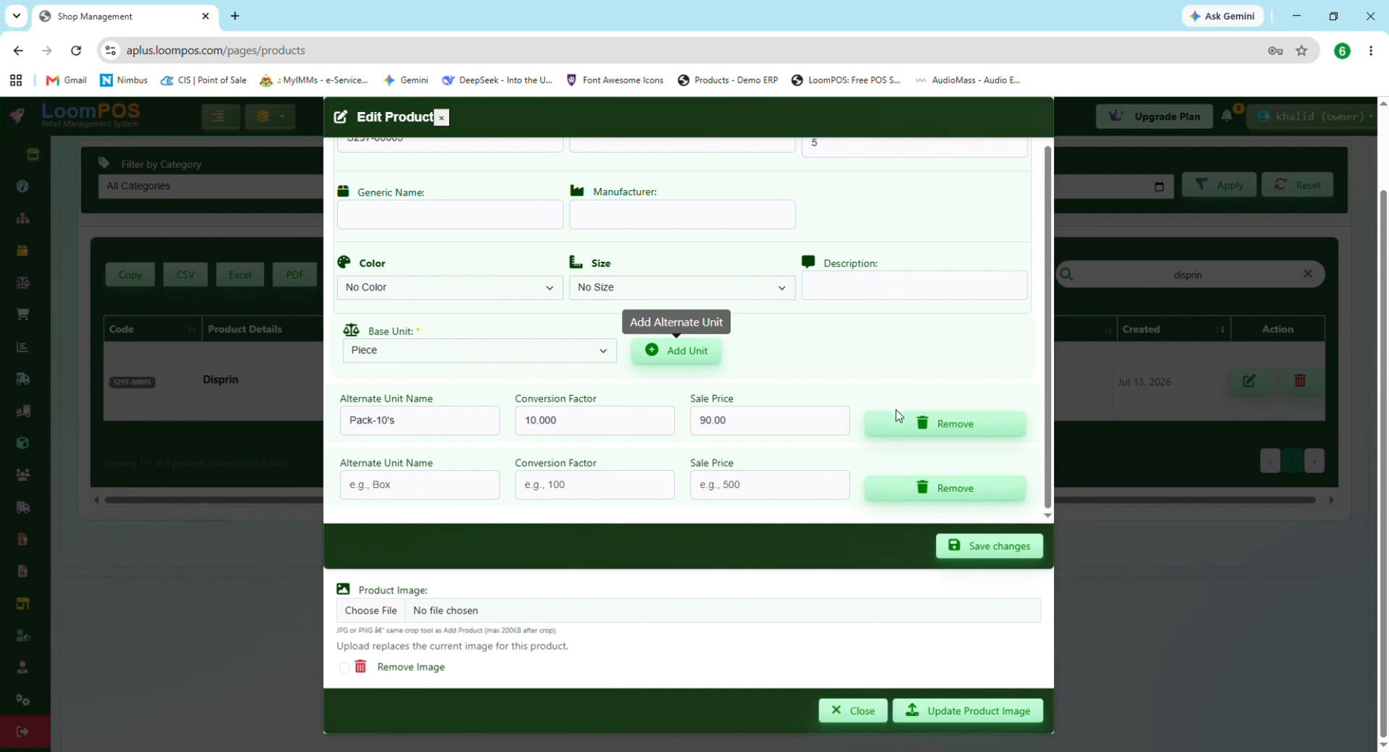
left_click(408, 496)
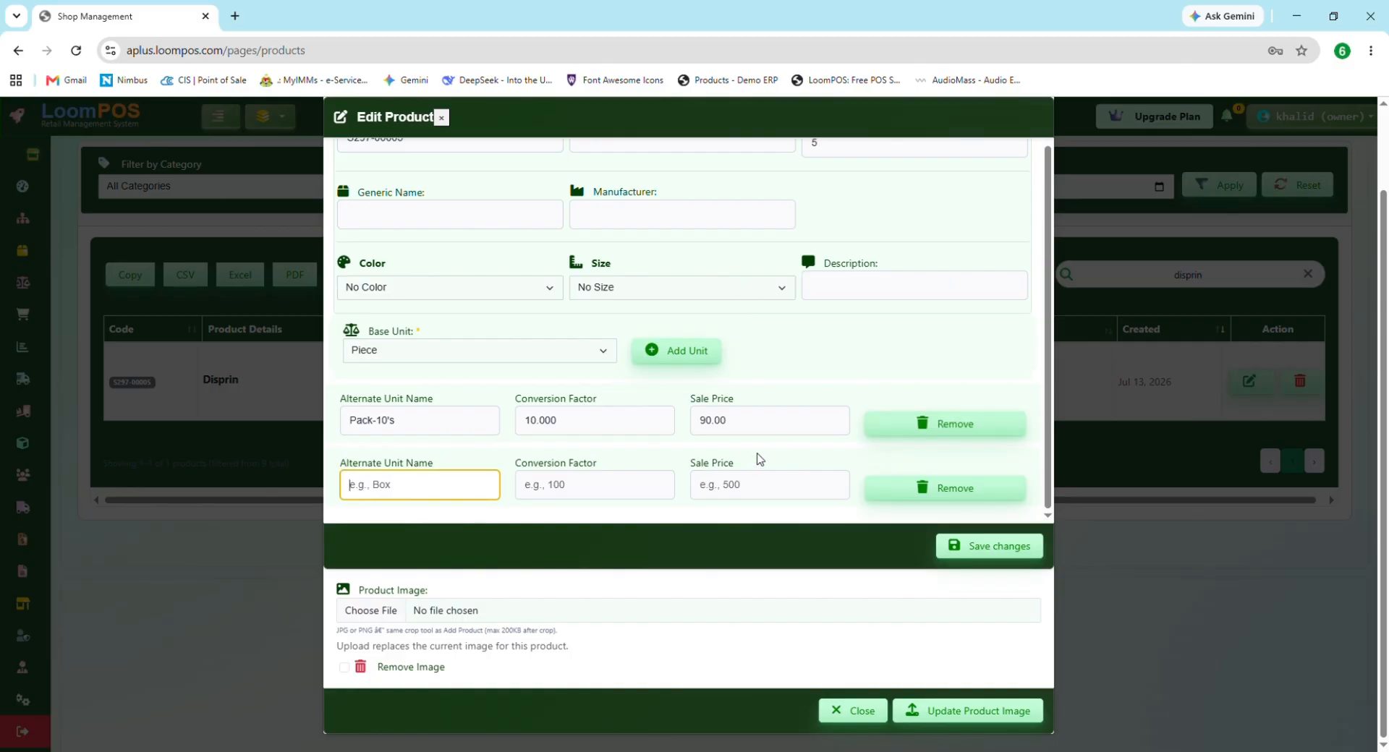
type("Box")
key("Tab")
type("1")
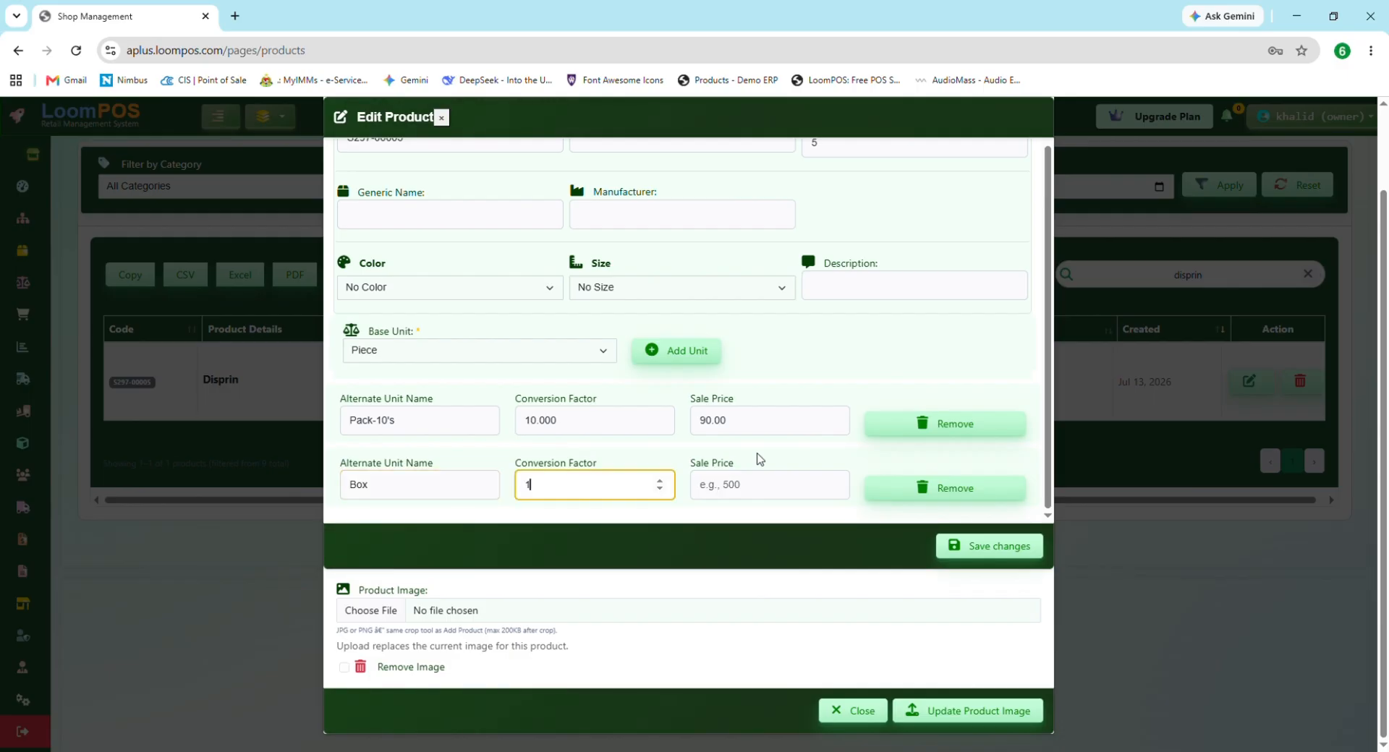
key("Tab")
type("1")
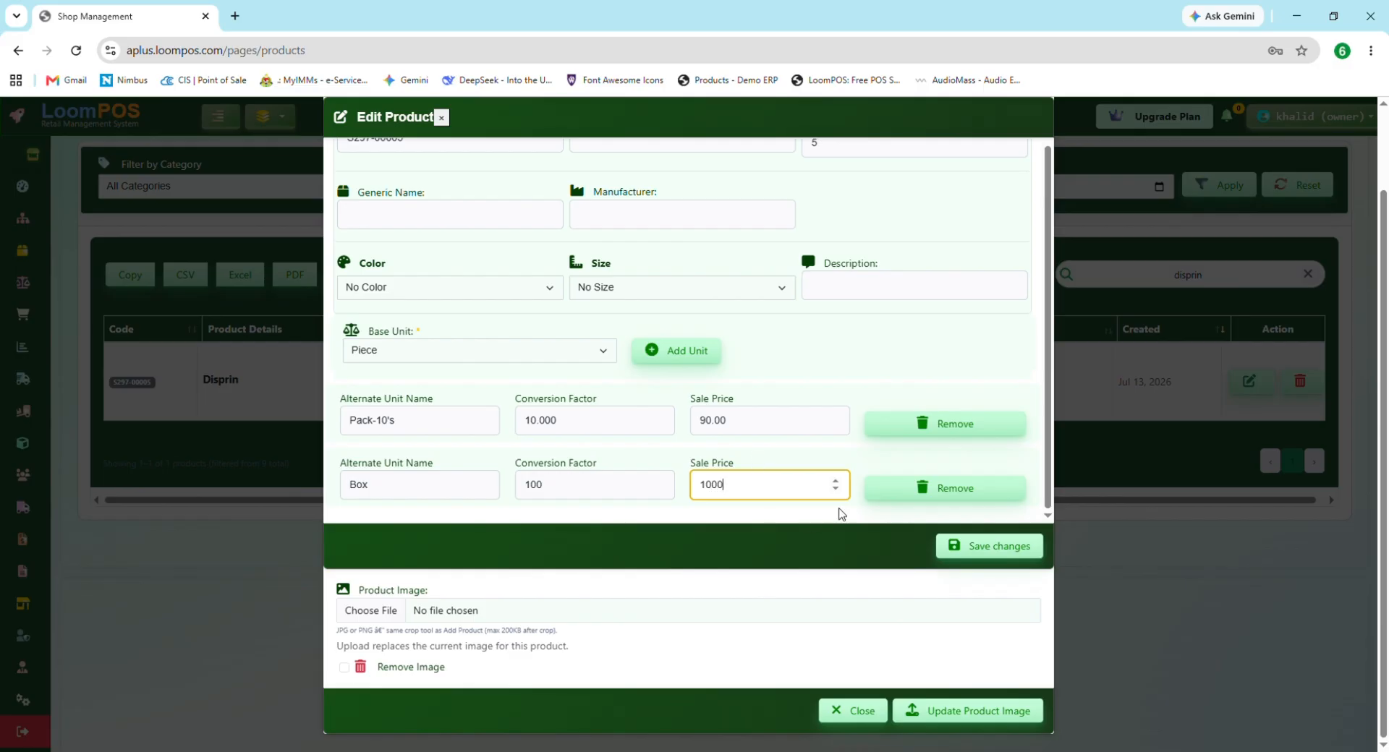
Step: Try to remove the Pack-10's and Box alternate units from Disprin and save the changes
left_click(942, 430)
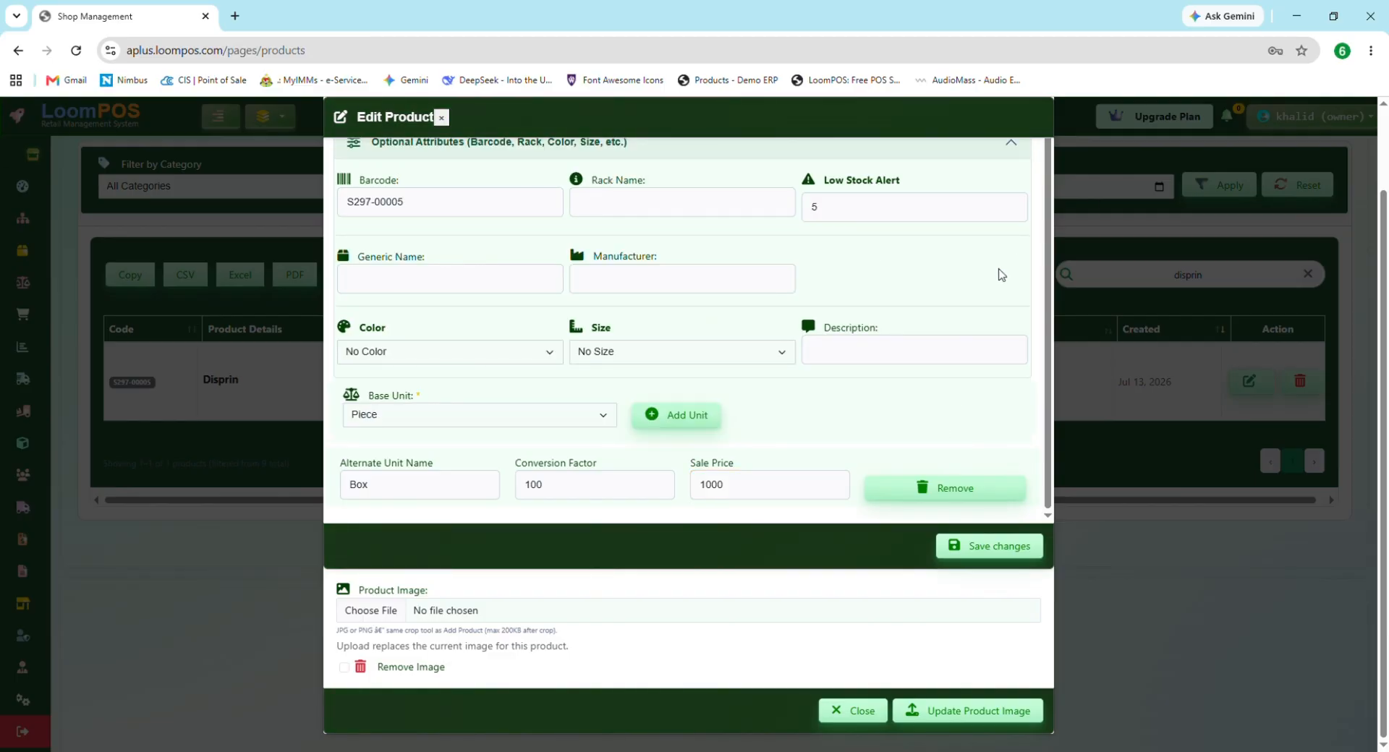
scroll(958, 384, "up", 3)
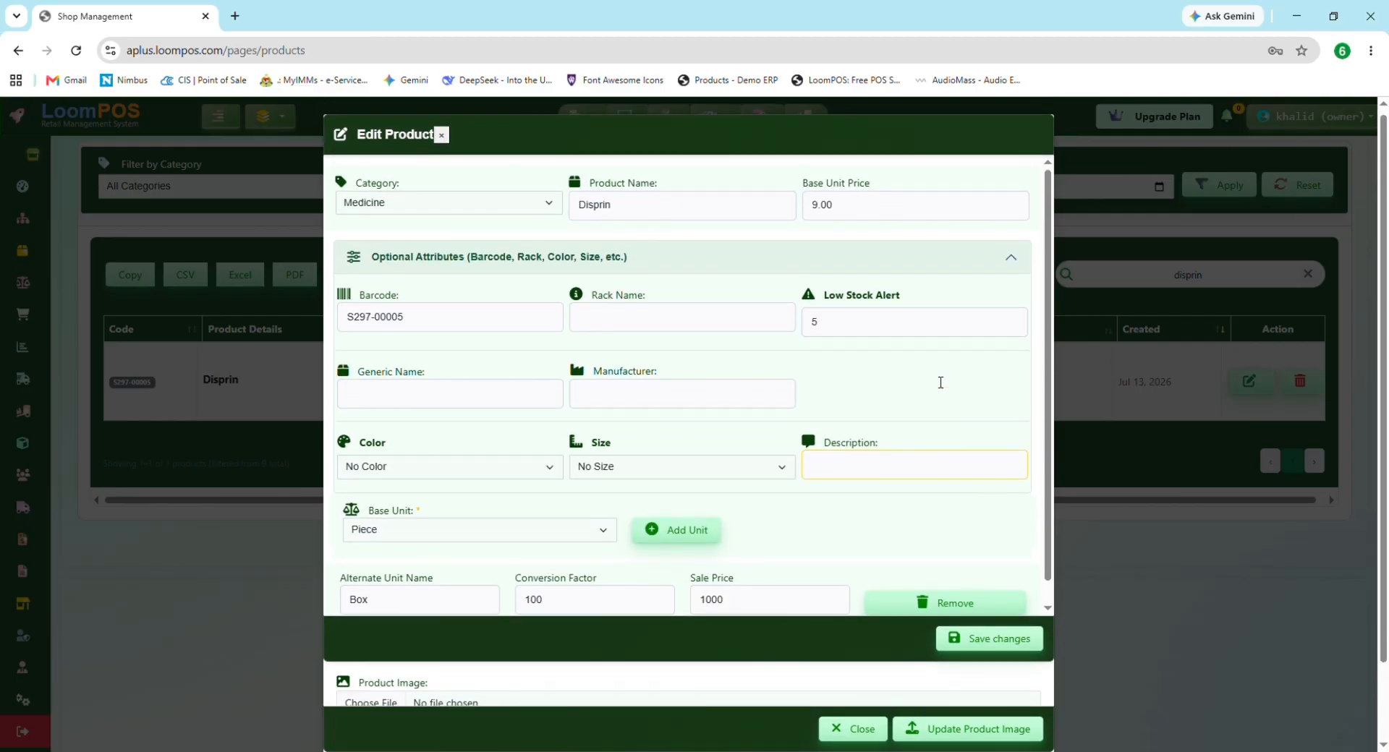
scroll(940, 383, "down", 4)
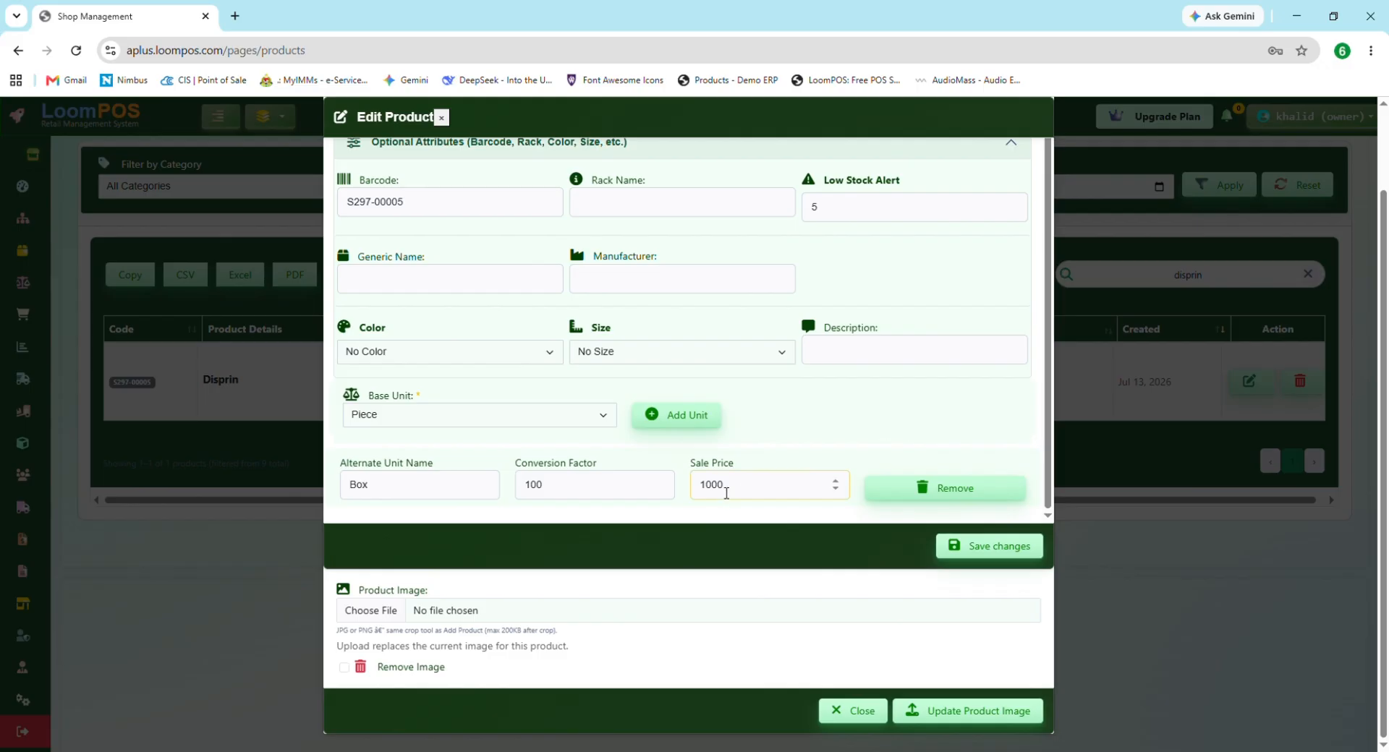
left_click(954, 489)
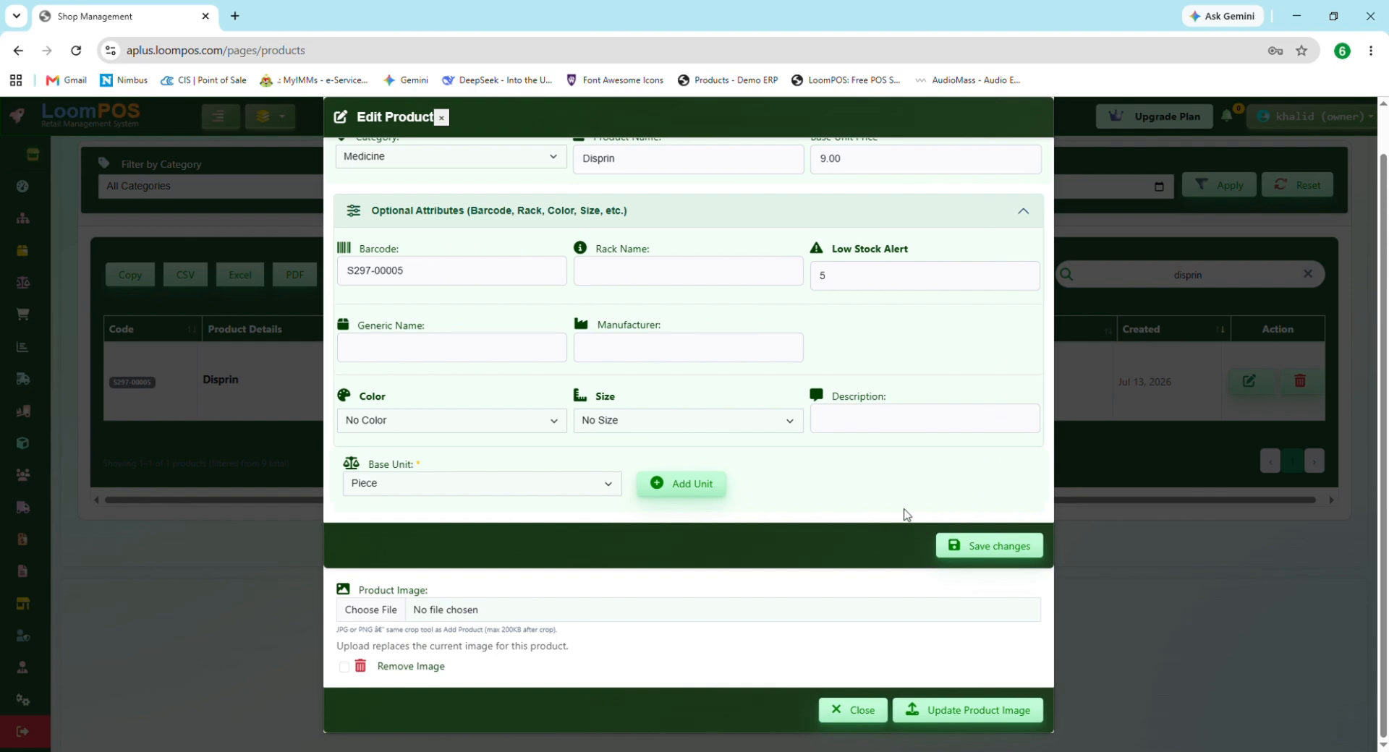
left_click(1008, 552)
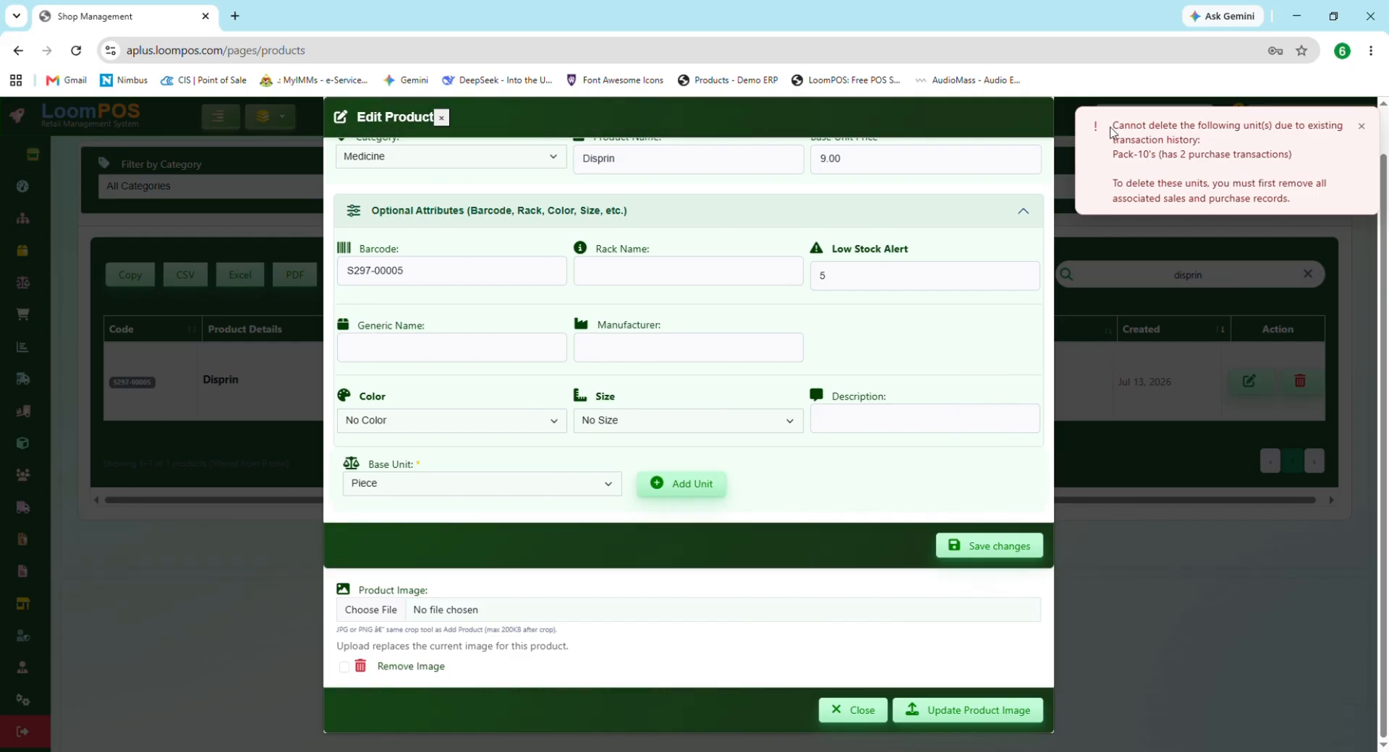
left_click_drag(1112, 131, 1319, 165)
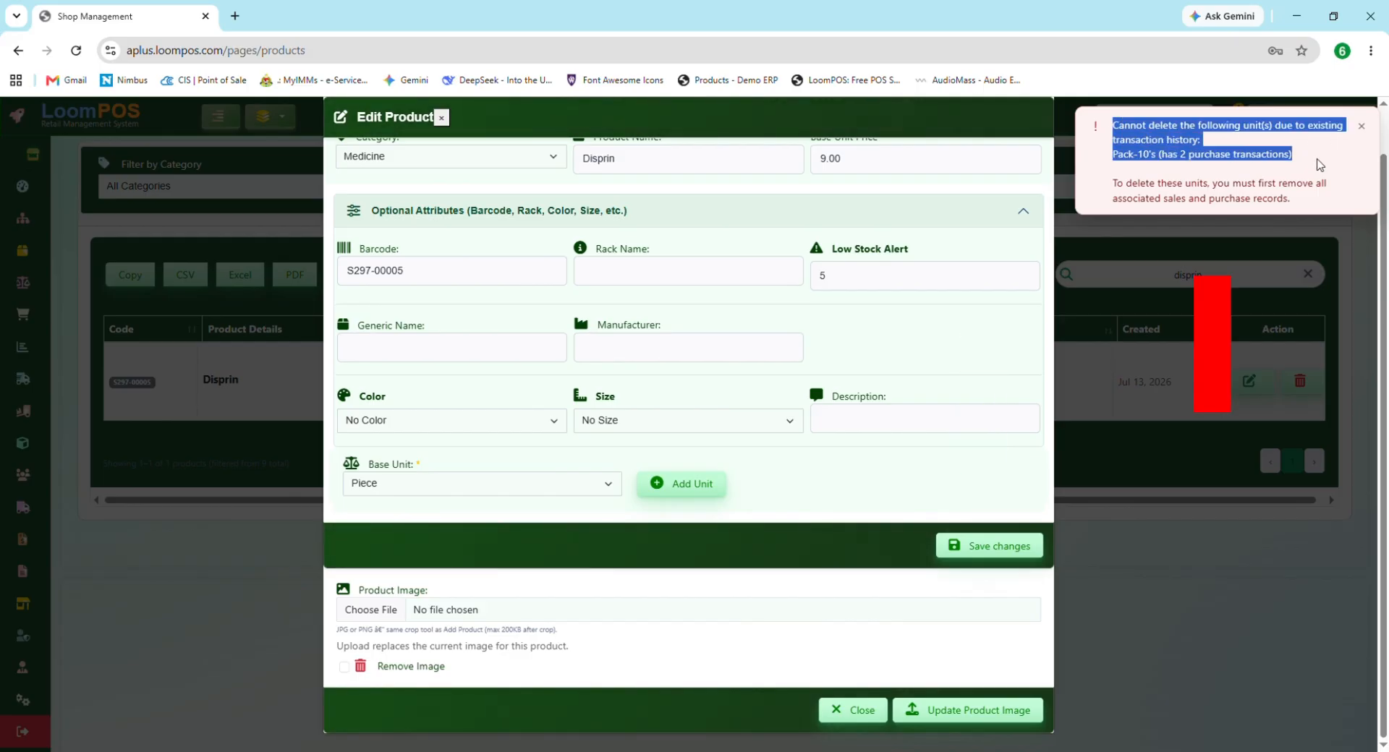
left_click_drag(1112, 182, 1294, 199)
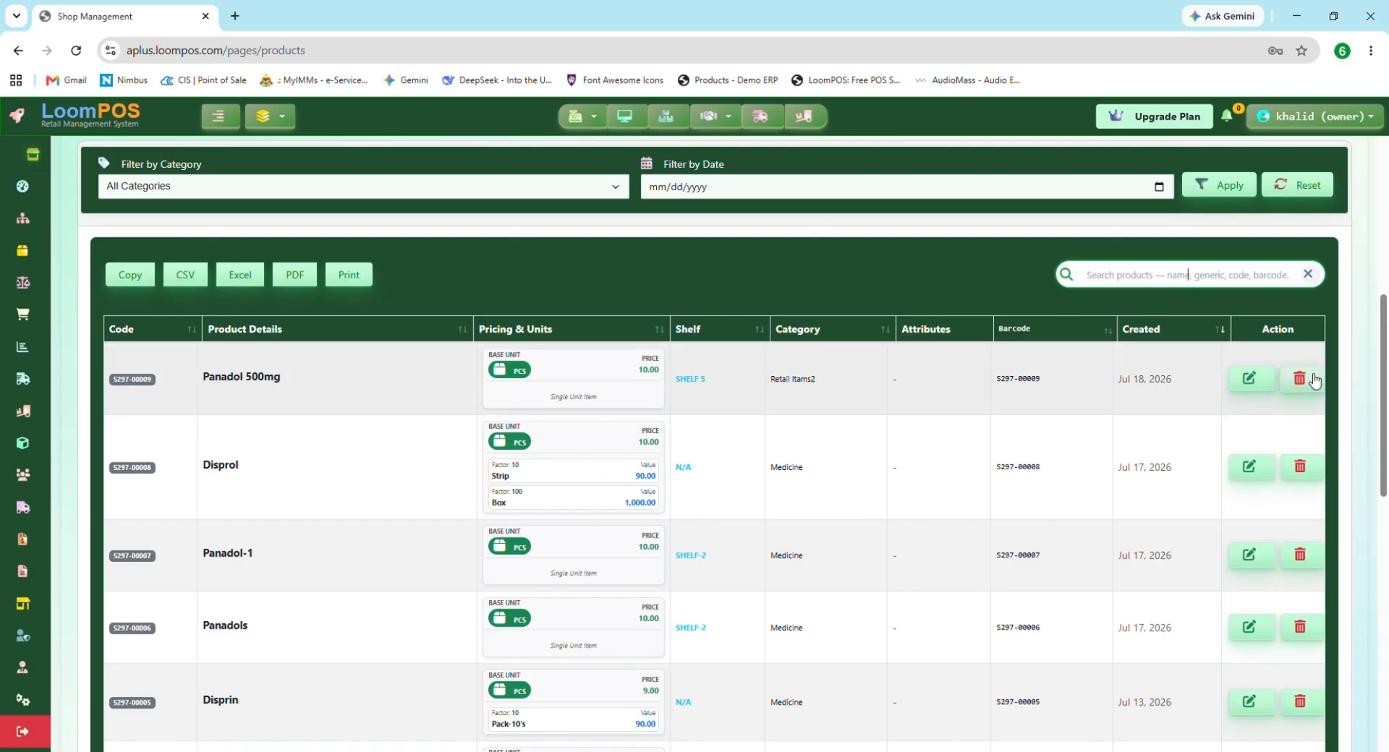
Step: Filter the full product list for "disprin" again
left_click(1185, 287)
type("disprin")
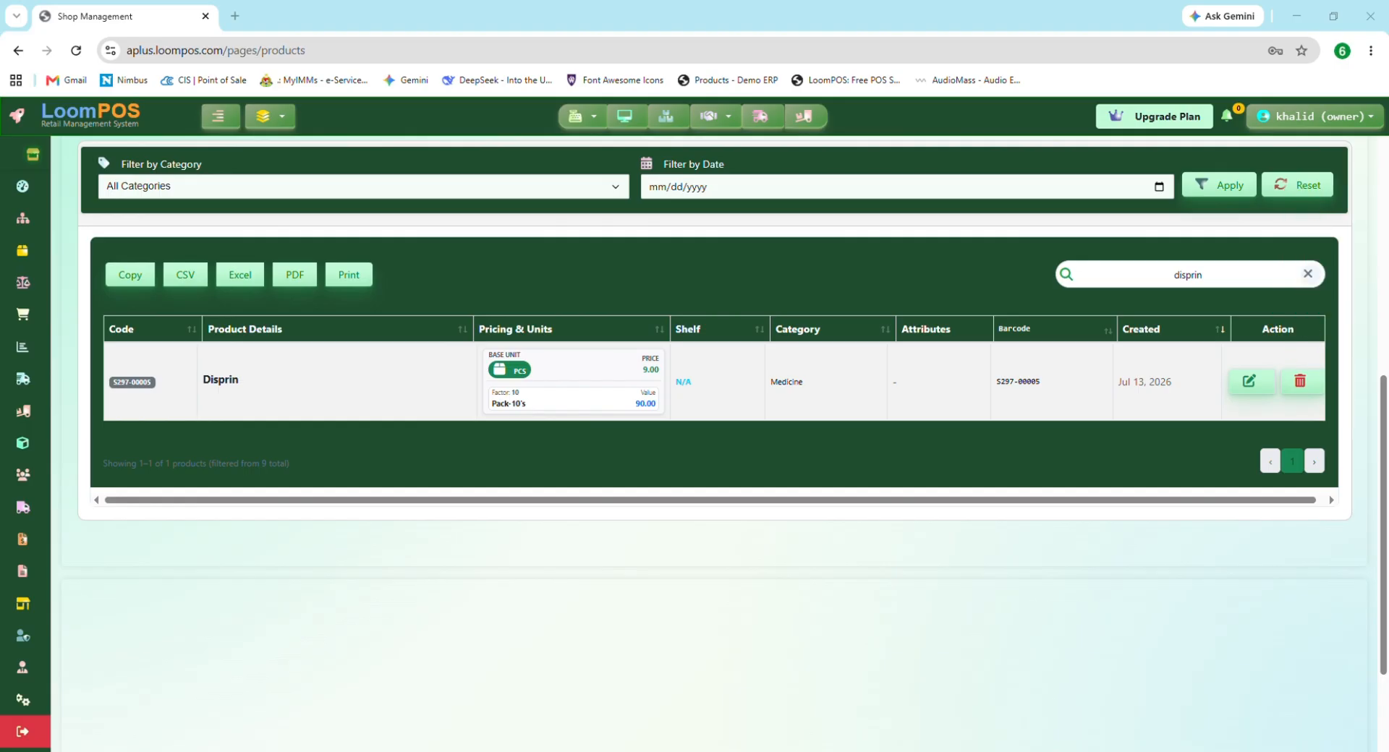
Step: Try to delete the product Disprin from the filtered product list
left_click(1304, 386)
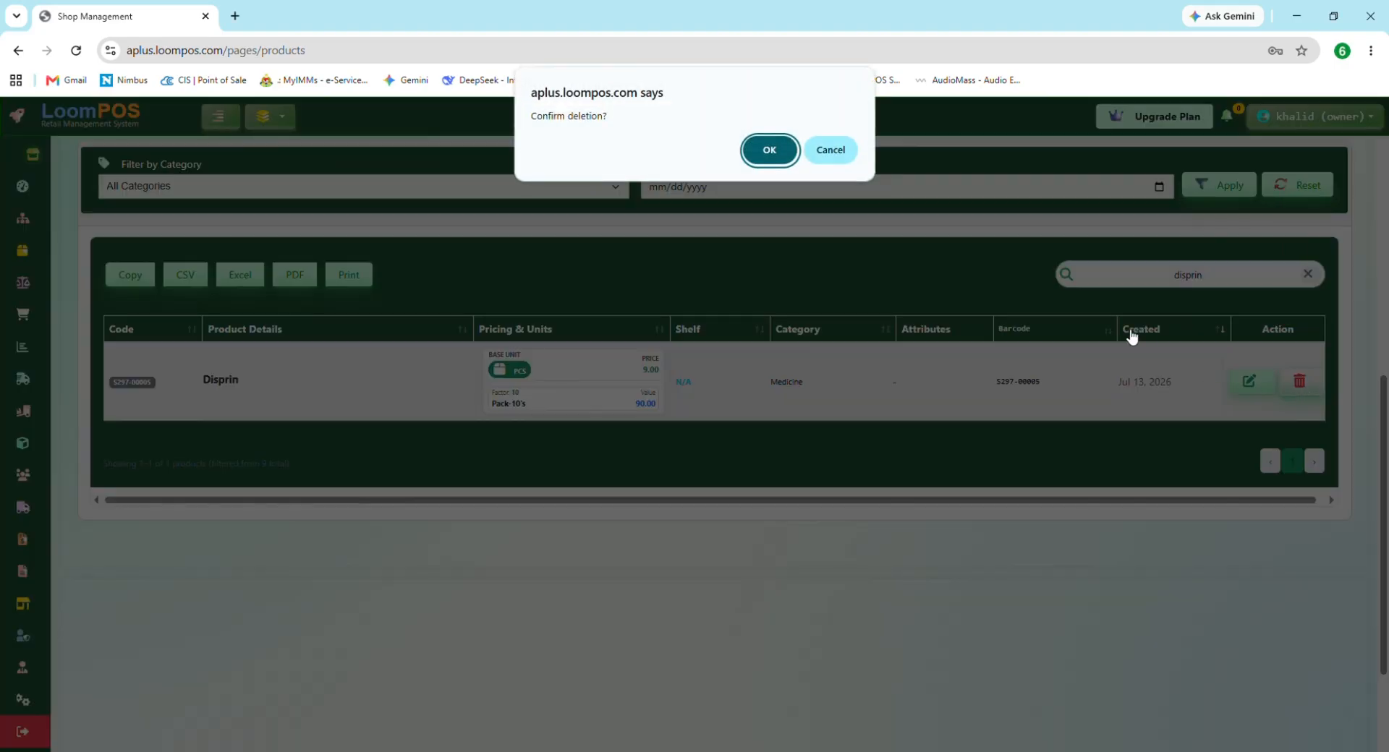
left_click(770, 151)
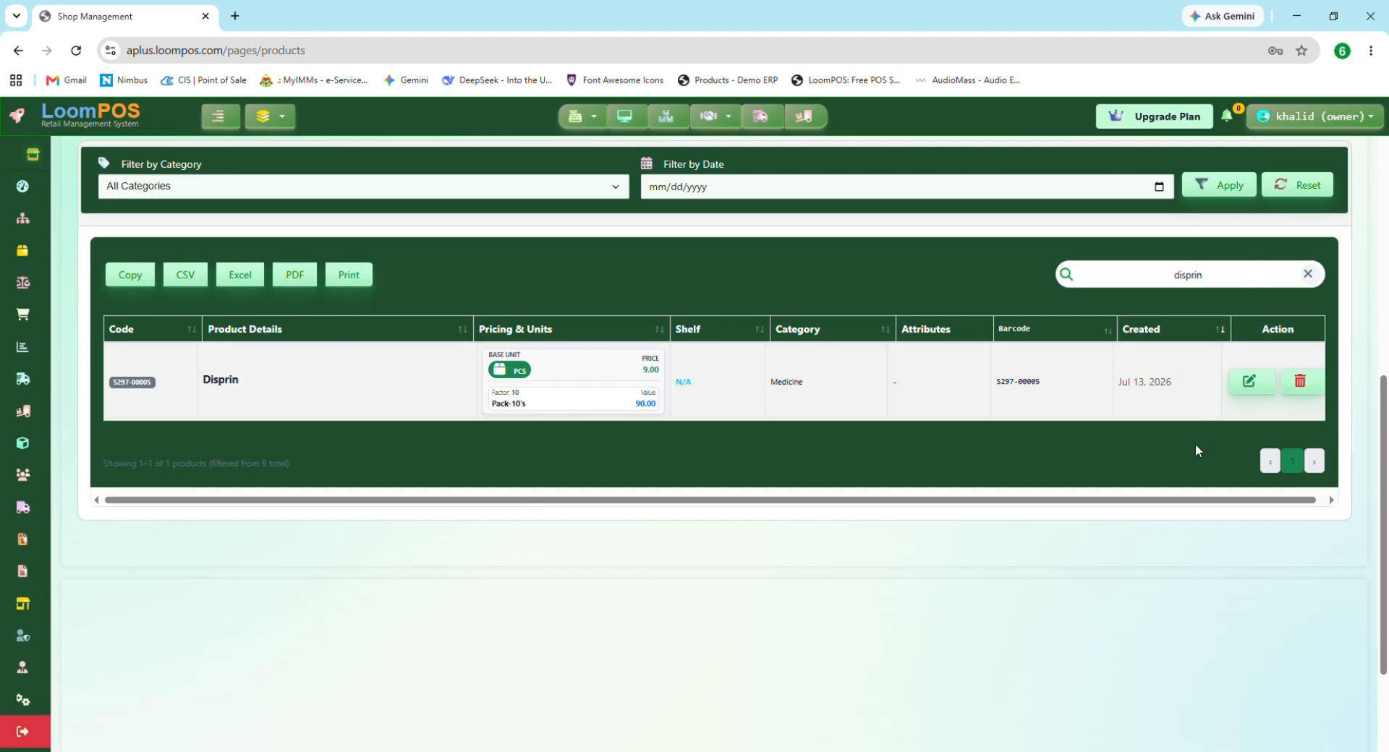
left_click_drag(1115, 500, 1139, 504)
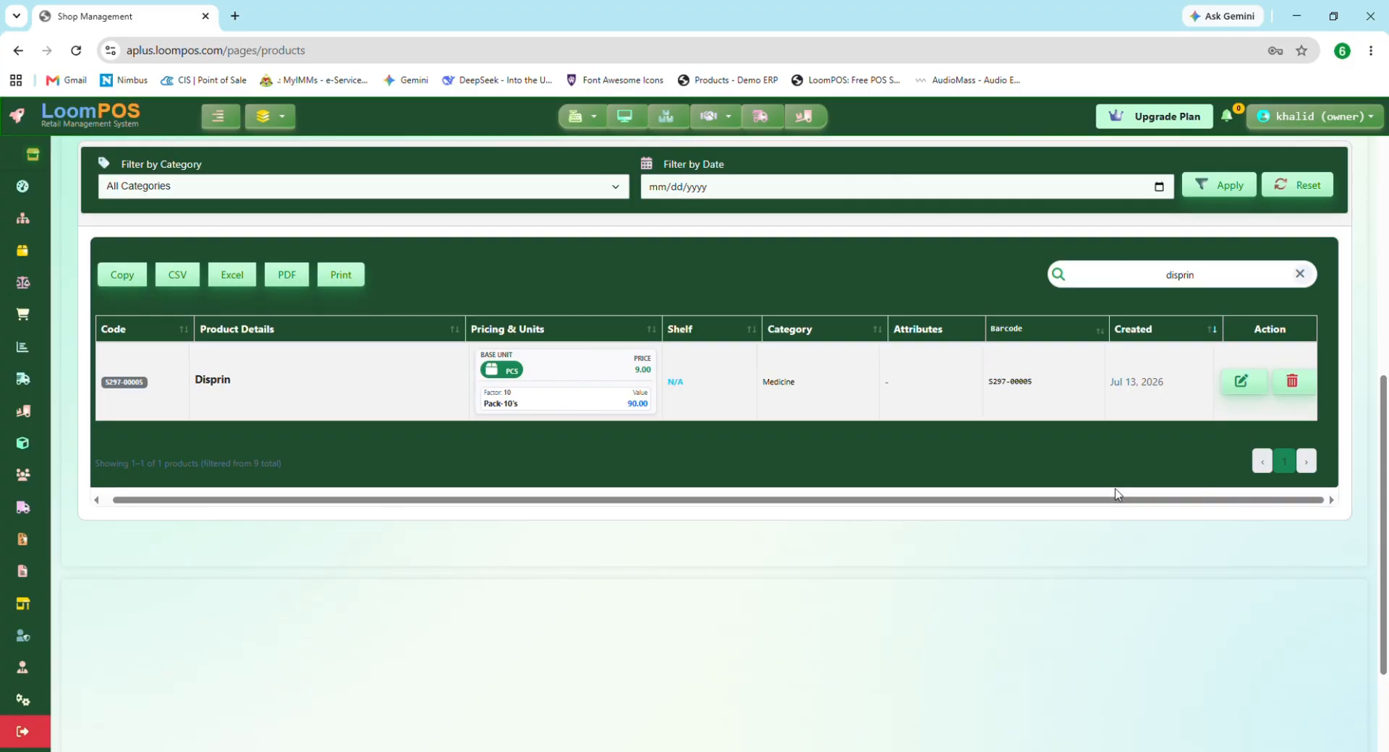
Step: Filter the product list for "dispr" and delete the product Disprol
left_click(1300, 275)
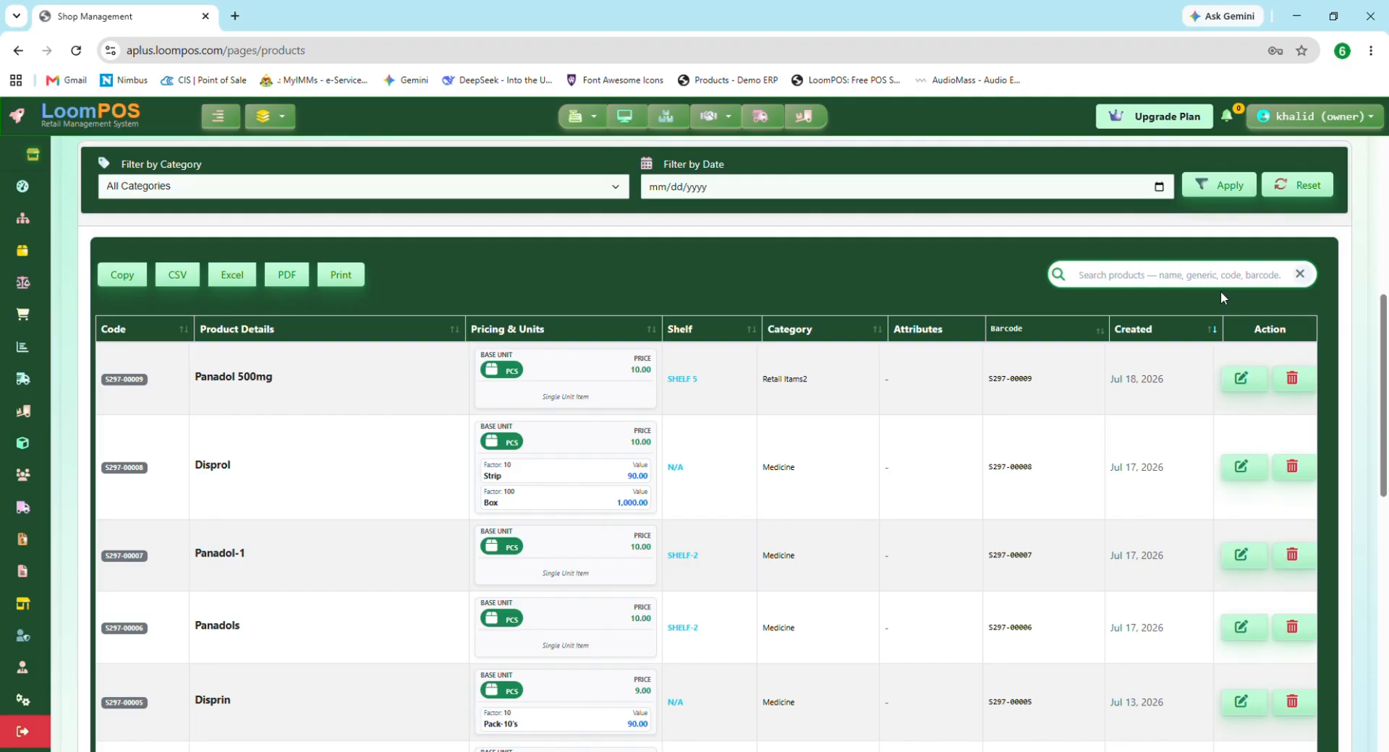
type("d")
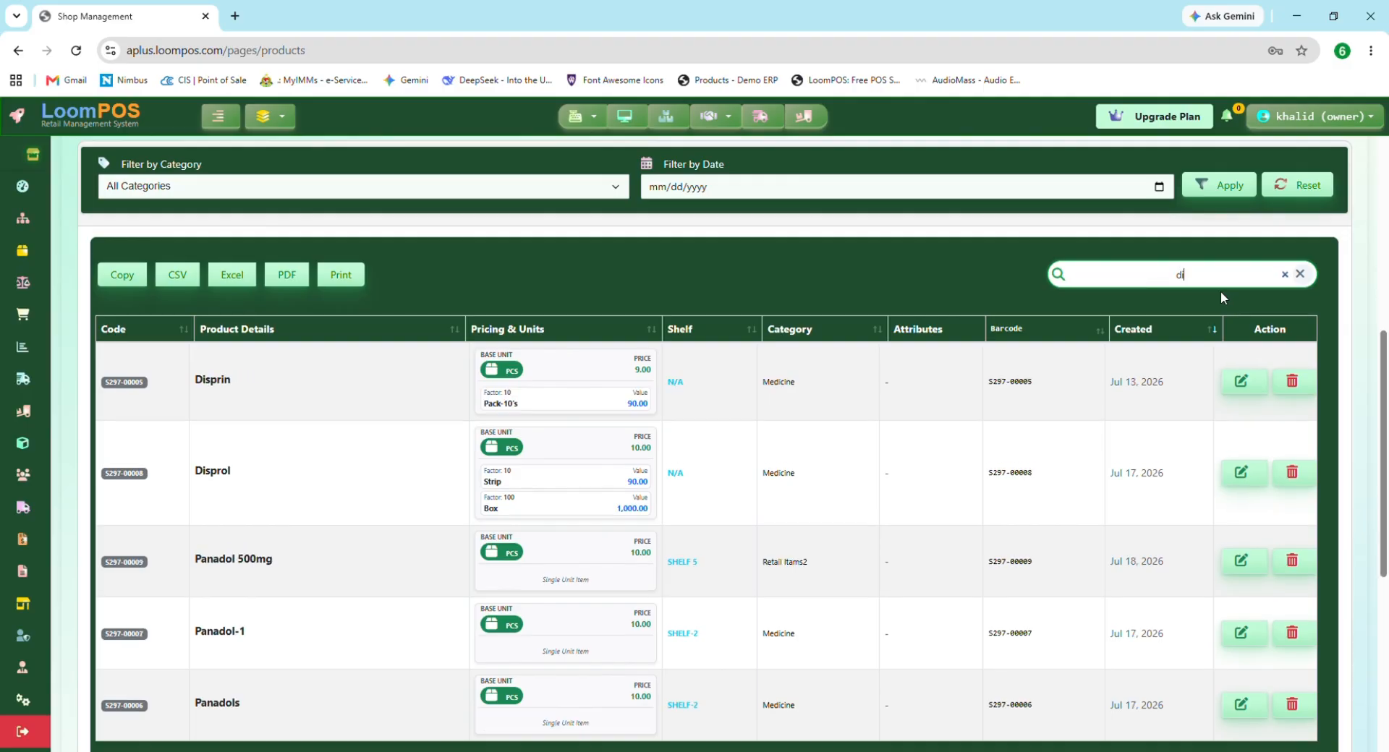
key("BackSpace")
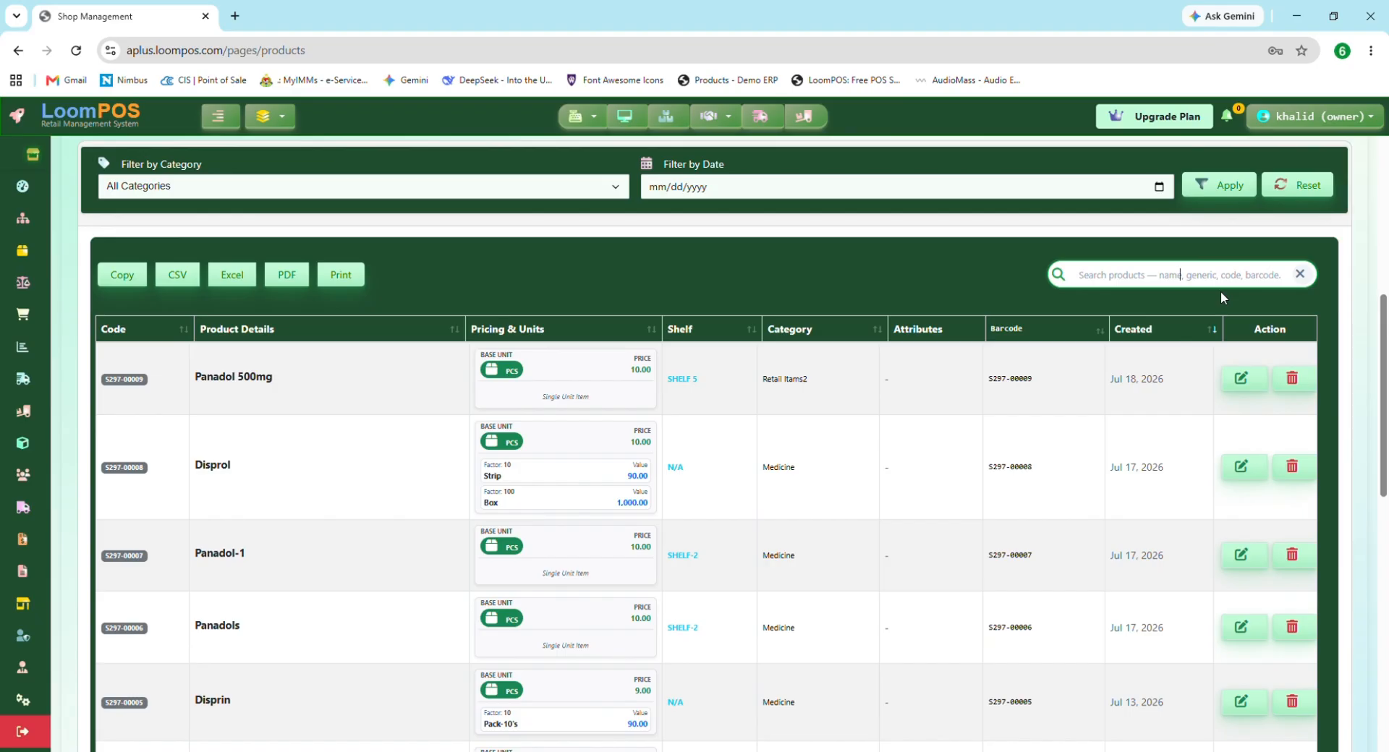
type("dispr")
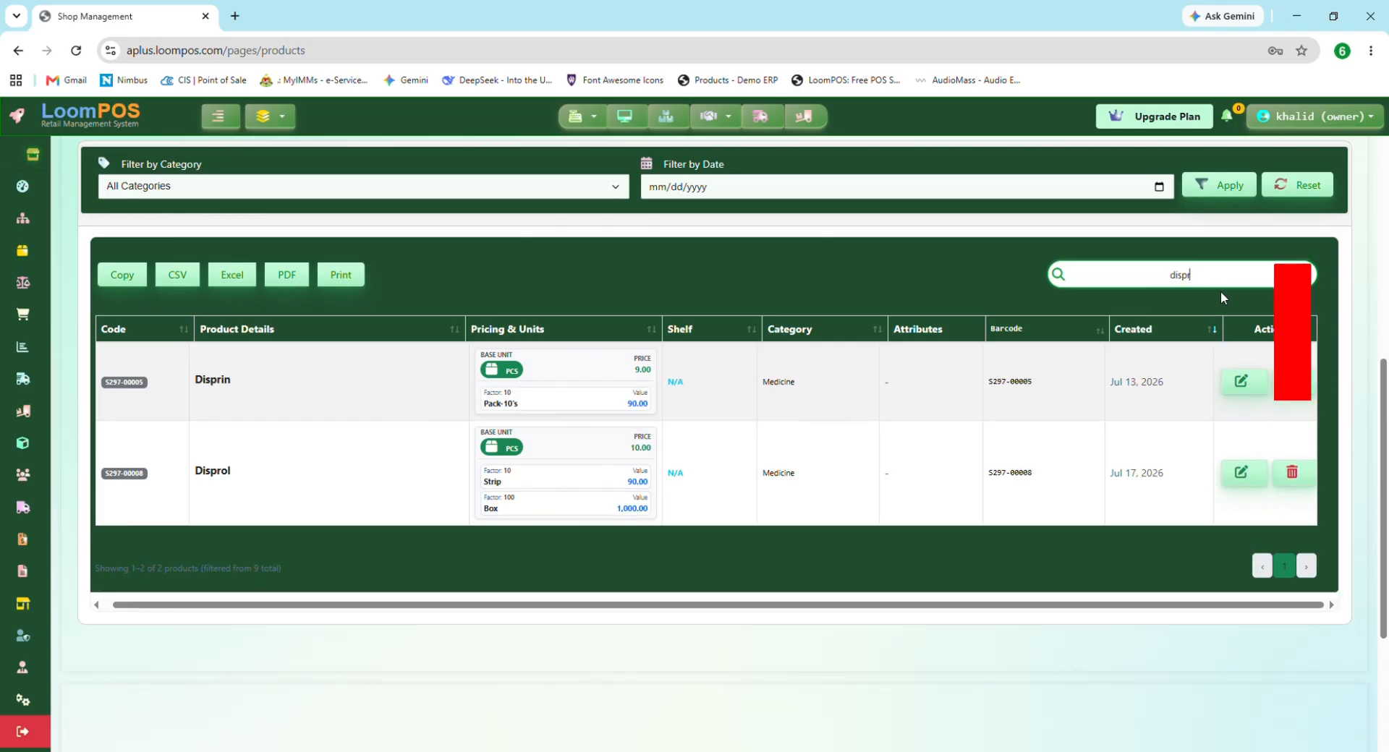
left_click(1293, 471)
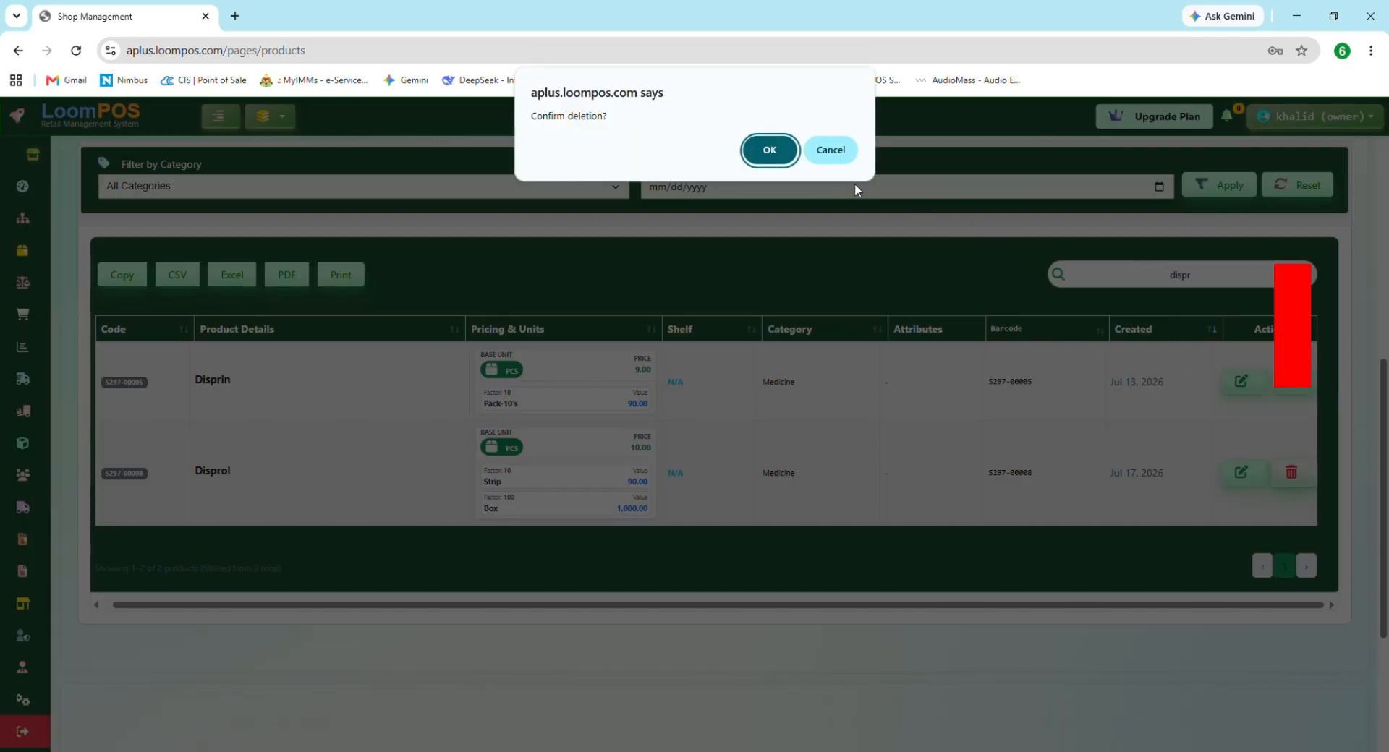
left_click(769, 150)
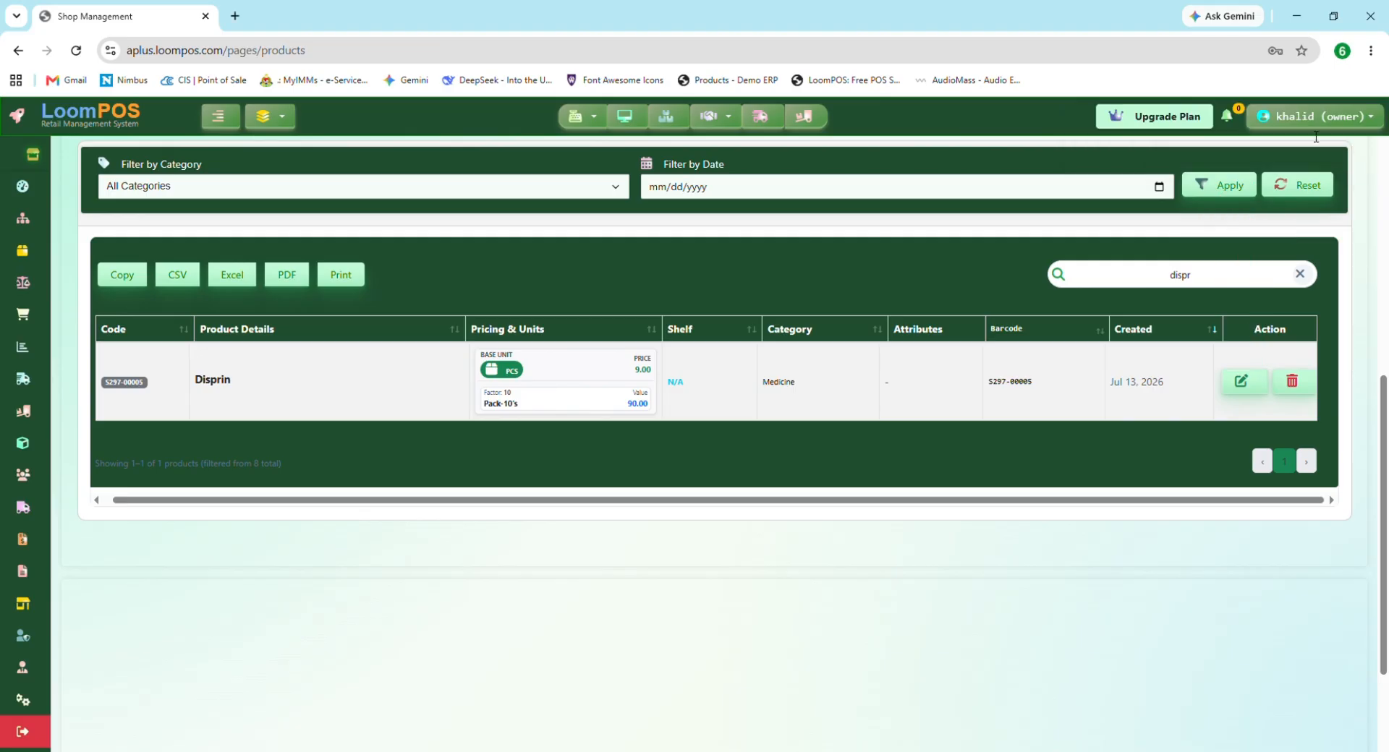
Step: Clear the product search and start printing the full product list
scroll(1281, 216, "up", 1)
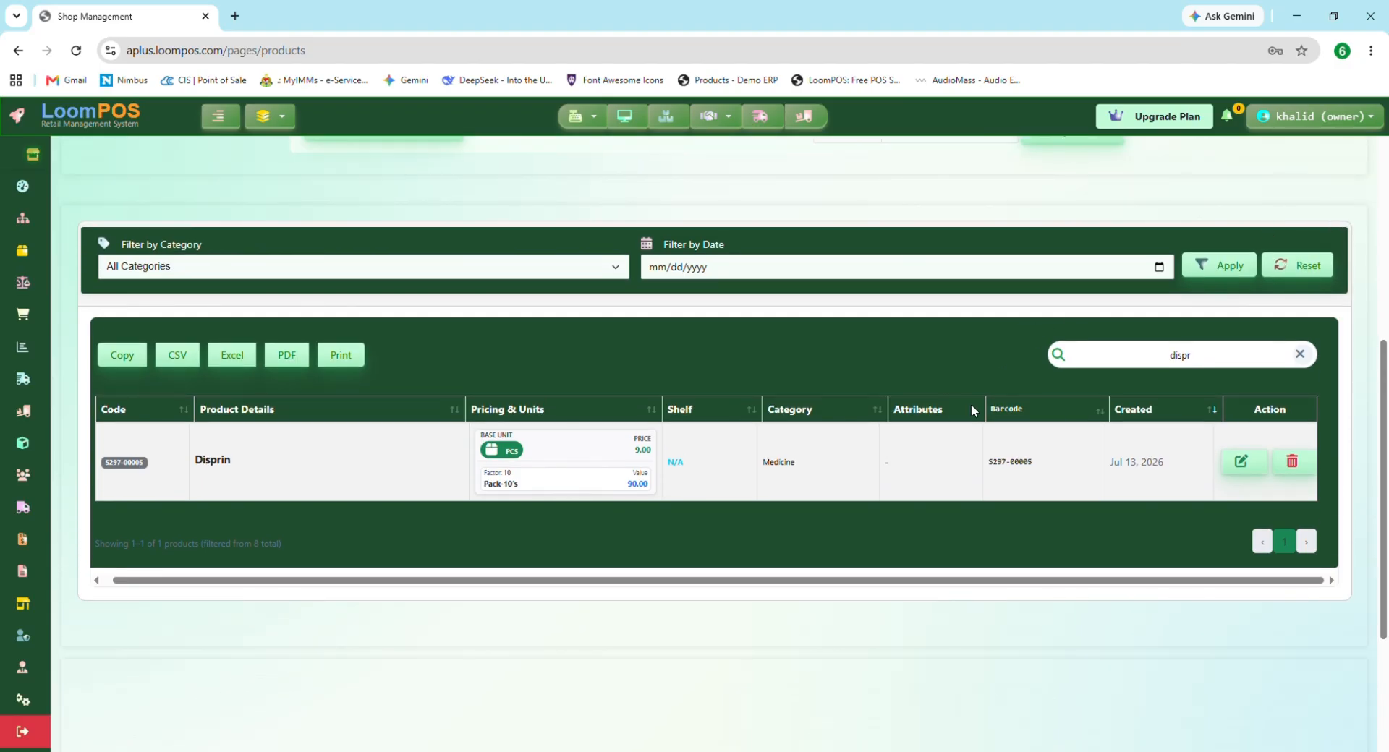
left_click(1285, 354)
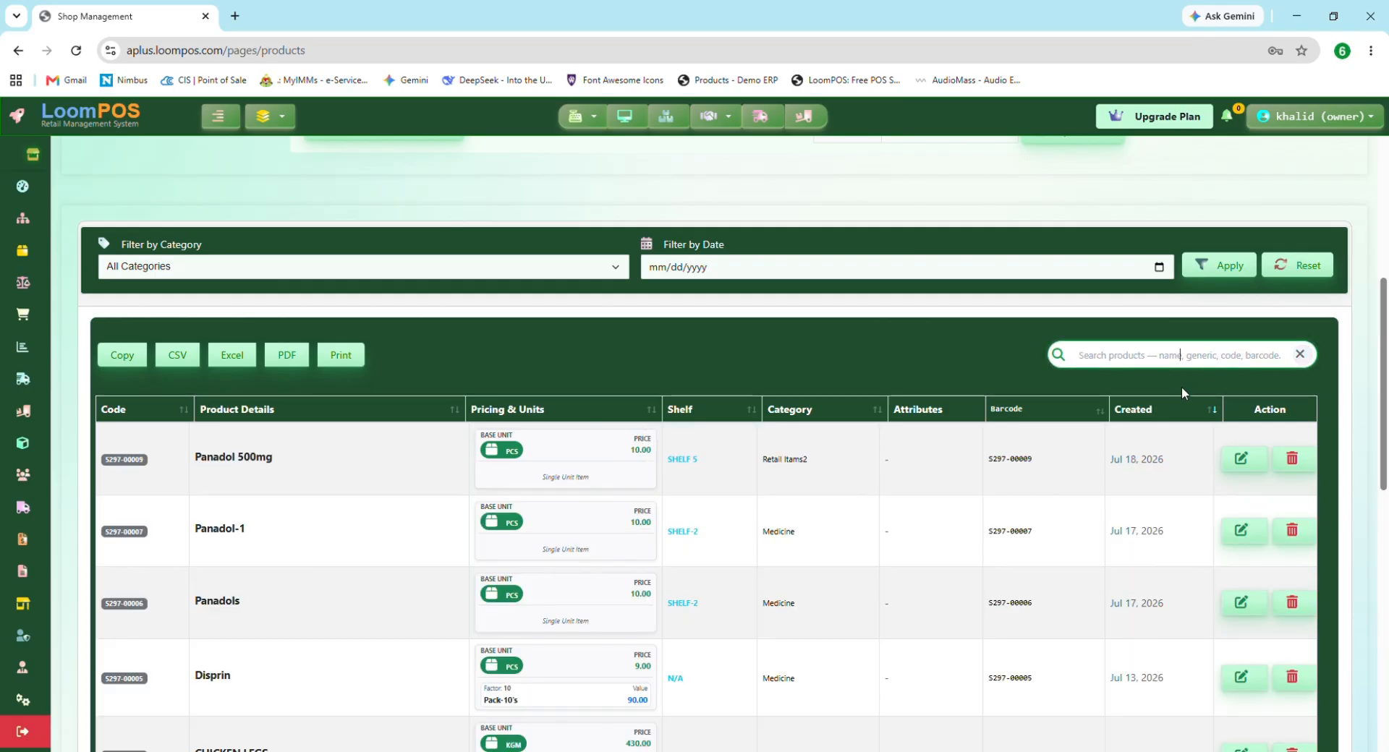
scroll(1058, 434, "down", 1)
scroll(1058, 434, "down", 1)
scroll(1059, 434, "up", 4)
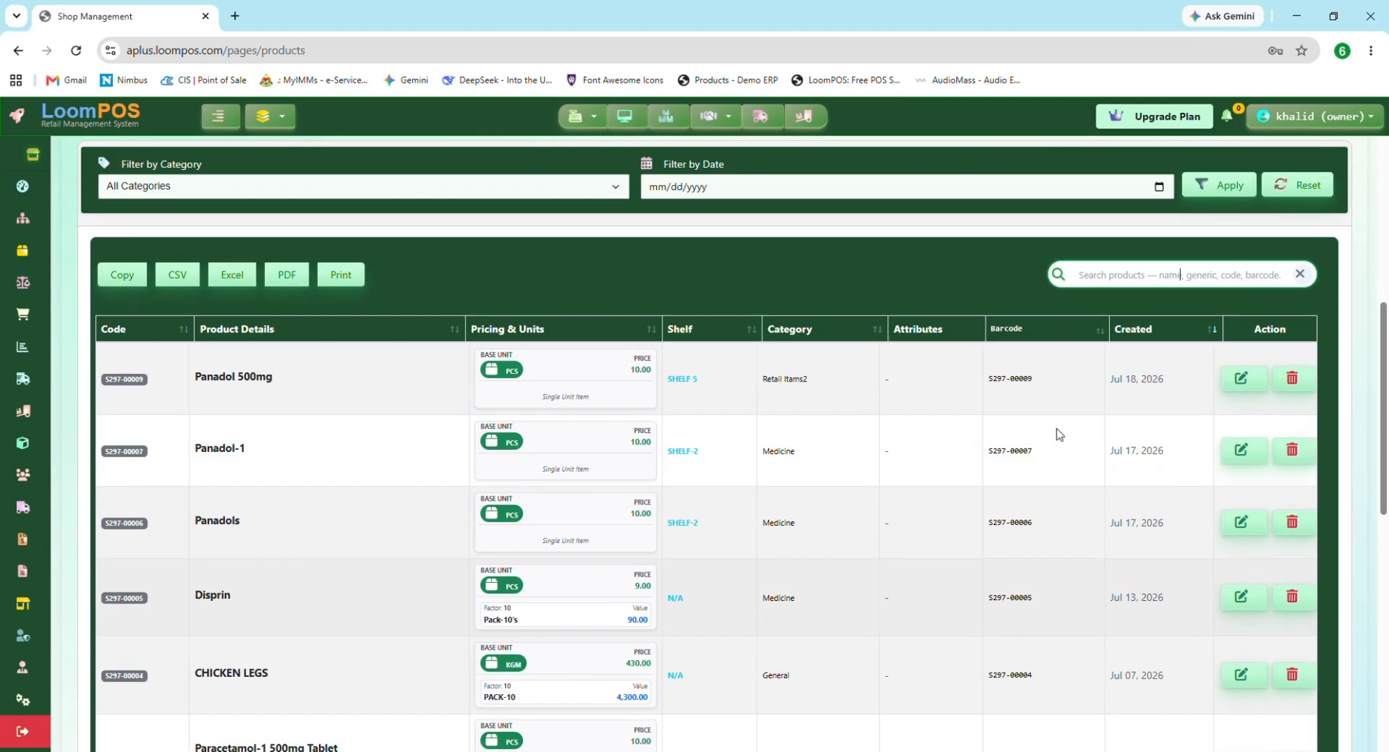
scroll(1058, 434, "up", 5)
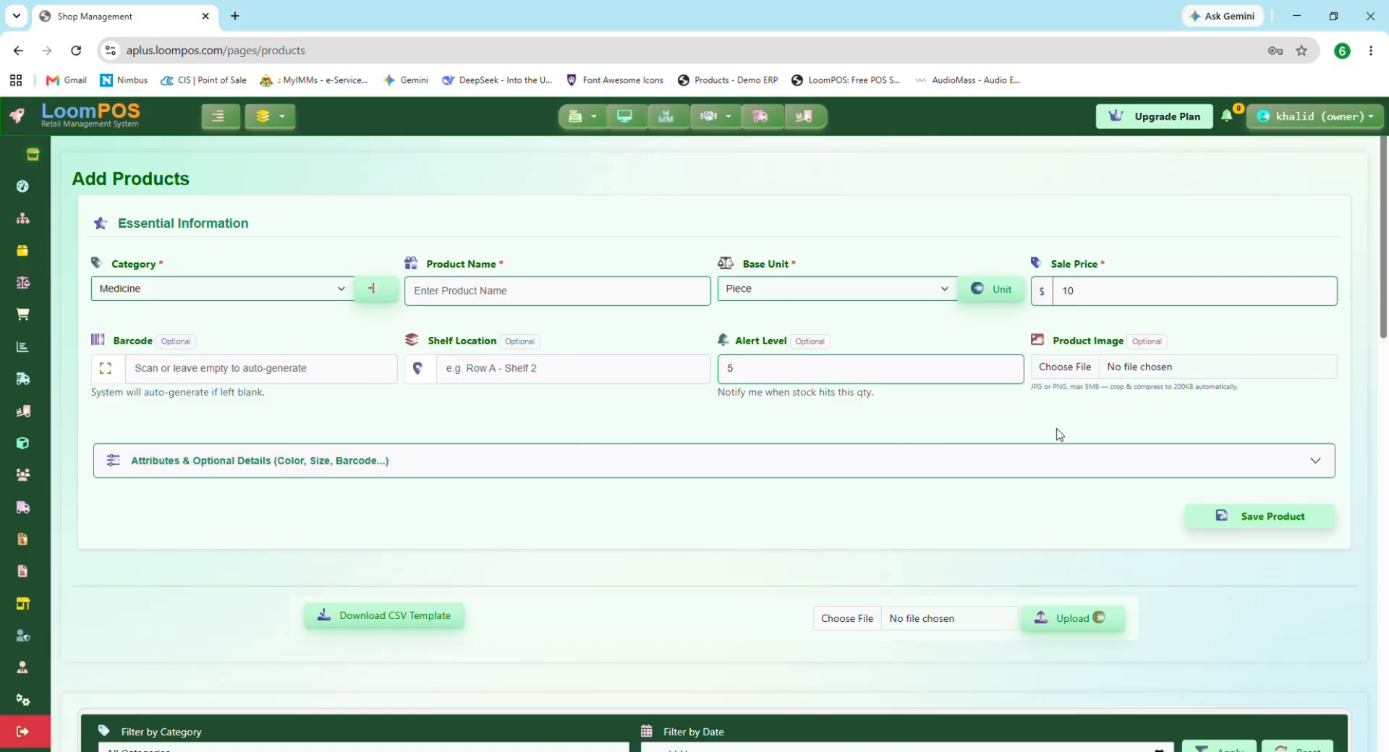
scroll(736, 503, "down", 1)
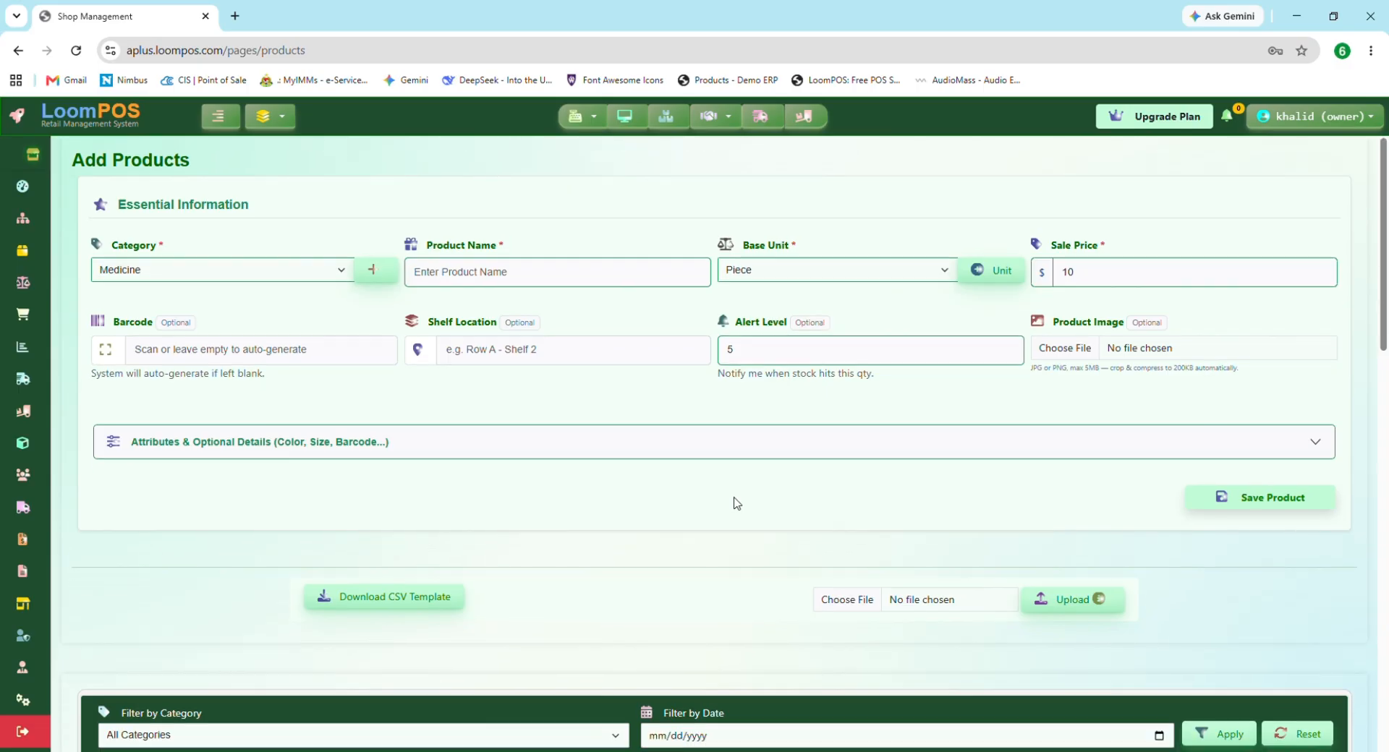
scroll(736, 503, "down", 6)
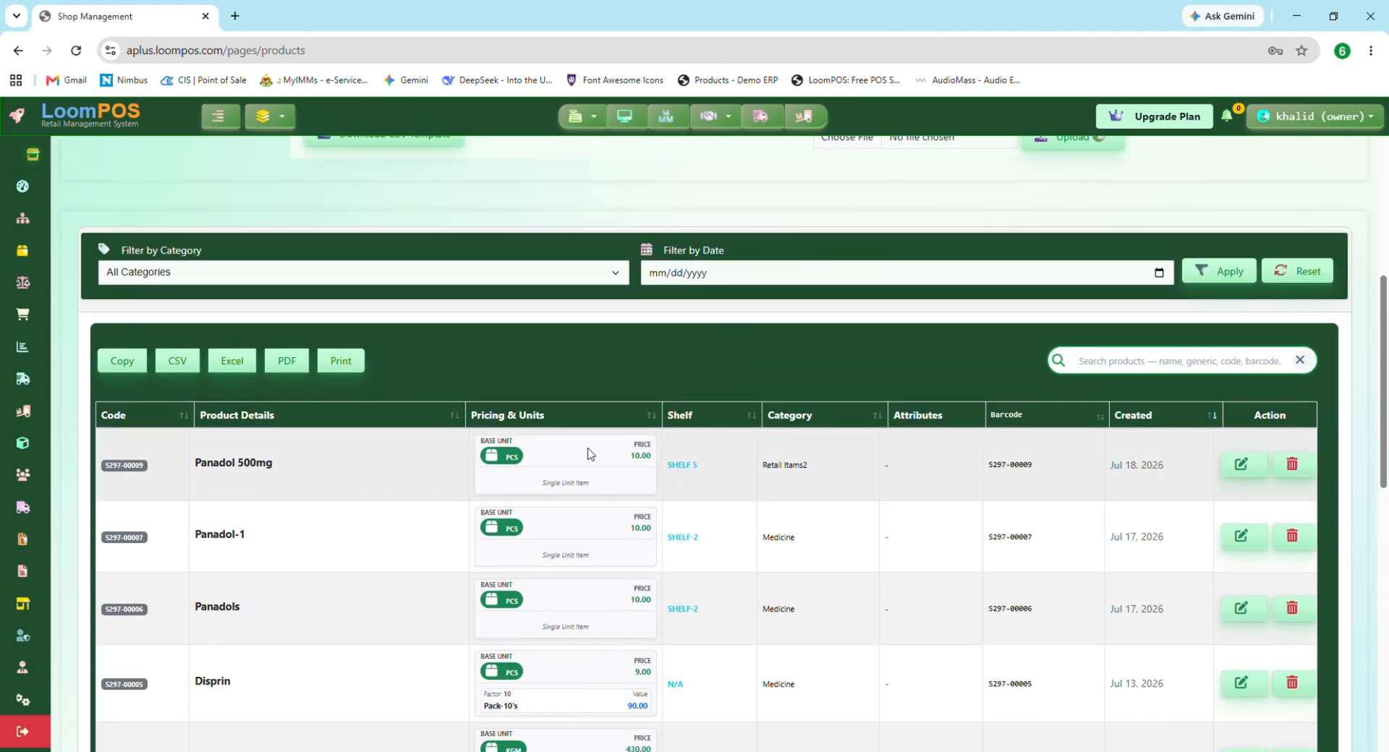
scroll(547, 457, "down", 1)
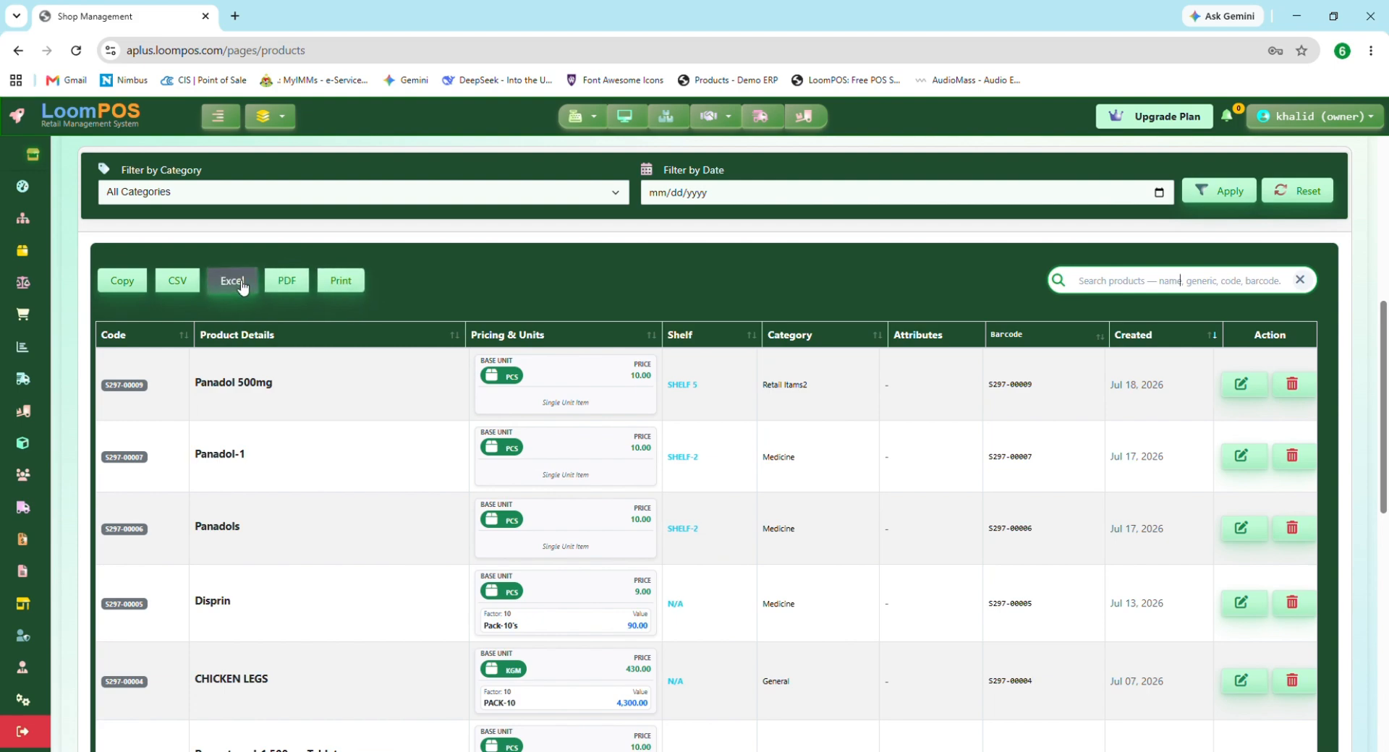
left_click(343, 281)
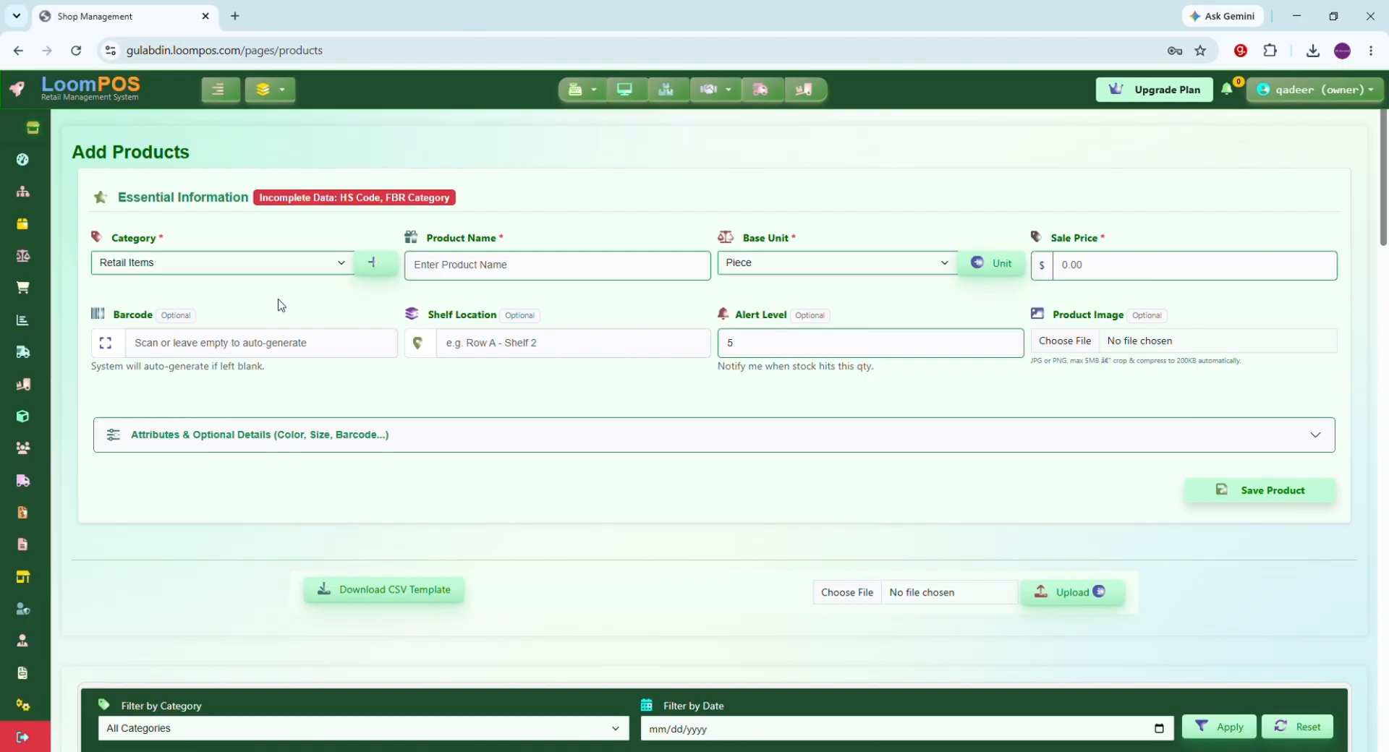
Step: Set the new product's category to Medicine and expand its attributes and optional details
left_click(226, 270)
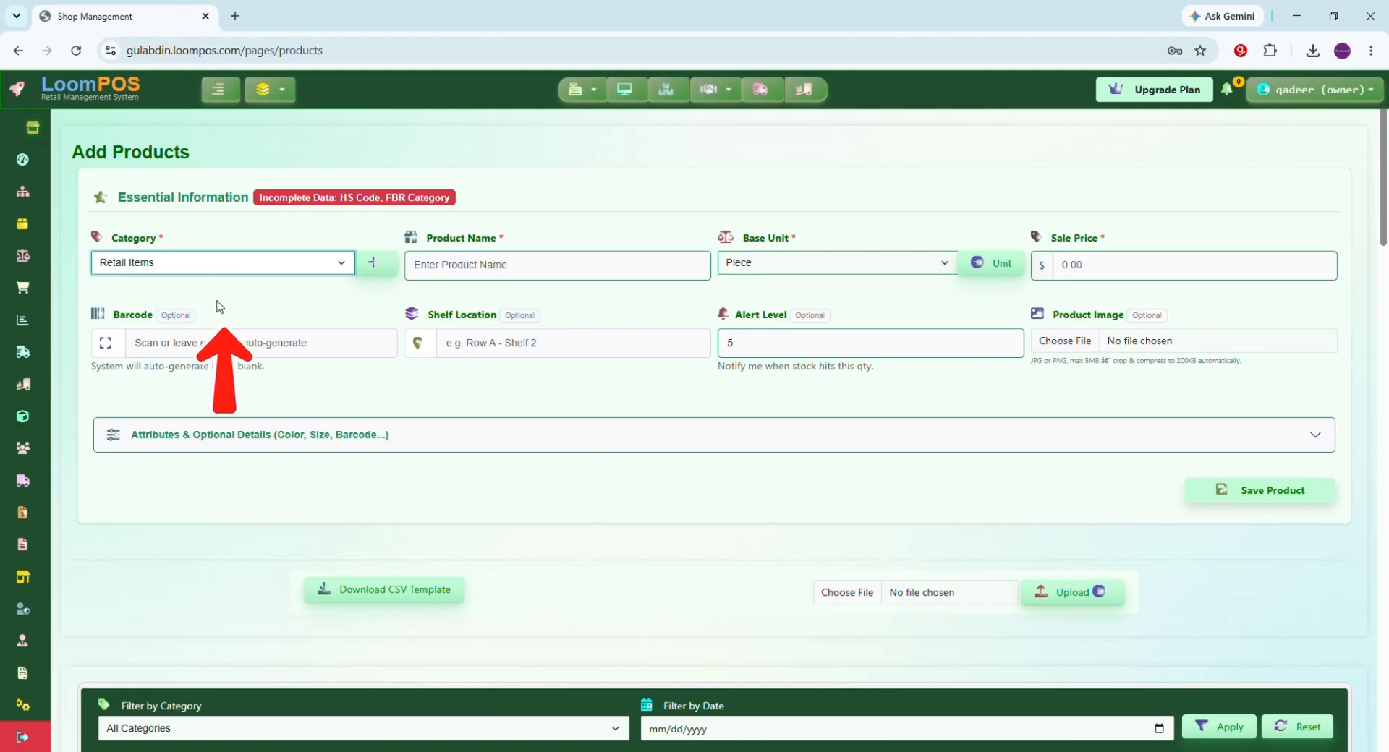
left_click(220, 282)
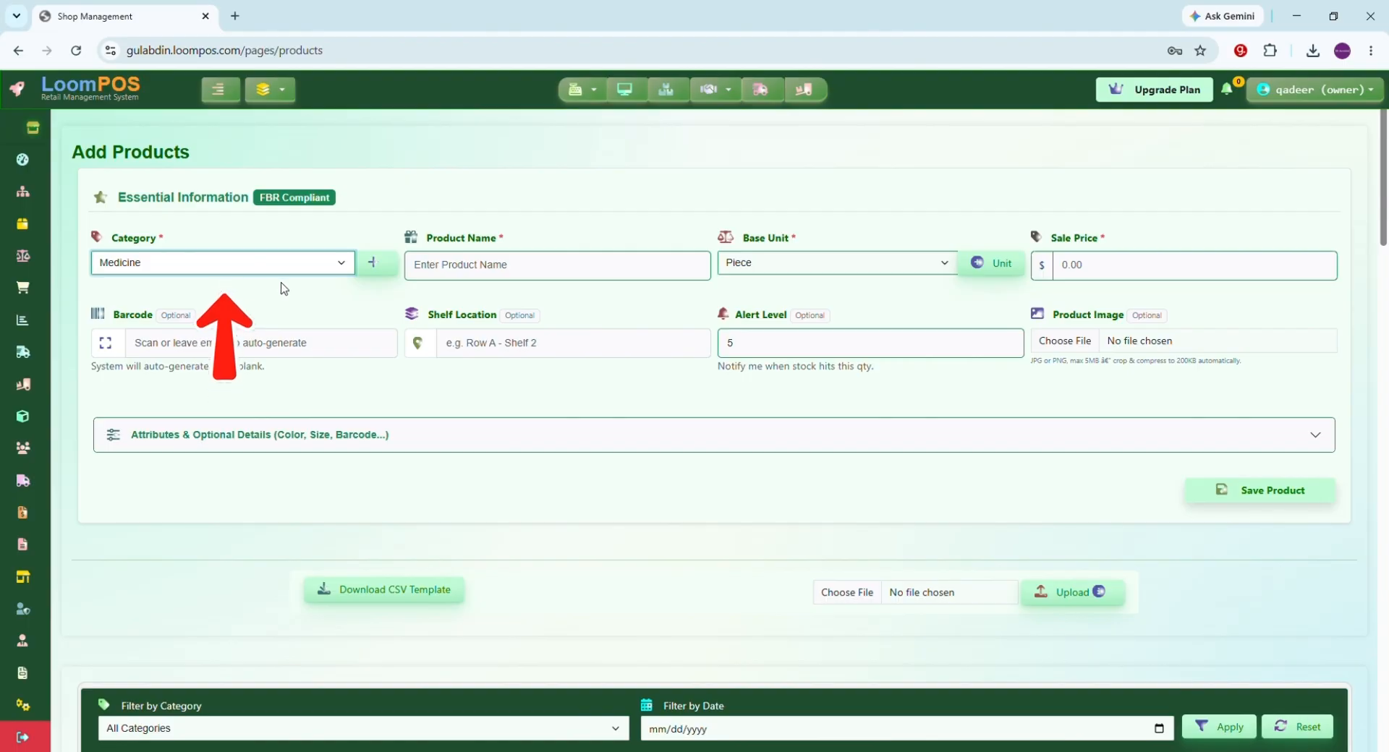
left_click(437, 443)
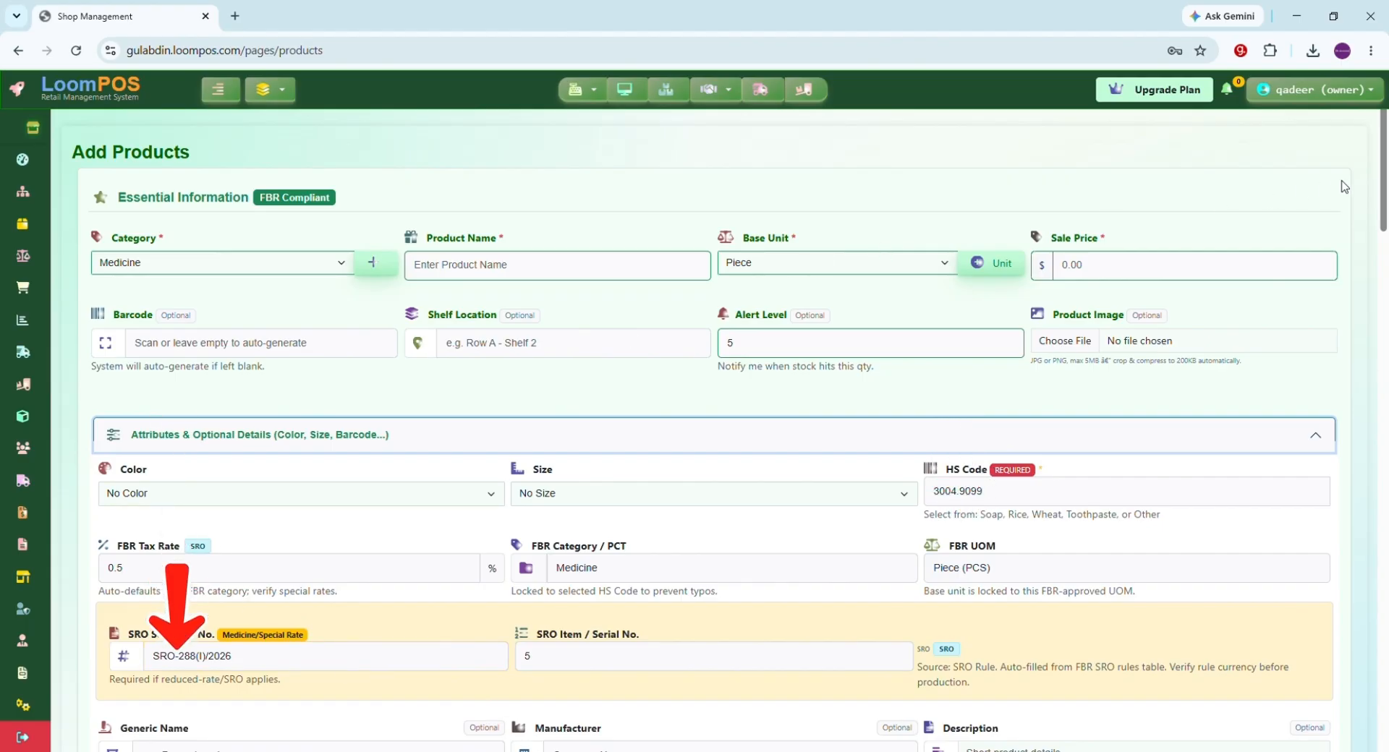
scroll(1383, 202, "down", 1)
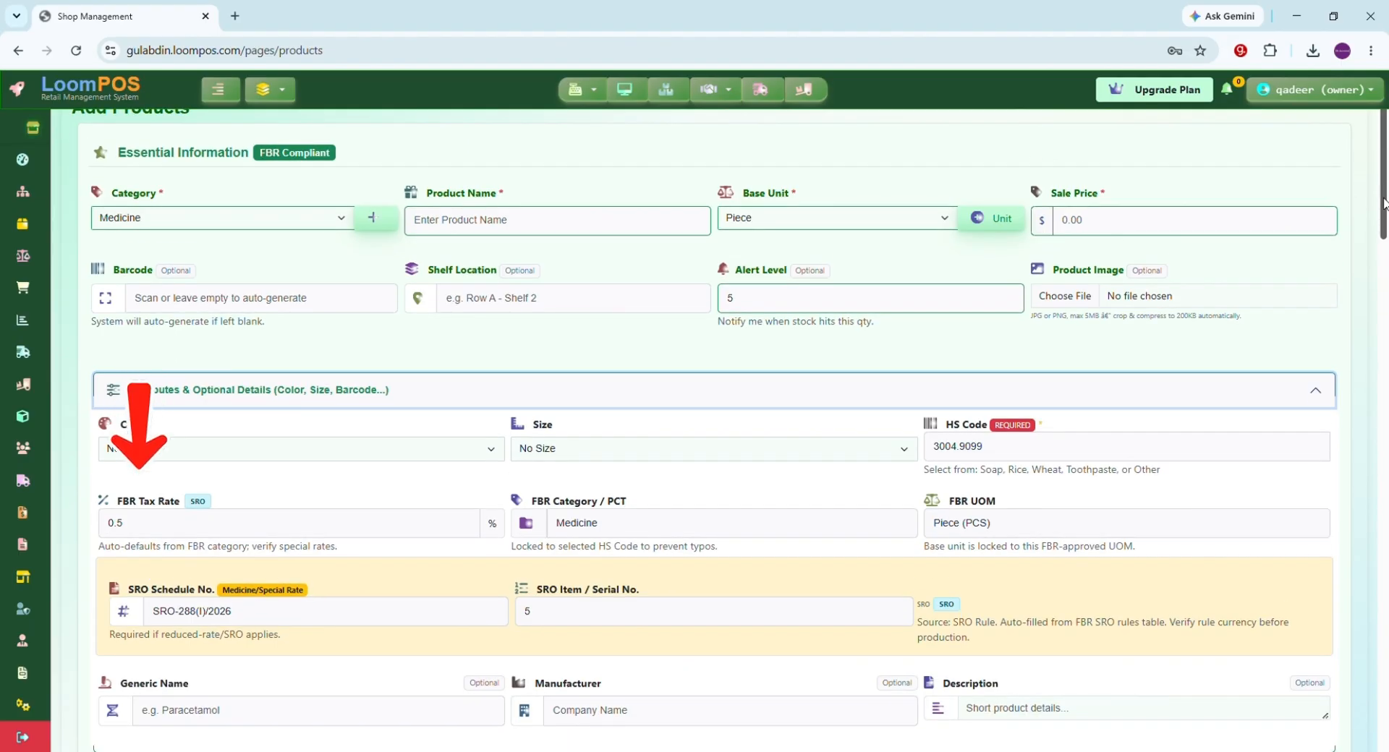
scroll(1383, 203, "down", 1)
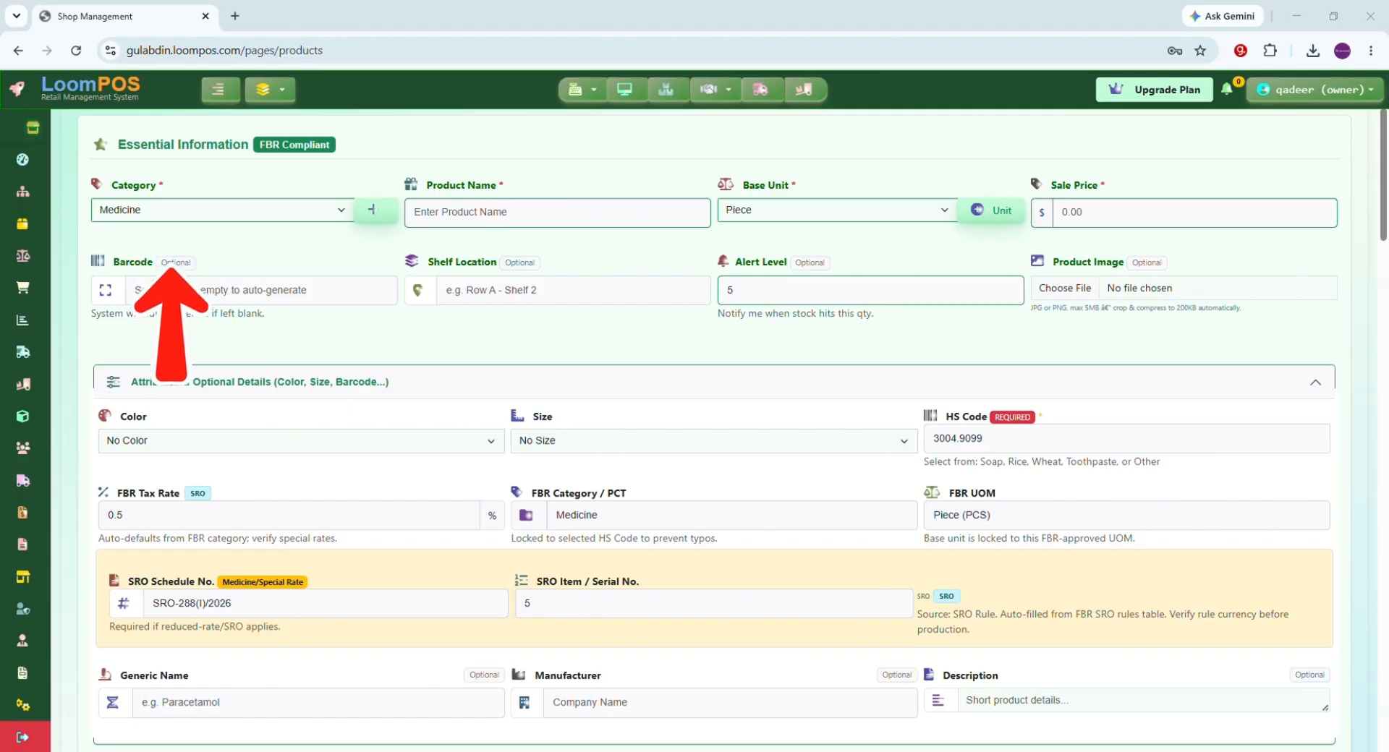
Step: Search the HS codes for "300" and select the Homeopathic / Ayurvedic Medicines code 3003.9090
left_click_drag(889, 405, 1001, 449)
left_click(909, 476)
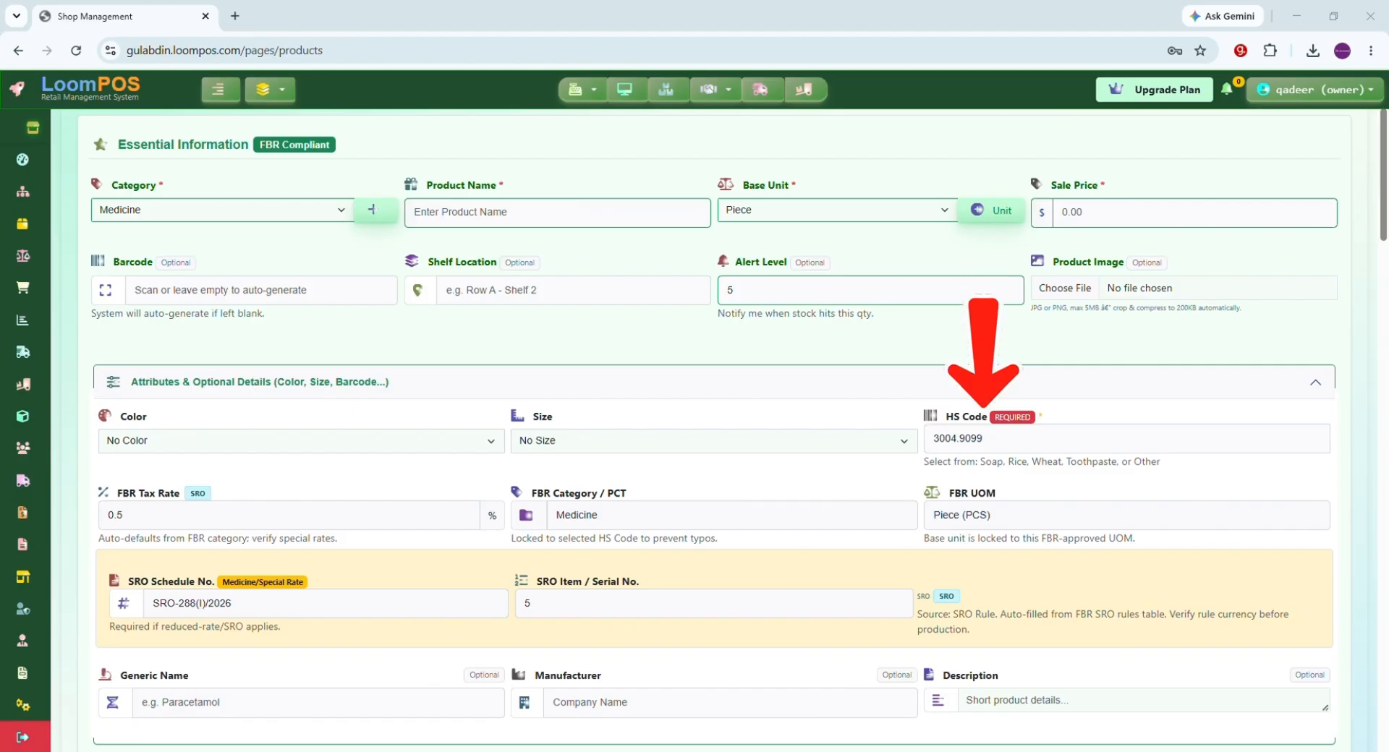
double_click(942, 447)
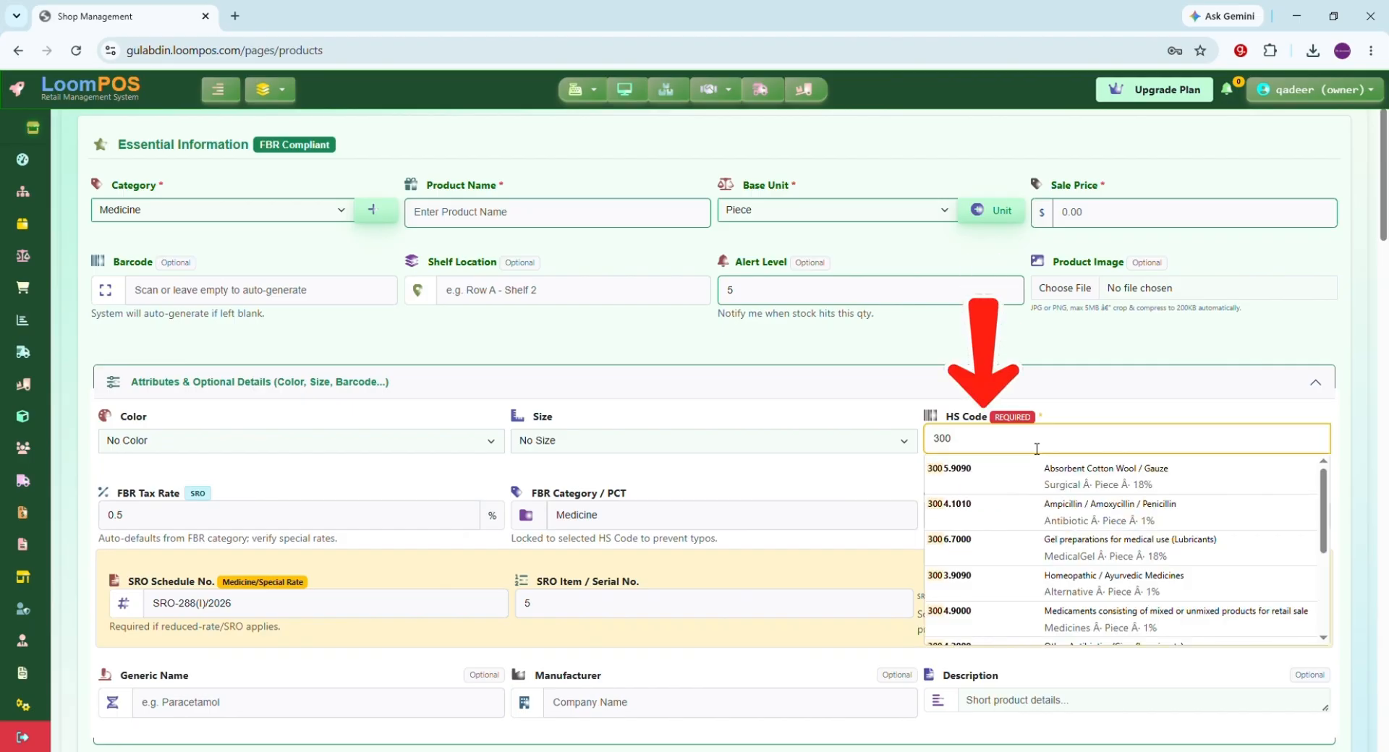
key("Down")
key("Down")
key("Down")
key("Down")
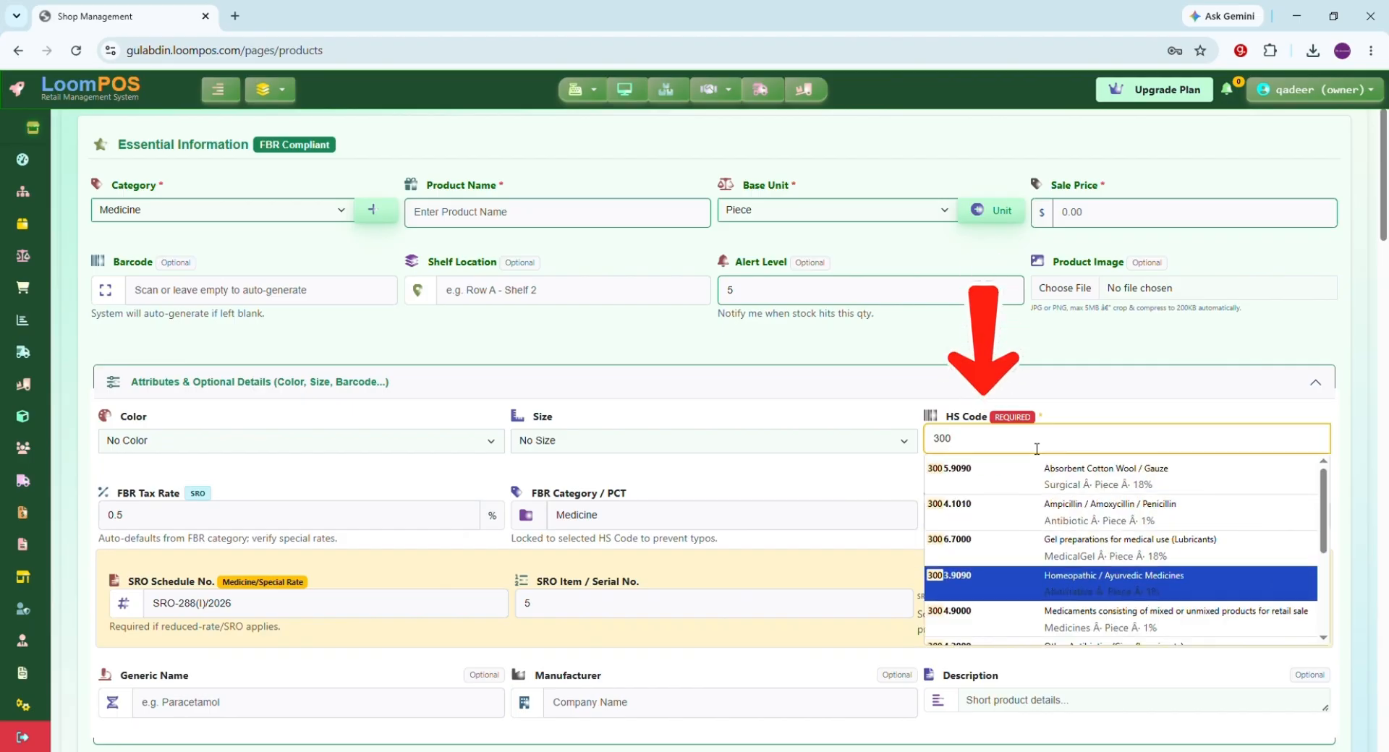
key("Return")
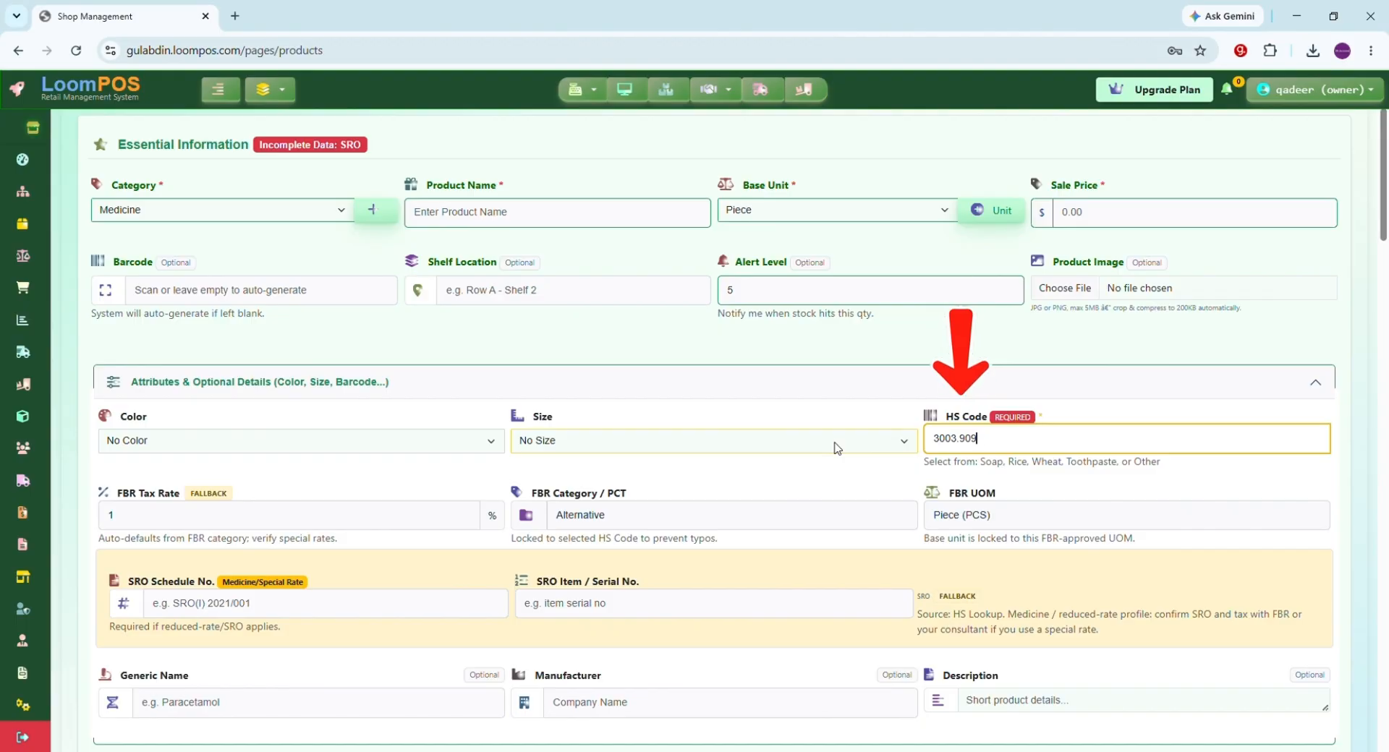
Step: Replace the HS code by searching for "rice" and selecting Milled Rice, 10063010
key("BackSpace")
key("BackSpace")
key("BackSpace")
key("BackSpace")
key("BackSpace")
key("BackSpace")
key("BackSpace")
key("BackSpace")
key("BackSpace")
type("3")
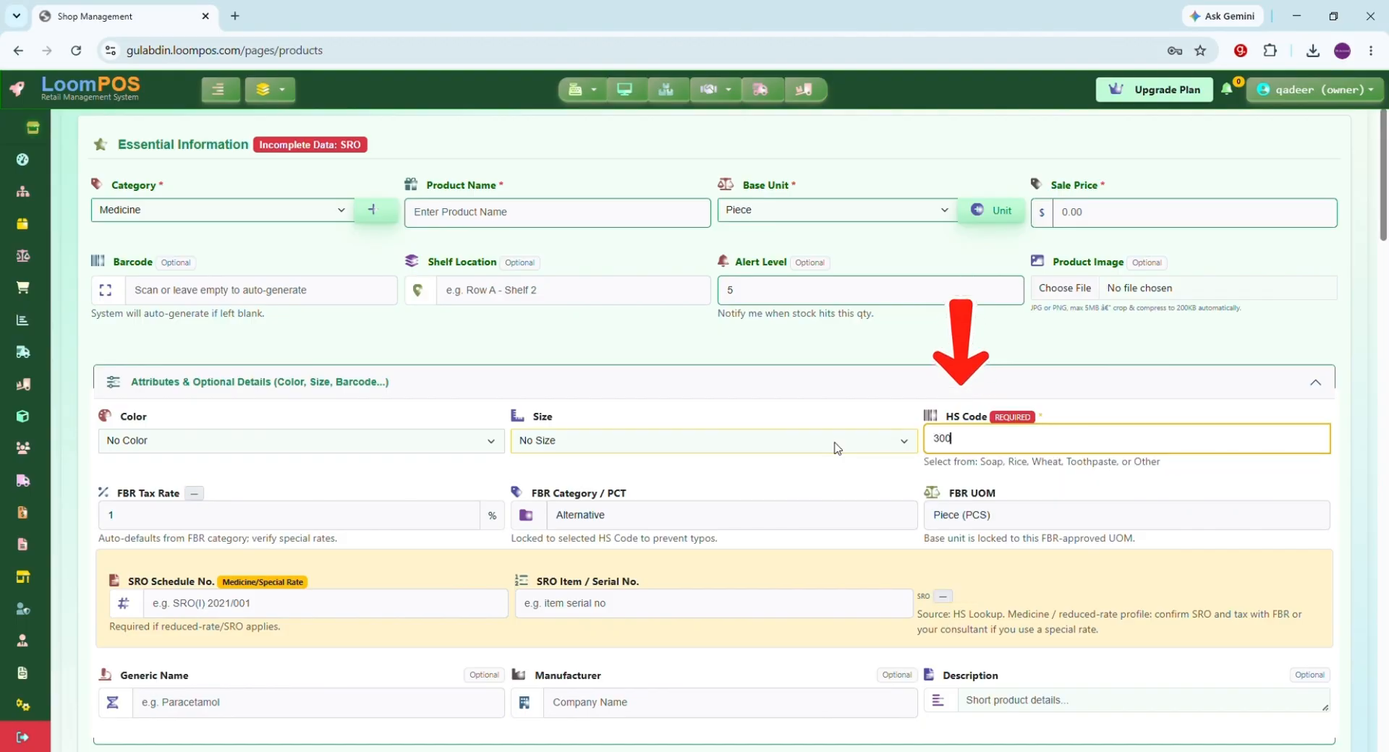
type("00")
key("BackSpace")
key("BackSpace")
key("BackSpace")
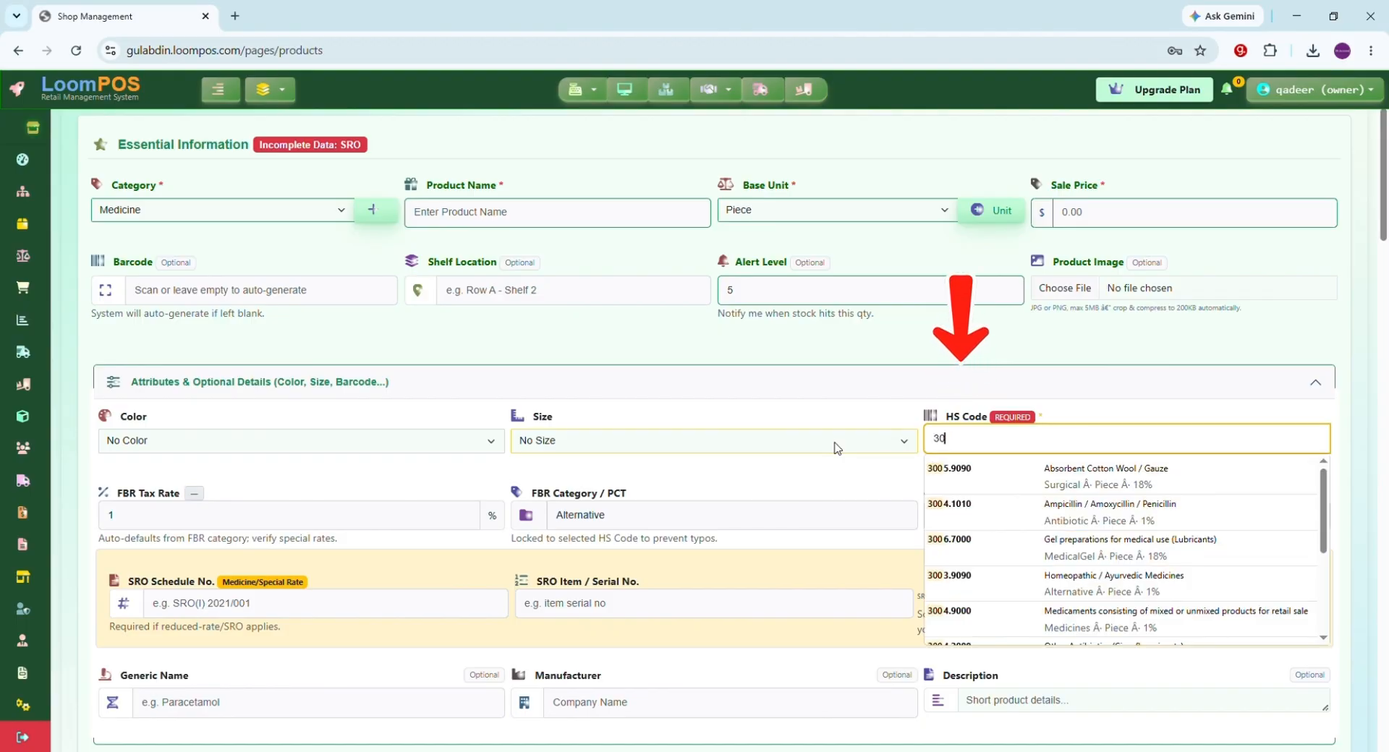
type("rice")
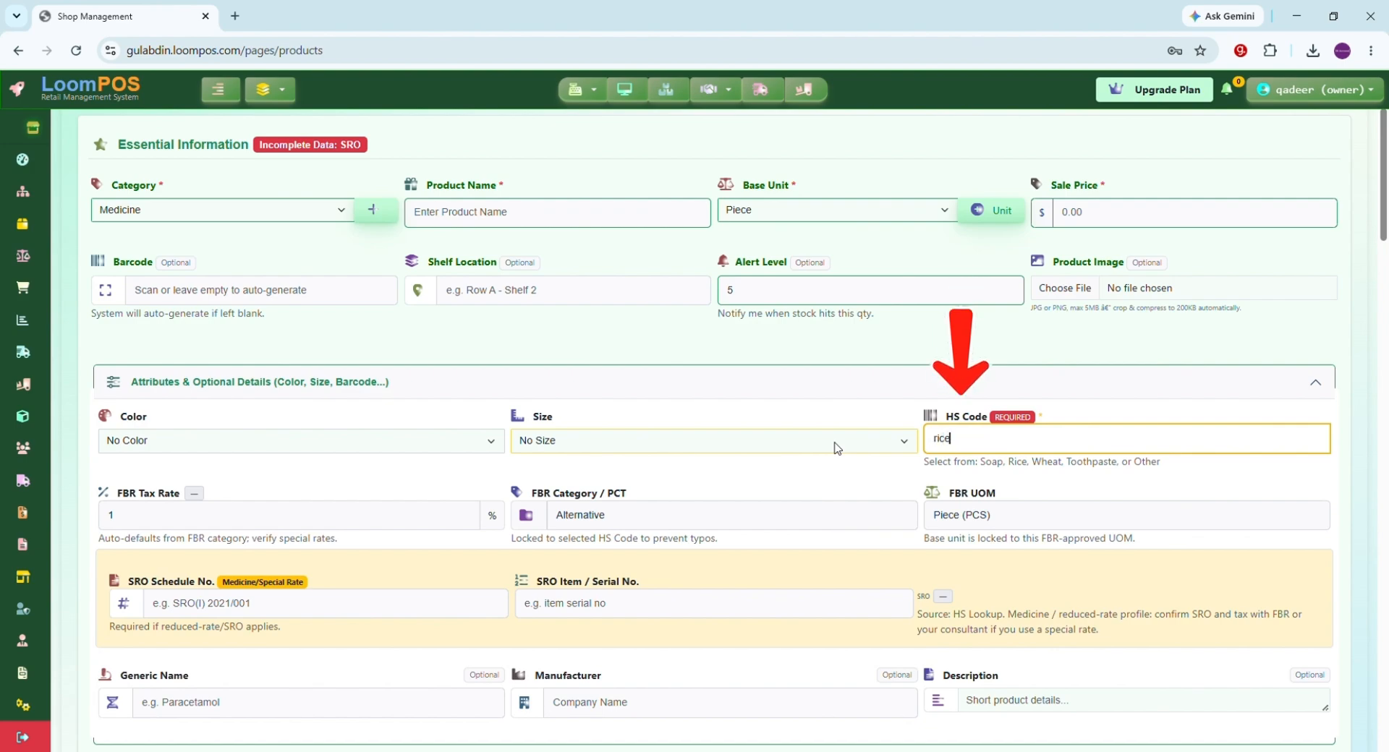
key("Down")
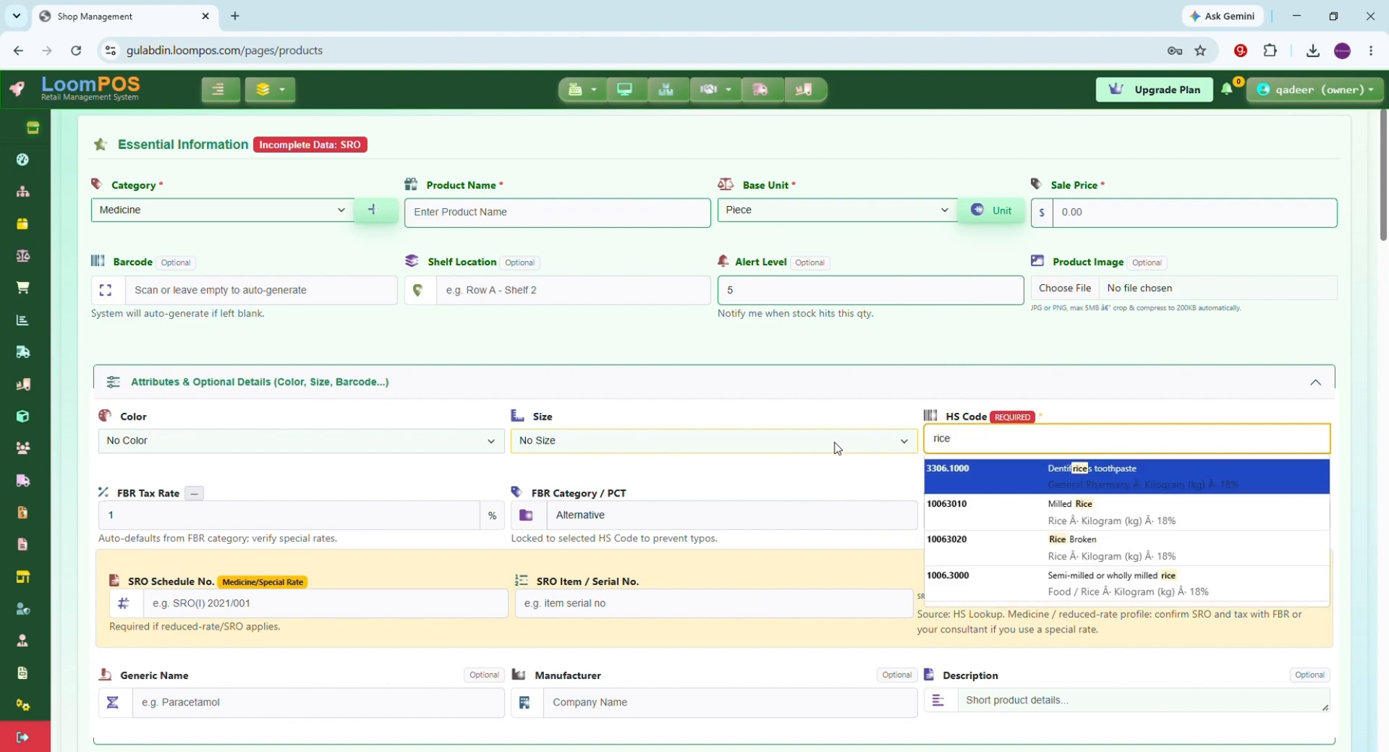
key("Down")
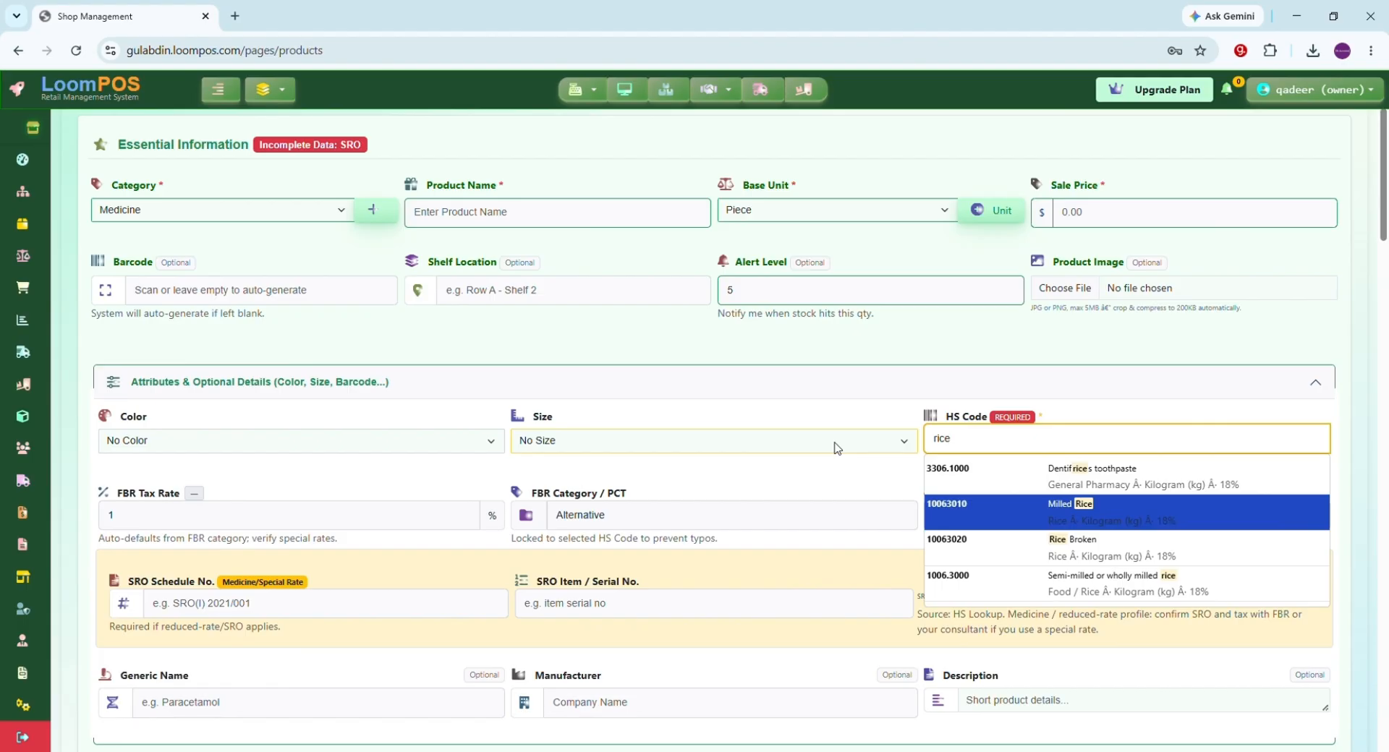
key("Return")
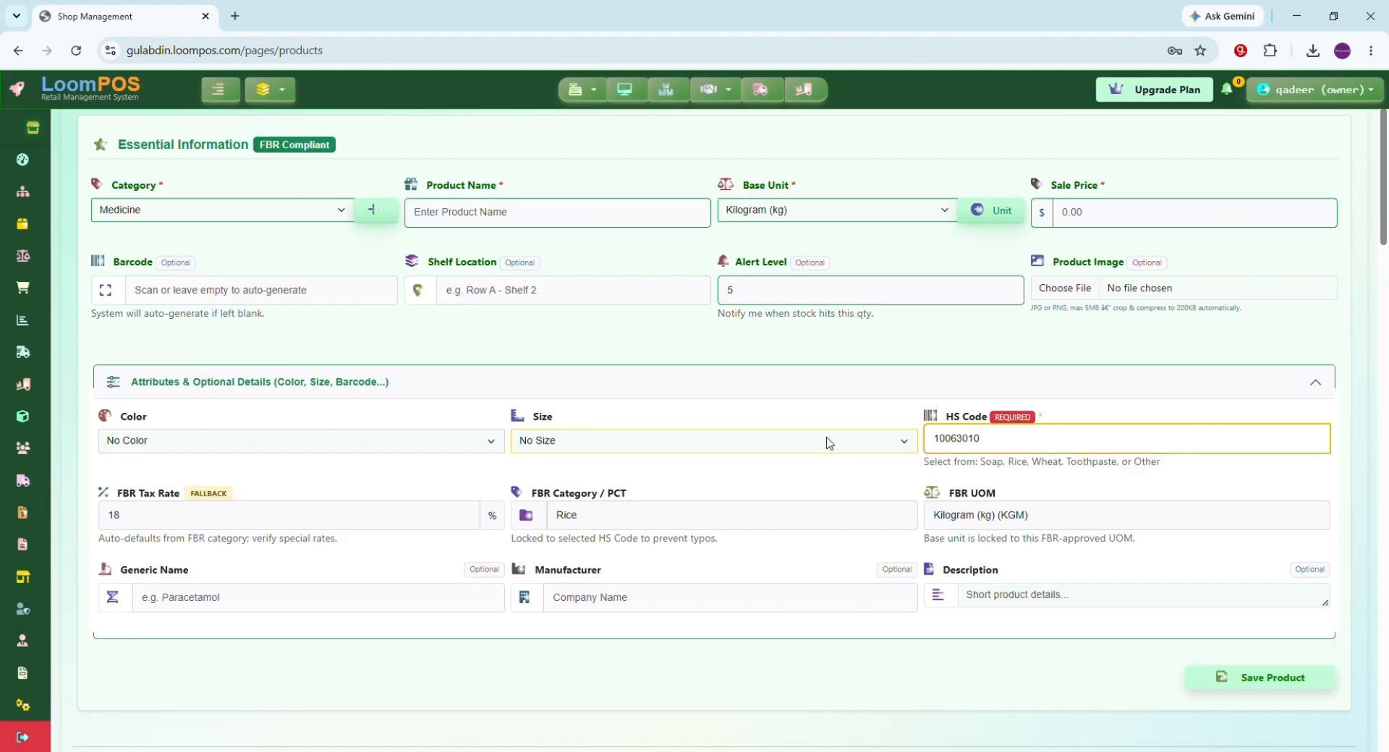
Step: Check the FBR tax rate, FBR category and FBR unit of measure filled in for the rice HS code
left_click(261, 527)
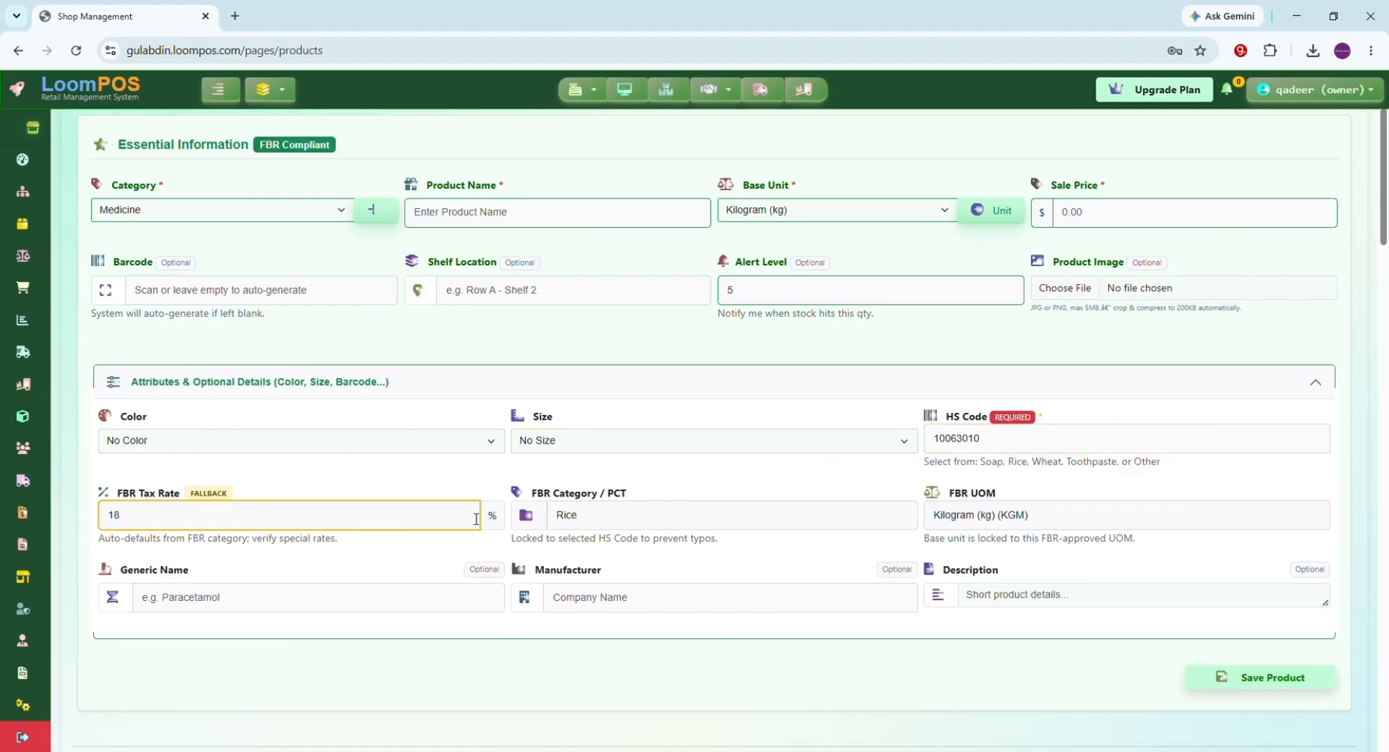
left_click(601, 525)
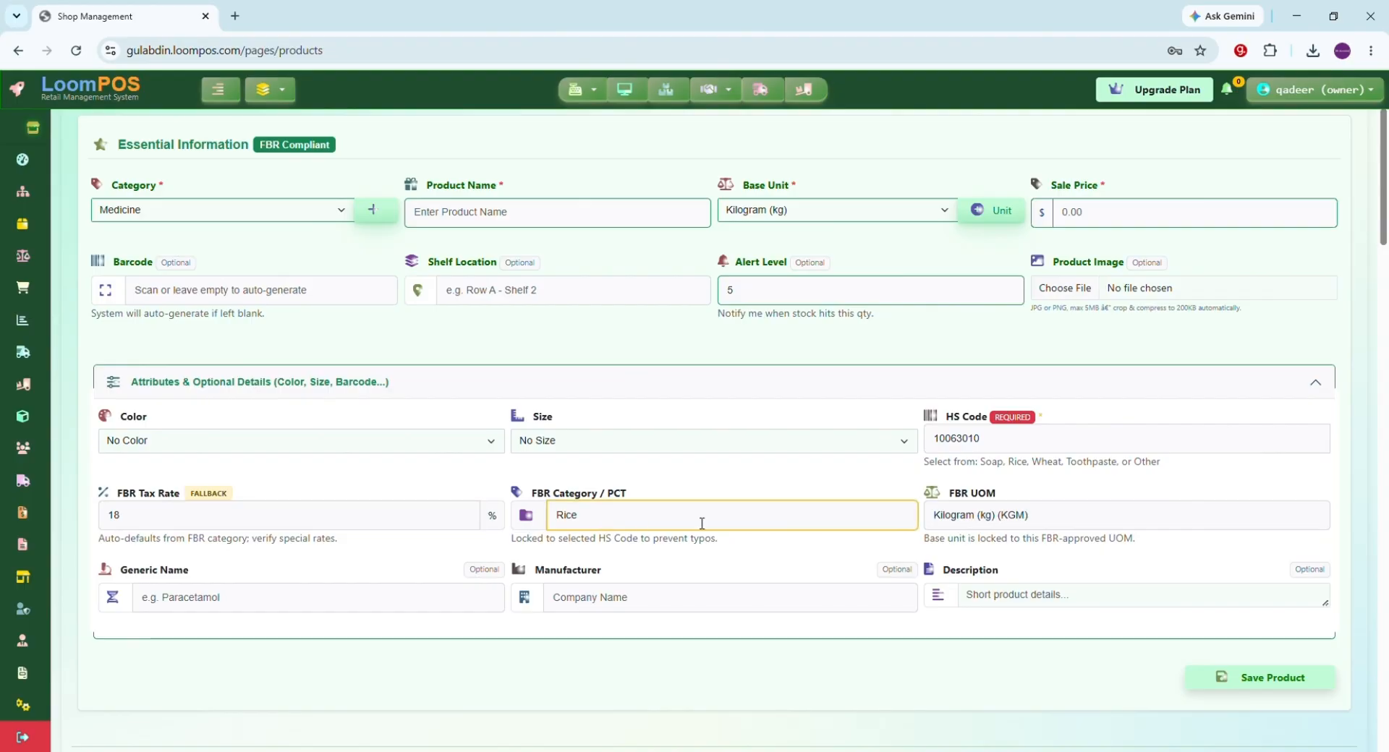
left_click(1041, 516)
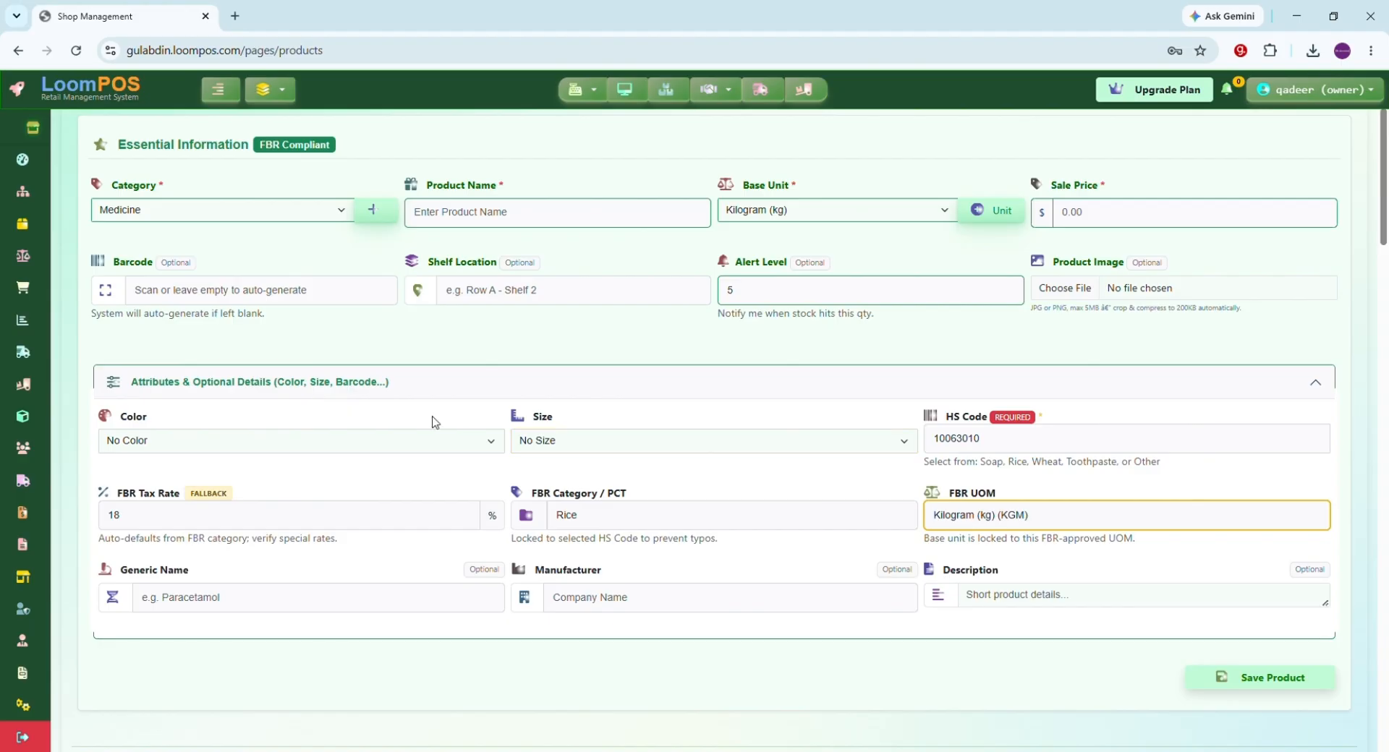
Step: Reset the HS code and FBR tax details to the Medicine defaults by reselecting the Medicine category
left_click(240, 221)
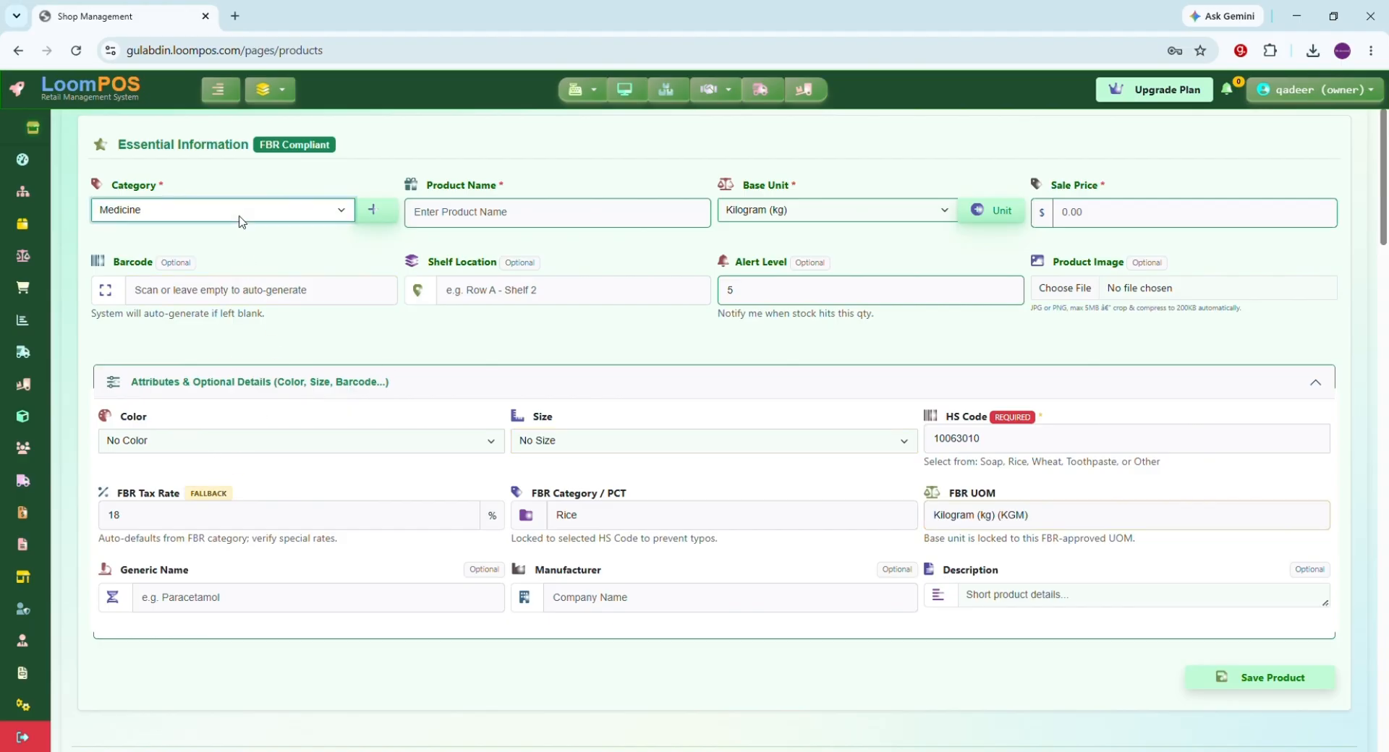
left_click(223, 269)
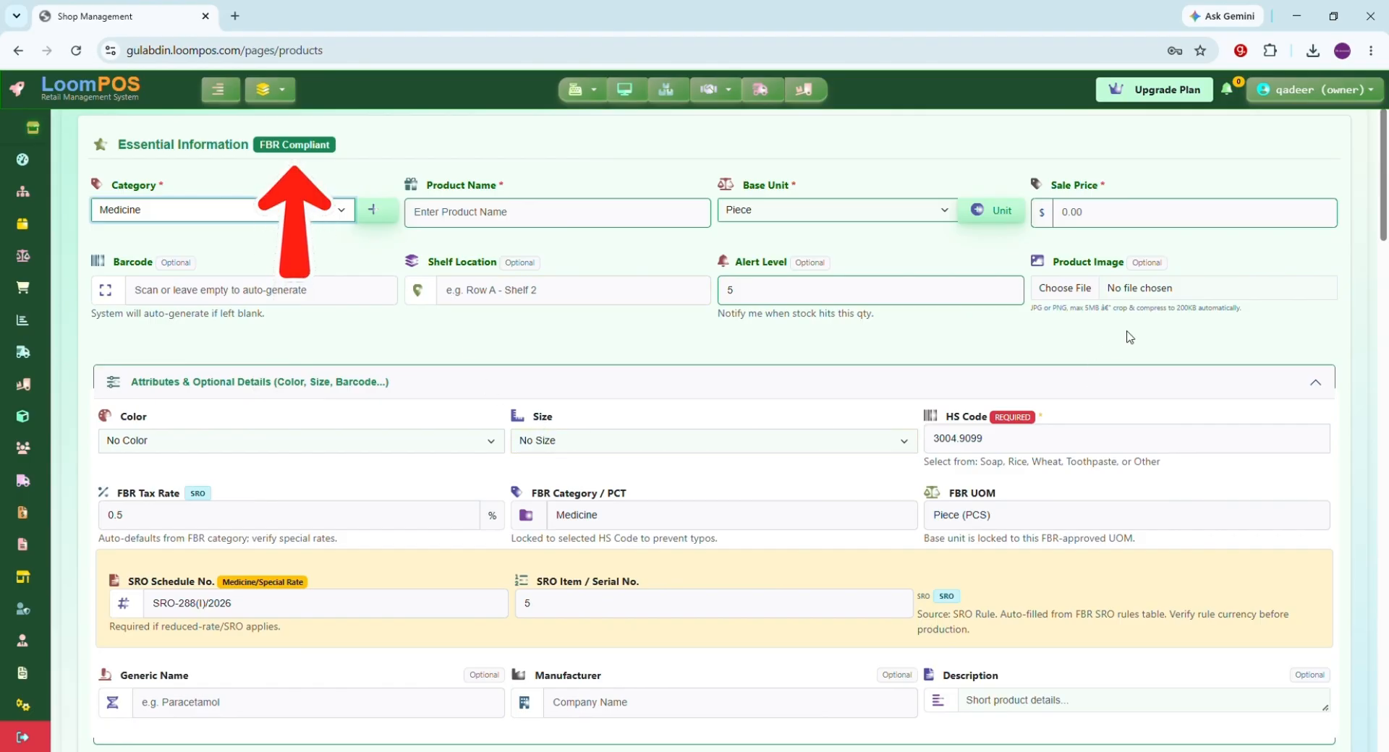
left_click_drag(1382, 237, 1383, 272)
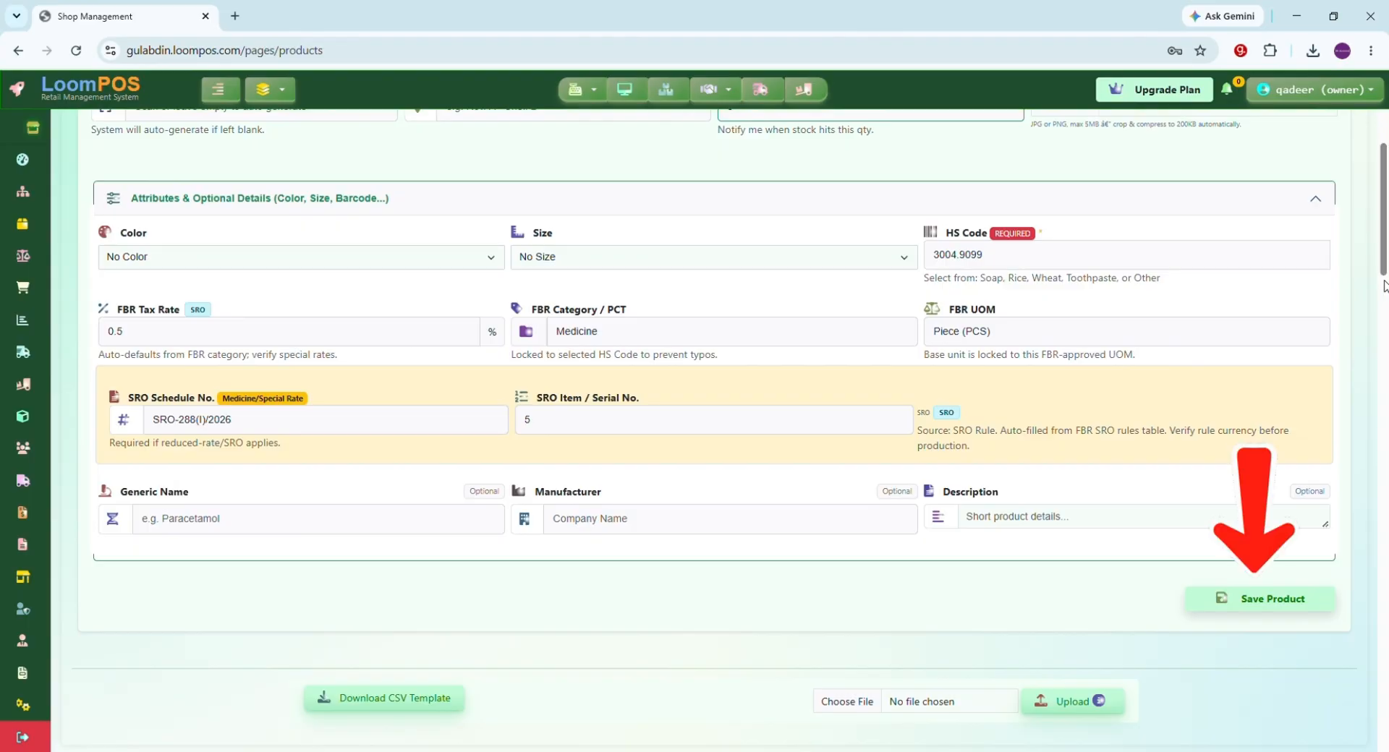